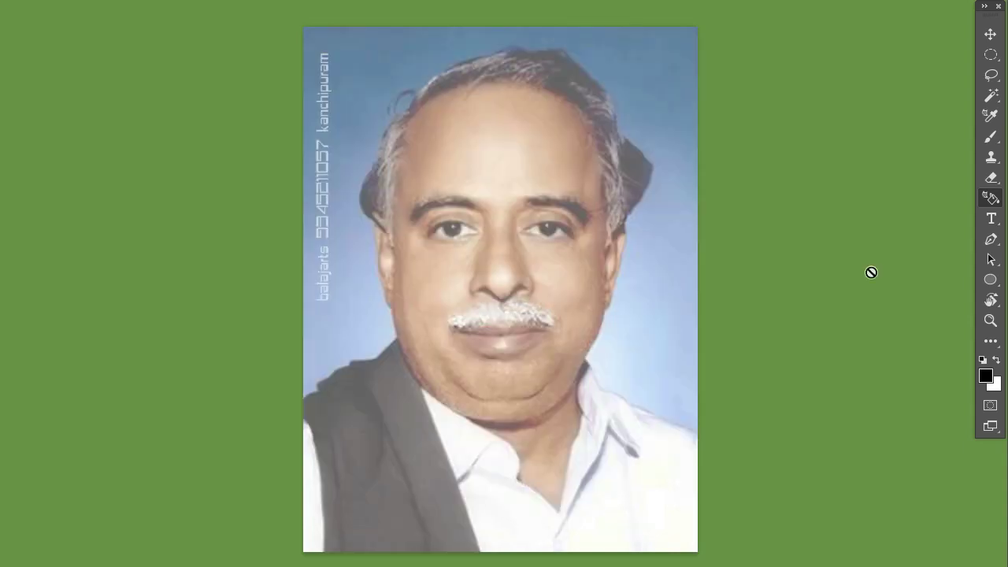
Step: Zoom and pan to the hair at the left temple above the eyebrow, with Lasso selected
key(b)
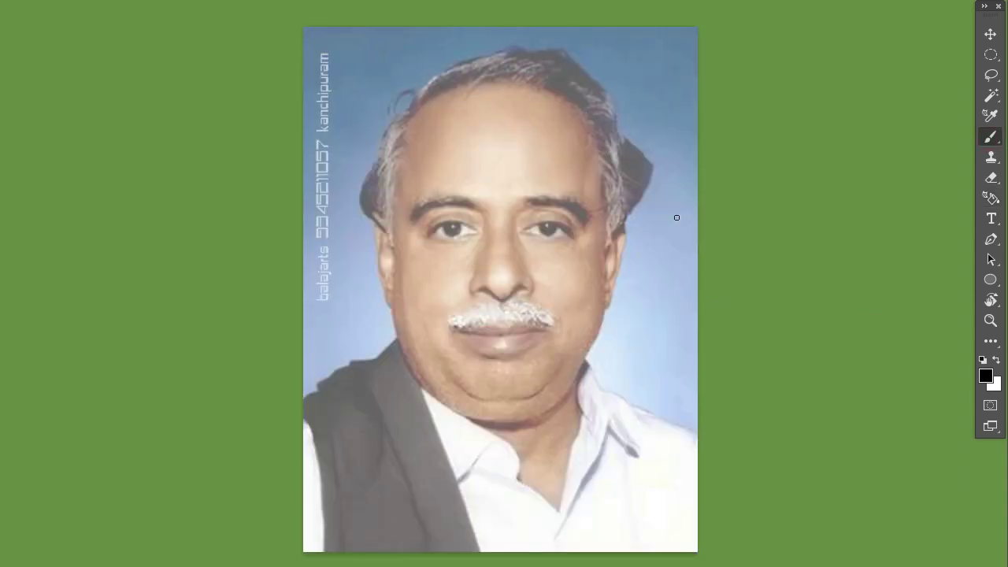
key(ctrl+plus)
key(ctrl+plus)
key(ctrl+plus)
key(ctrl+minus)
key(ctrl+minus)
key(h)
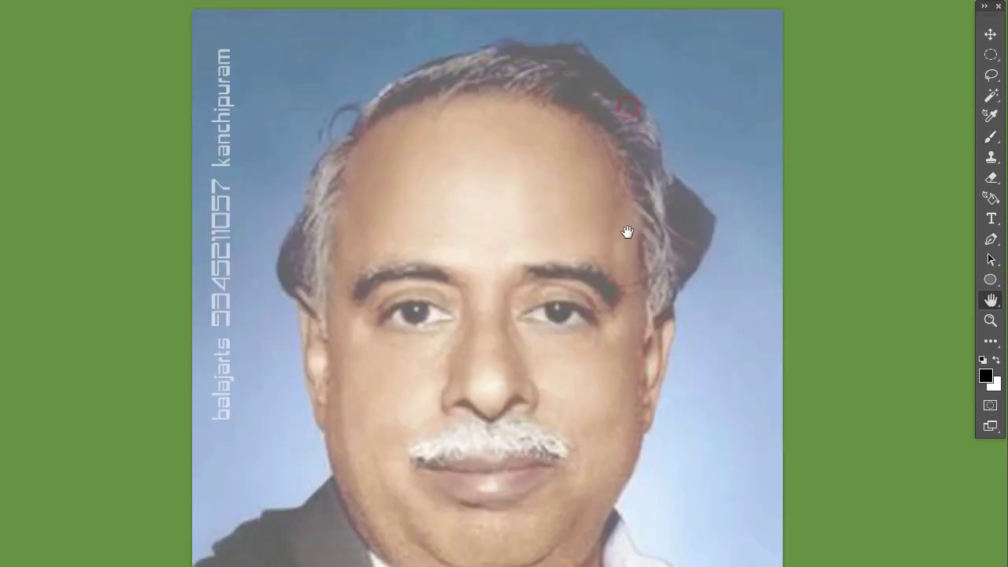
drag(627, 205, 637, 184)
key(p)
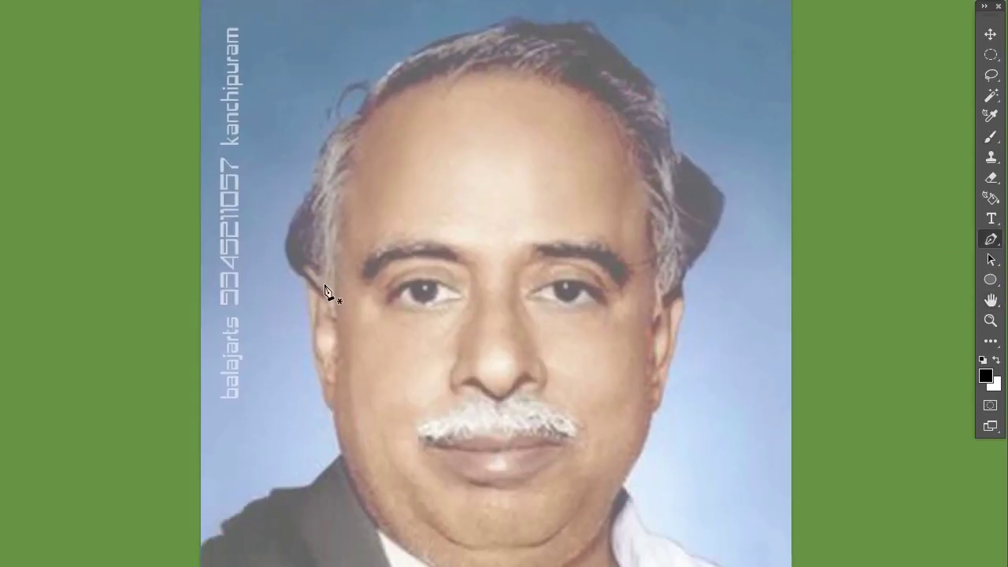
key(ctrl+plus)
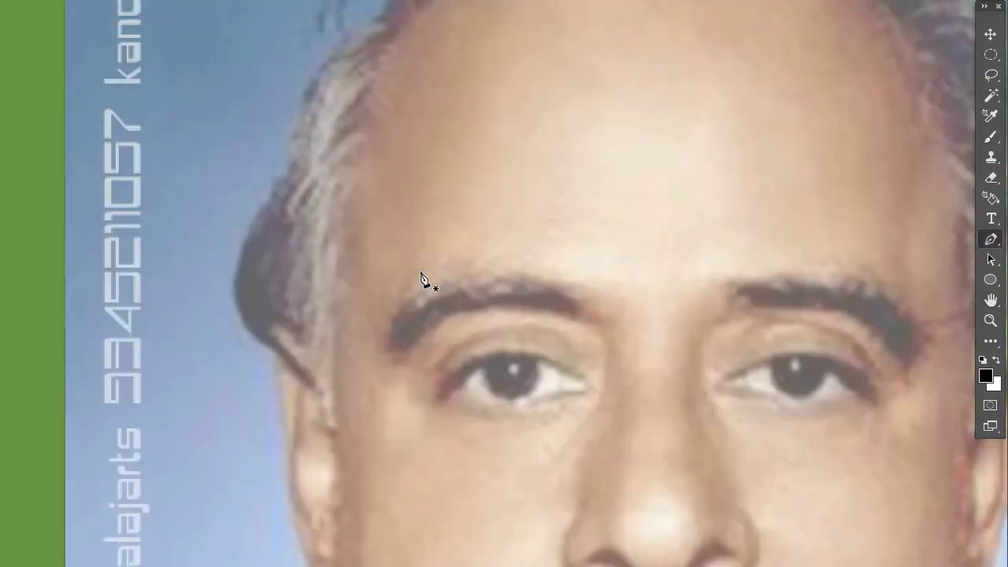
key(ctrl+plus)
click(993, 75)
Step: Trace the left hair mass and fill it solid black
drag(362, 89, 287, 212)
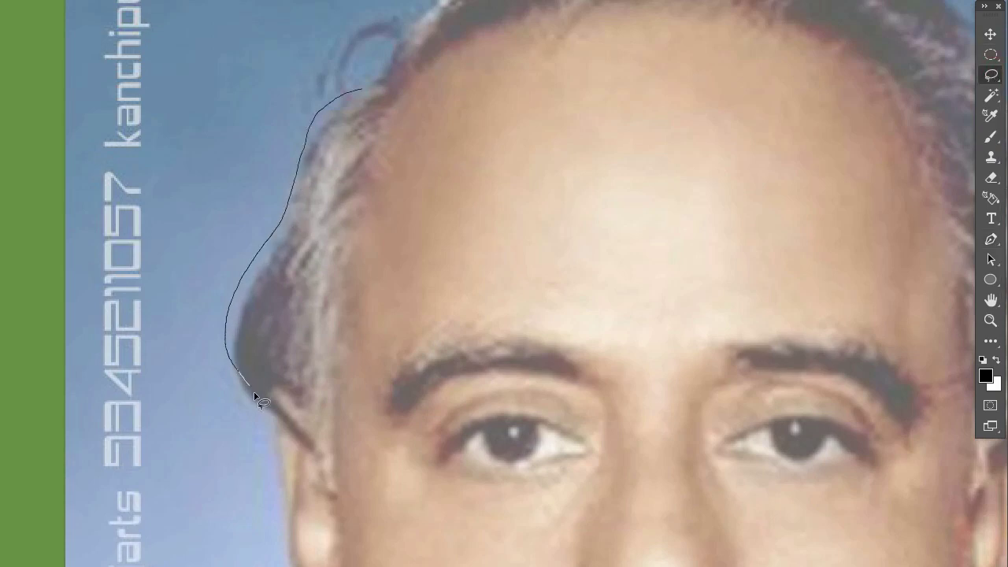
mouse_move(313, 393)
mouse_down()
mouse_move(304, 308)
mouse_move(312, 197)
mouse_move(363, 91)
mouse_move(373, 155)
mouse_move(345, 226)
mouse_move(337, 294)
mouse_move(353, 322)
mouse_move(387, 149)
mouse_move(362, 149)
mouse_up()
key(alt+BackSpace)
key(ctrl+d)
key(alt+BackSpace)
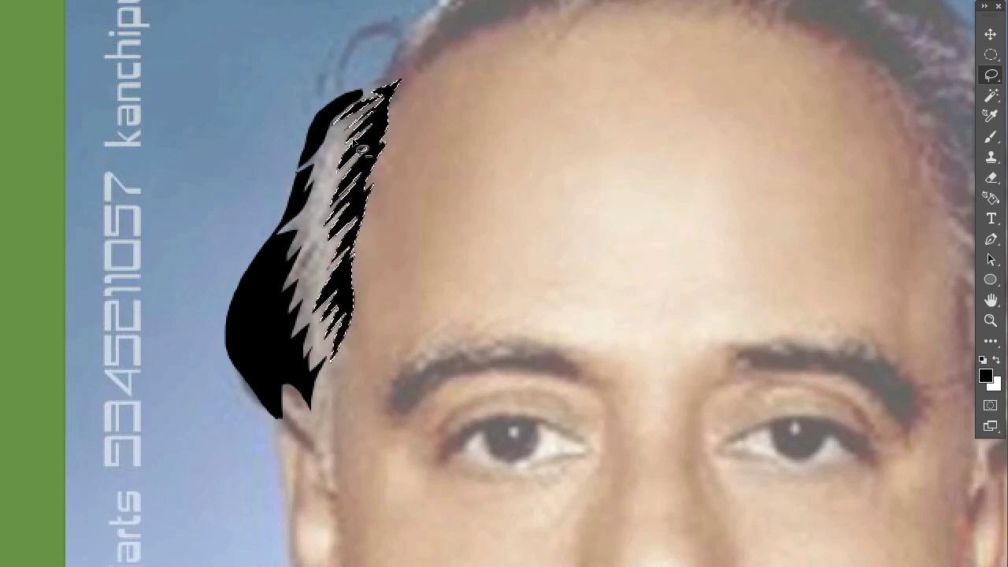
key(ctrl+d)
Step: Add black spiky strips down the left sideburn
scroll(438, 241, down, 5)
drag(310, 224, 323, 284)
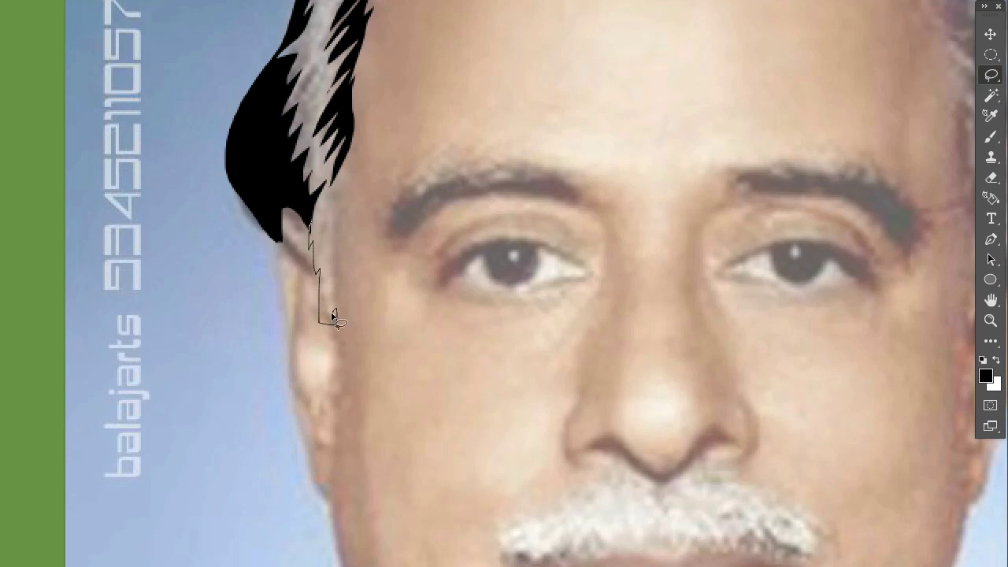
drag(319, 206, 311, 220)
key(alt+BackSpace)
drag(337, 161, 330, 234)
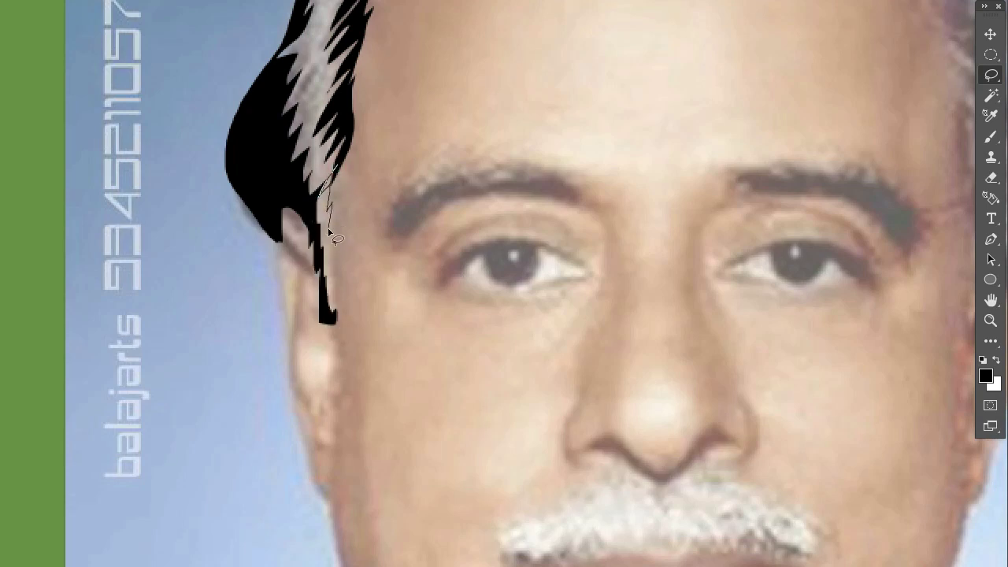
drag(345, 181, 340, 165)
key(alt+BackSpace)
Step: Fill the front hairline toward the crown with black strands
scroll(401, 218, up, 3)
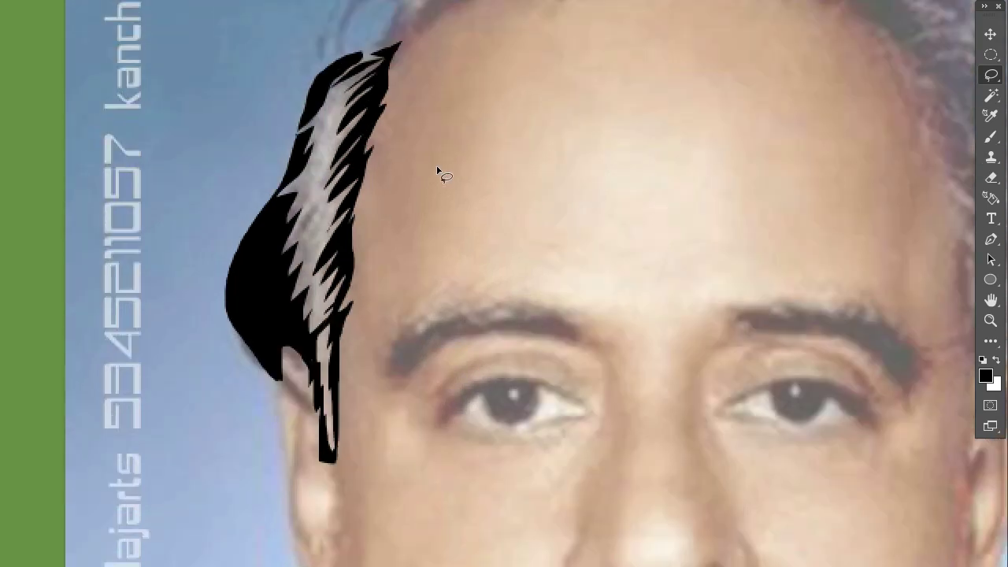
scroll(438, 171, up, 3)
scroll(368, 229, up, 1)
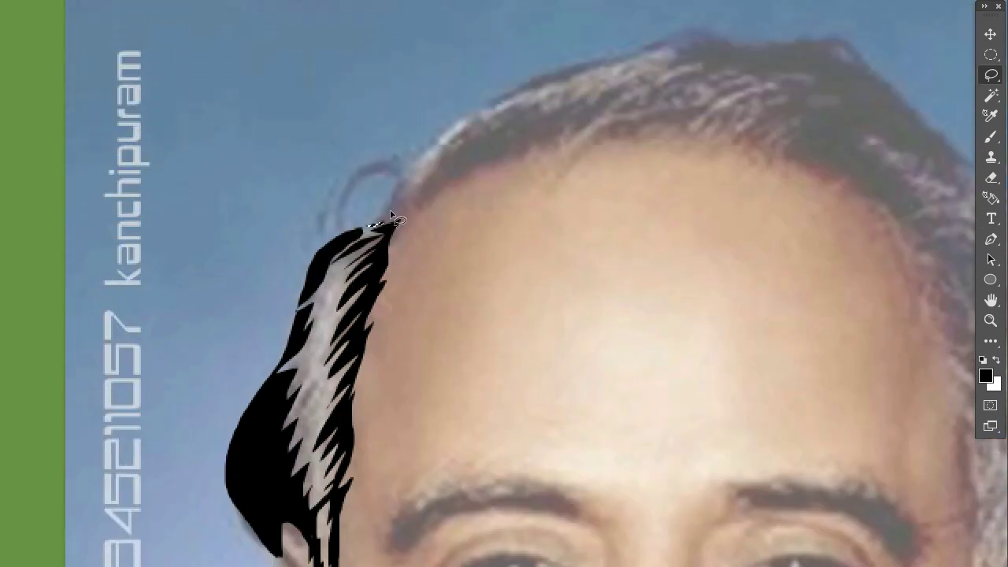
mouse_move(390, 212)
mouse_down()
mouse_move(423, 158)
mouse_move(483, 118)
mouse_move(628, 93)
mouse_move(386, 216)
mouse_move(535, 139)
mouse_move(731, 102)
mouse_move(576, 135)
mouse_move(427, 198)
mouse_up()
key(alt+BackSpace)
scroll(719, 110, up, 1)
key(alt+BackSpace)
click(696, 142)
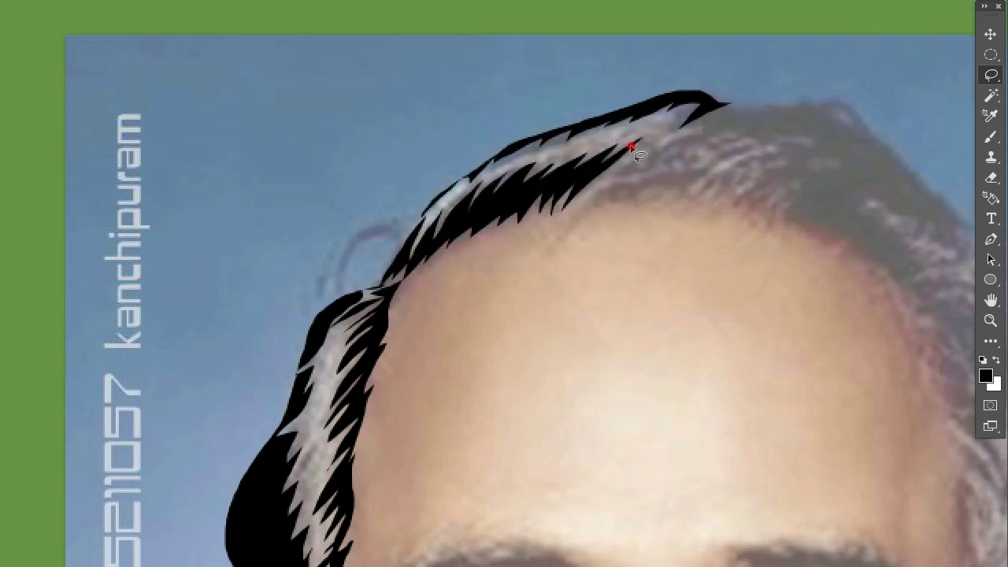
Step: Trace jagged spiky strands along the front hairline and fill them black
mouse_move(631, 146)
mouse_down()
mouse_move(635, 196)
mouse_move(720, 168)
mouse_move(759, 180)
mouse_move(770, 211)
mouse_move(834, 234)
mouse_up()
mouse_move(894, 275)
mouse_down()
mouse_move(894, 250)
mouse_move(843, 201)
mouse_move(783, 169)
mouse_move(713, 168)
mouse_move(607, 197)
mouse_up()
key(alt+BackSpace)
key(ctrl+d)
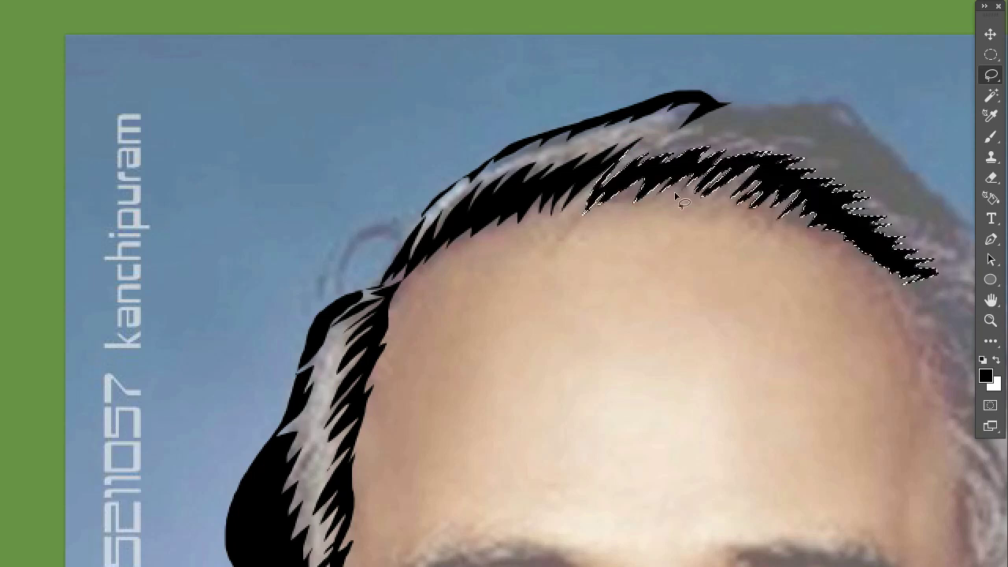
scroll(533, 220, right, 5)
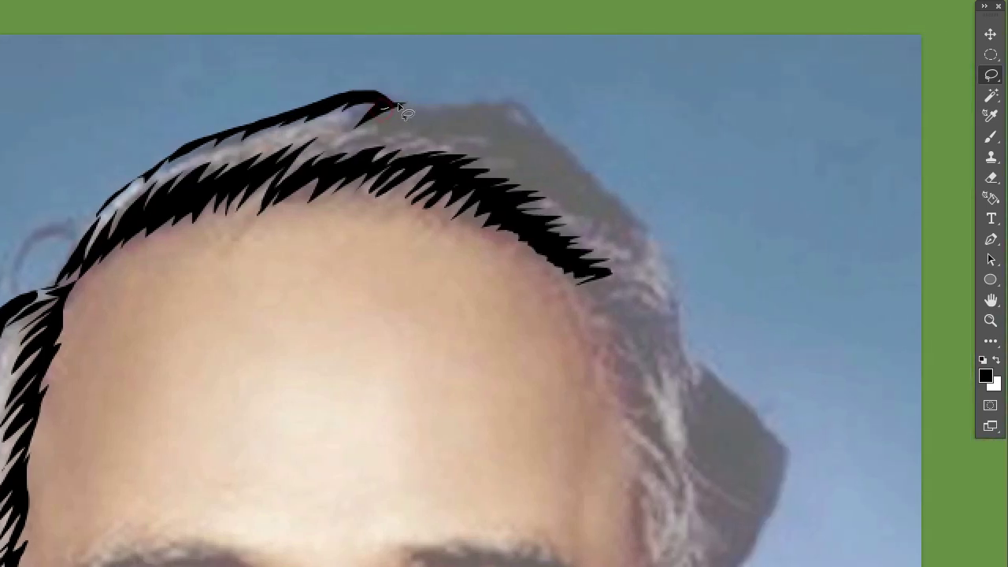
Step: Extend black spiky hair strips across the top of the head
mouse_move(547, 138)
mouse_down()
mouse_move(670, 273)
mouse_move(596, 225)
mouse_move(581, 202)
mouse_move(417, 140)
mouse_move(335, 135)
mouse_move(386, 104)
mouse_move(409, 102)
mouse_up()
key(alt+BackSpace)
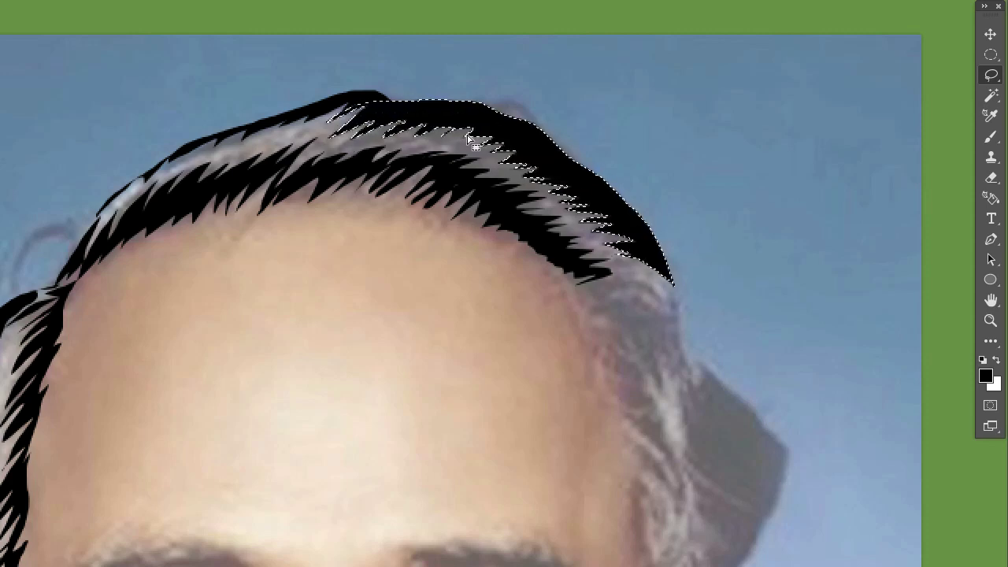
key(ctrl+d)
scroll(429, 153, up, 1)
mouse_move(370, 148)
mouse_down()
mouse_move(516, 165)
mouse_move(356, 174)
mouse_up()
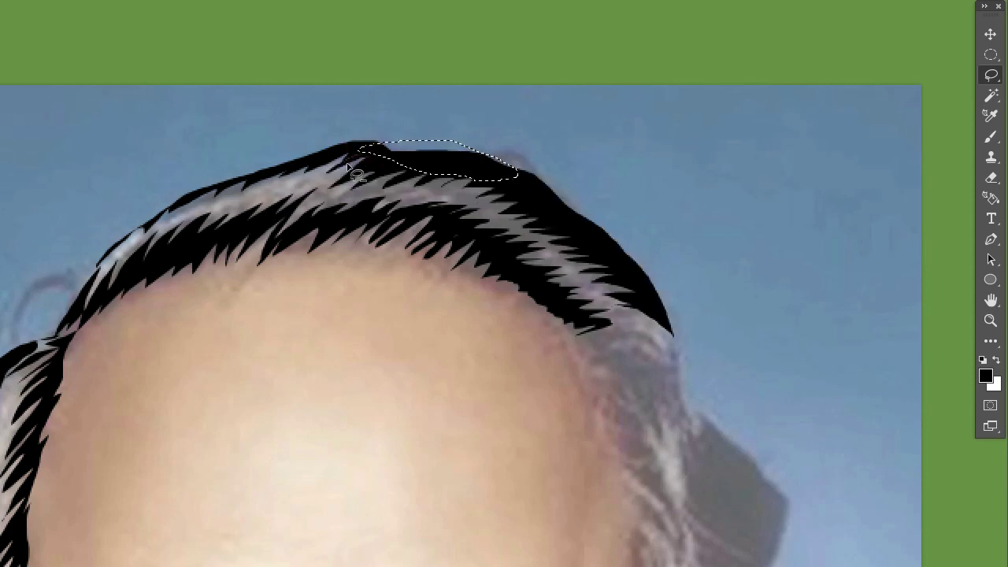
key(alt+BackSpace)
key(ctrl+d)
Step: Fill jagged black strands down the right temple
scroll(608, 167, down, 3)
mouse_move(608, 166)
mouse_down()
mouse_move(619, 168)
mouse_move(659, 263)
mouse_move(633, 298)
mouse_up()
drag(605, 237, 579, 153)
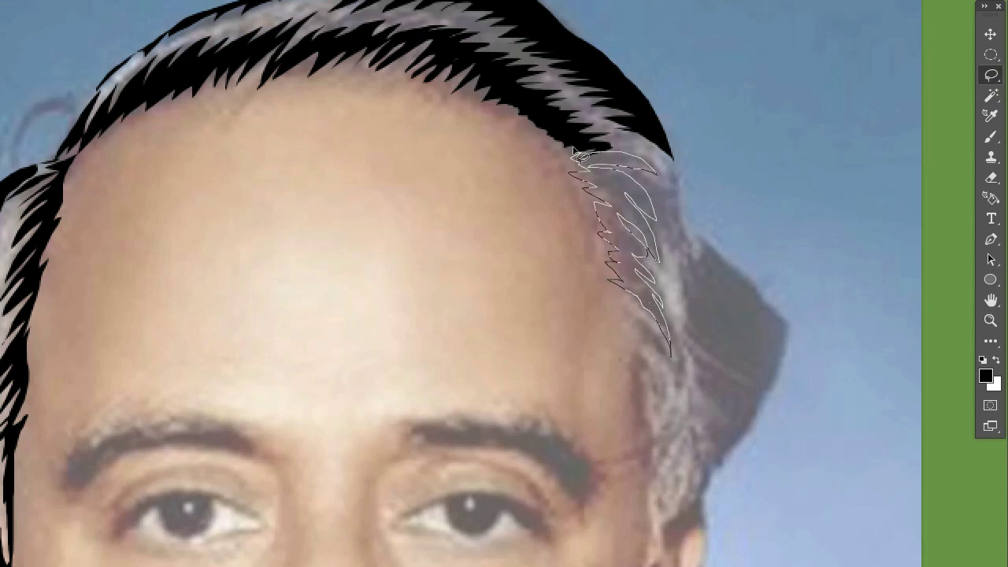
key(alt+BackSpace)
scroll(621, 204, down, 3)
key(ctrl+d)
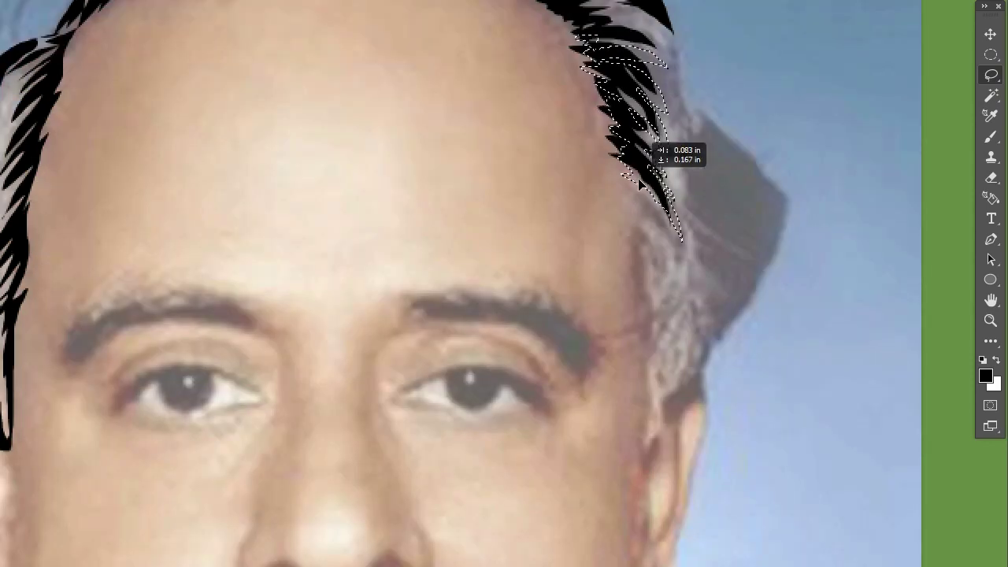
mouse_move(637, 165)
mouse_down()
mouse_move(669, 207)
mouse_move(653, 292)
mouse_move(631, 163)
mouse_up()
key(alt+BackSpace)
key(ctrl+d)
Step: Fill the hair along the head's right edge with black
scroll(732, 236, up, 1)
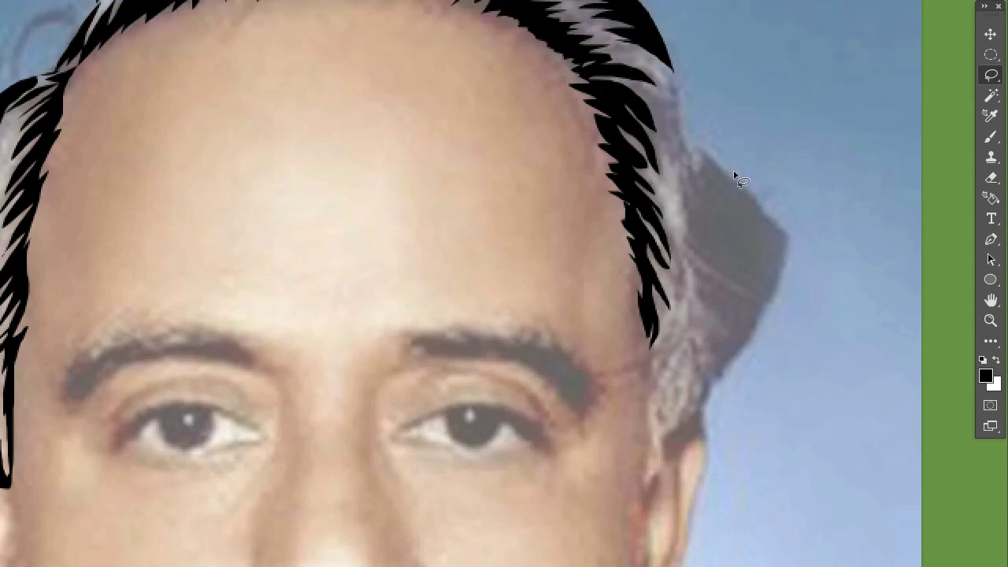
mouse_move(659, 56)
mouse_down()
mouse_move(787, 247)
mouse_move(708, 400)
mouse_move(712, 268)
mouse_move(660, 60)
mouse_up()
key(alt+BackSpace)
key(ctrl+d)
Step: Add several black strands beside the right ear for the sideburn
scroll(643, 287, down, 2)
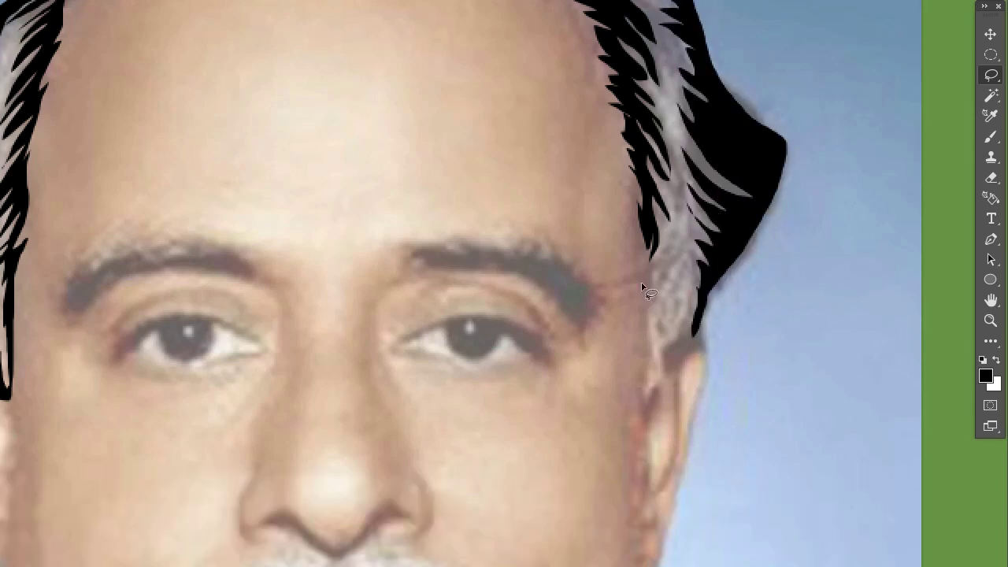
mouse_move(643, 281)
mouse_down()
mouse_move(658, 398)
mouse_move(651, 248)
mouse_up()
key(alt+BackSpace)
key(ctrl+d)
mouse_move(711, 315)
mouse_down()
mouse_move(658, 370)
mouse_move(706, 281)
mouse_move(703, 265)
mouse_move(663, 276)
mouse_move(666, 318)
mouse_move(682, 214)
mouse_move(703, 276)
mouse_up()
key(alt+BackSpace)
key(ctrl+d)
key(alt+BackSpace)
key(ctrl+d)
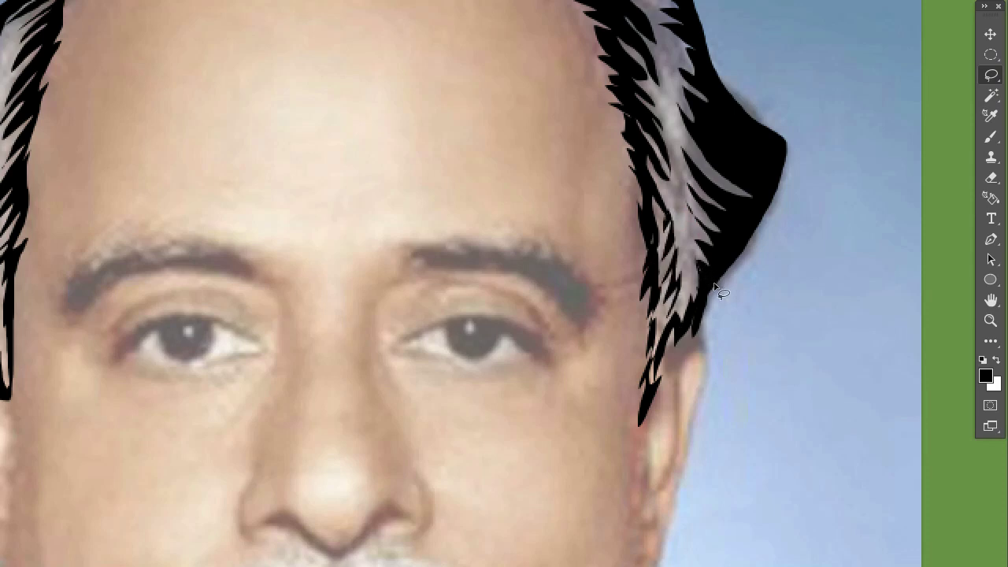
Step: Fill both eyebrows solid jagged black
scroll(630, 358, down, 3)
key(ctrl+0)
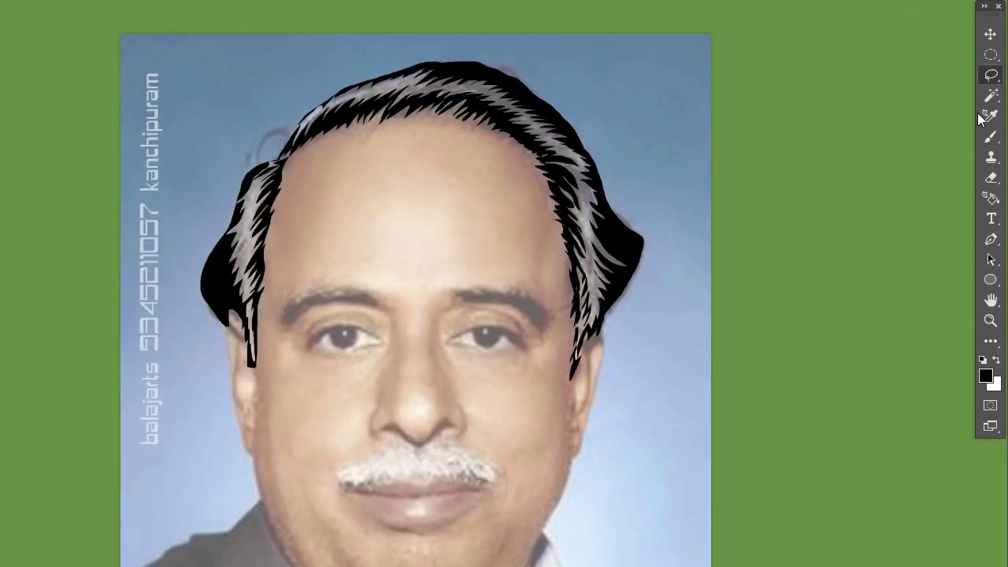
key(ctrl+comma)
key(ctrl+comma)
scroll(351, 286, down, 2)
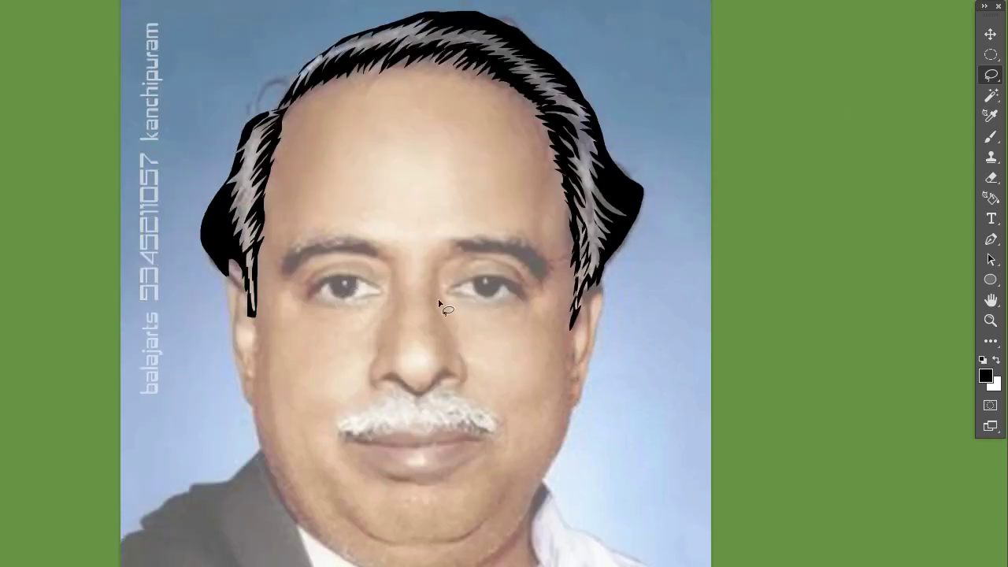
scroll(342, 233, up, 3)
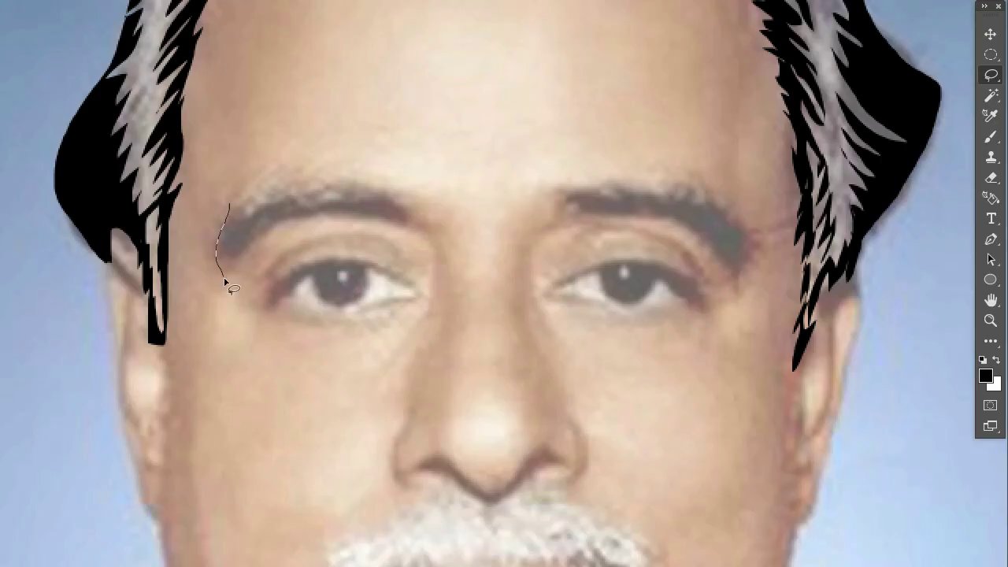
drag(225, 280, 306, 219)
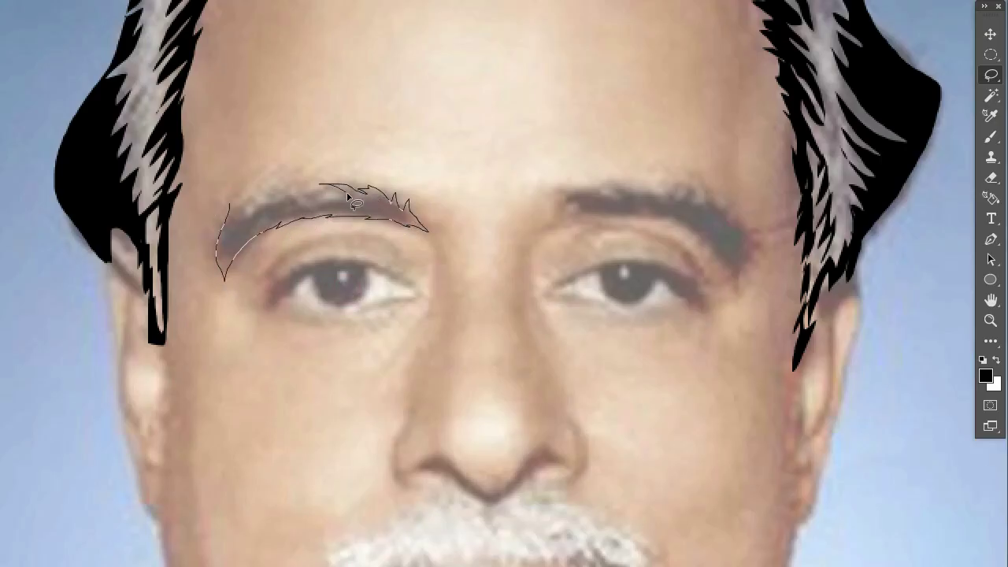
drag(396, 209, 233, 203)
key(alt+BackSpace)
key(ctrl+d)
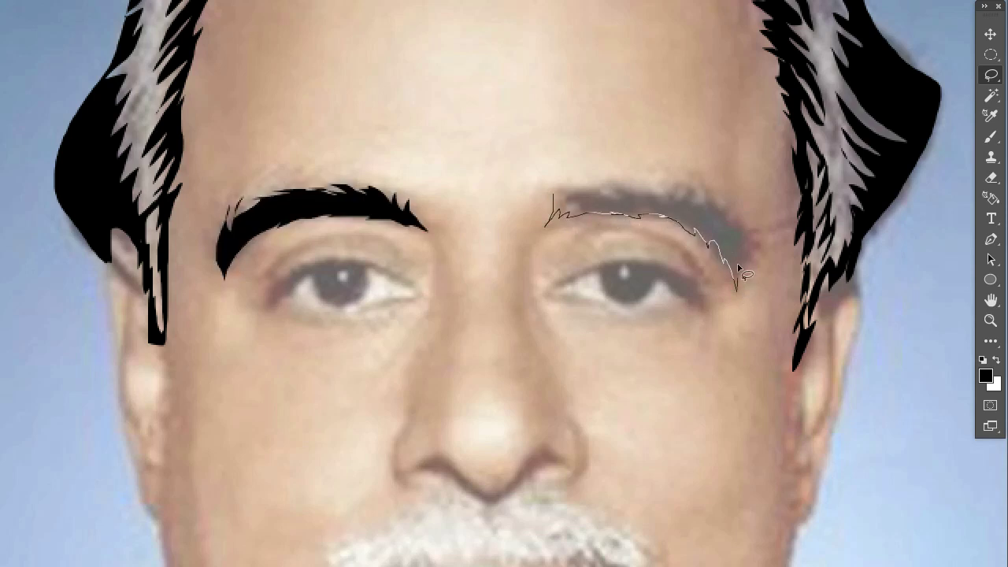
drag(588, 189, 540, 234)
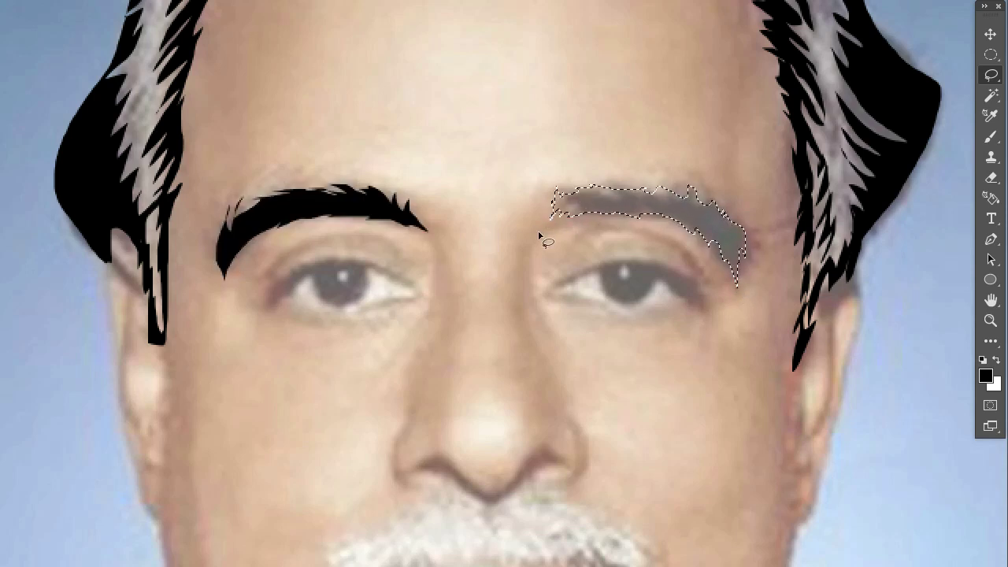
key(alt+BackSpace)
key(ctrl+d)
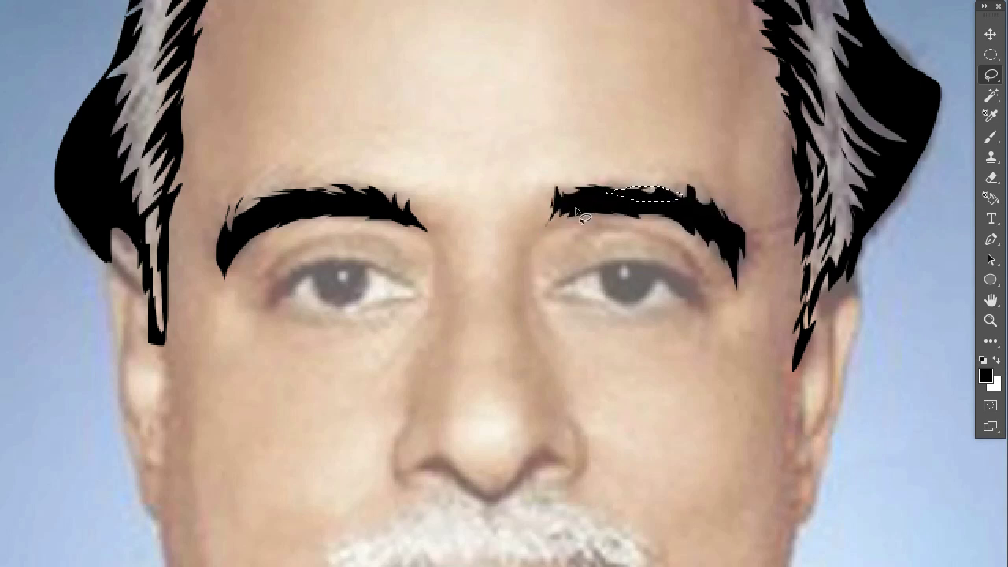
Step: Add thin black crease crescents above the left and right eyes
scroll(428, 270, down, 2)
drag(270, 205, 330, 161)
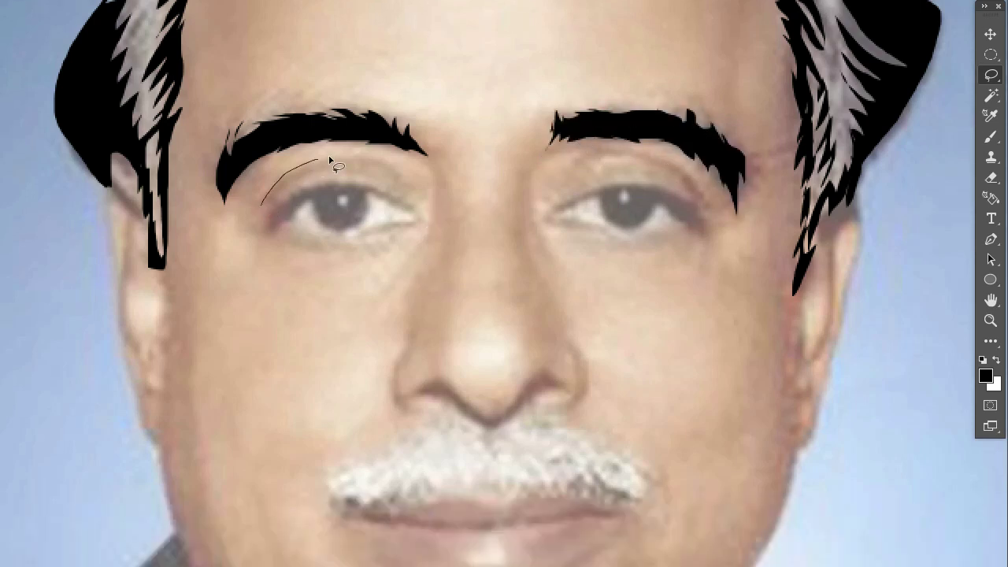
drag(398, 175, 265, 203)
key(alt+BackSpace)
key(ctrl+d)
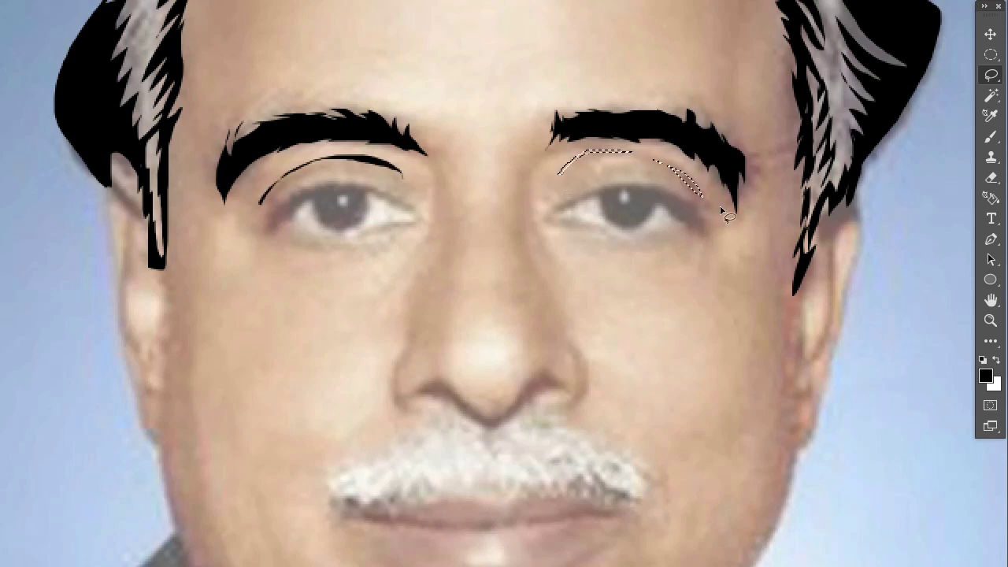
mouse_move(704, 201)
mouse_down()
mouse_move(712, 206)
mouse_move(561, 175)
mouse_up()
key(alt+BackSpace)
key(ctrl+d)
drag(261, 204, 367, 160)
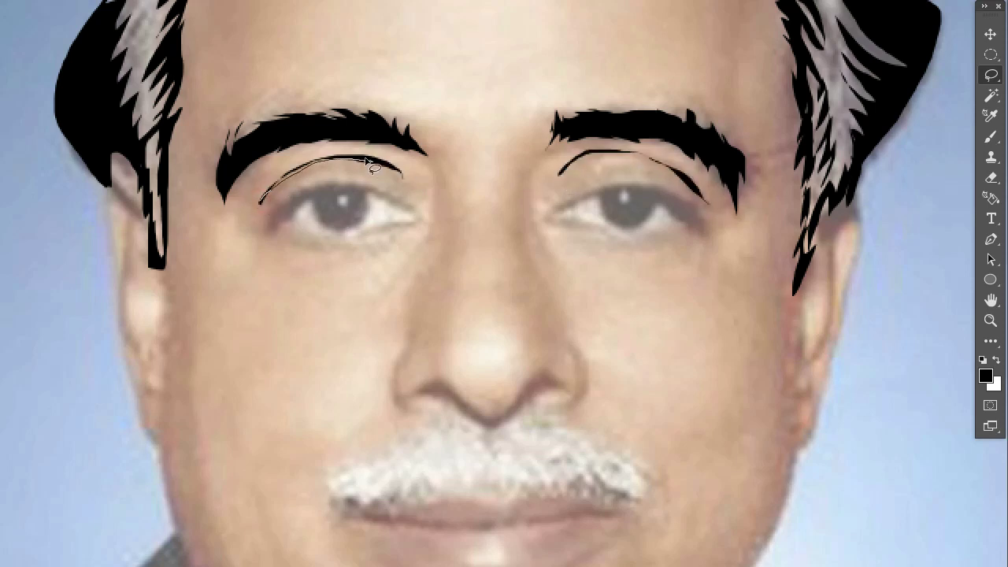
Step: Finish the left eyebrow crease and ink the left eye's thick upper eyelid black
drag(263, 196, 262, 199)
key(alt+BackSpace)
key(ctrl+d)
click(308, 198)
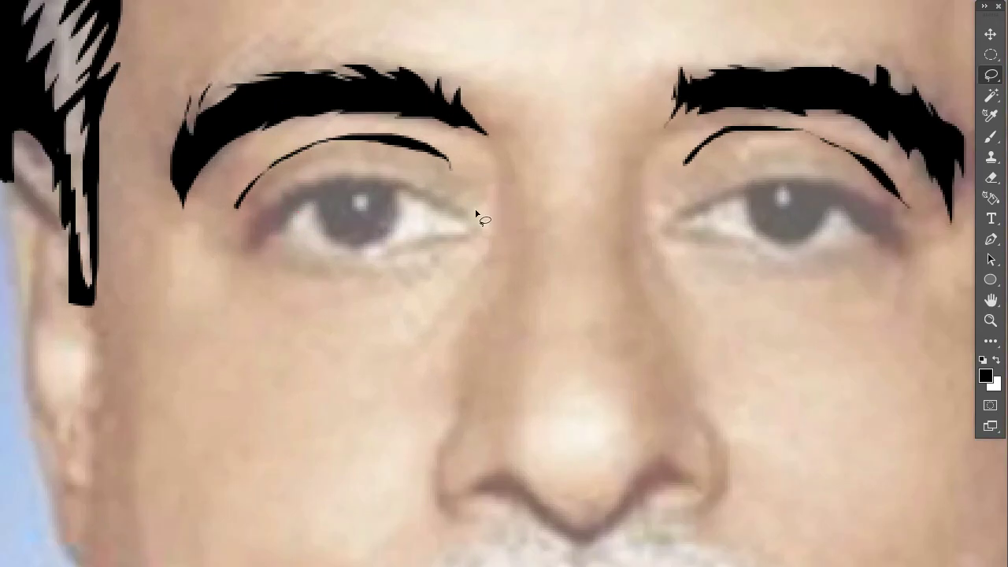
drag(432, 197, 298, 190)
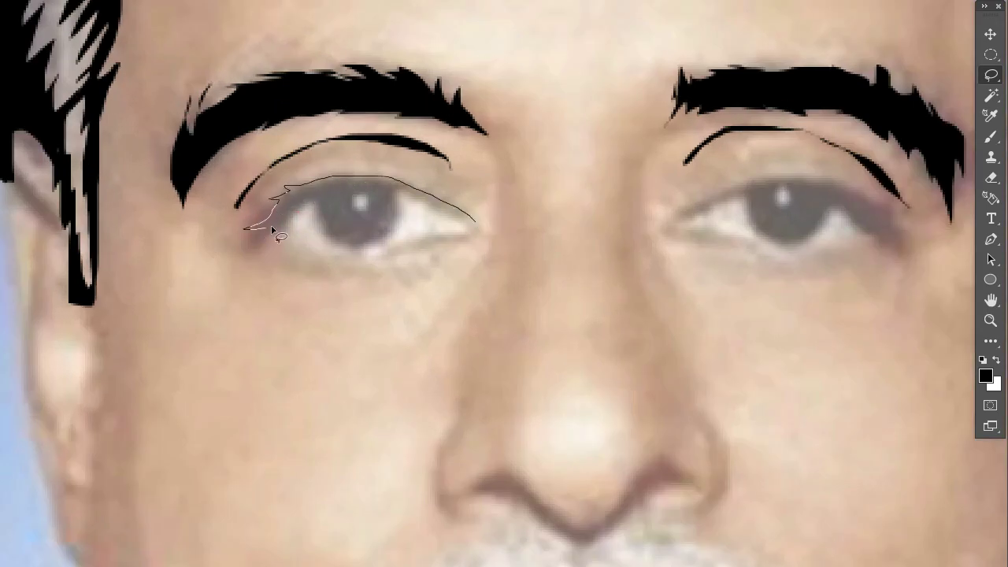
drag(473, 223, 474, 223)
key(alt+BackSpace)
key(ctrl+d)
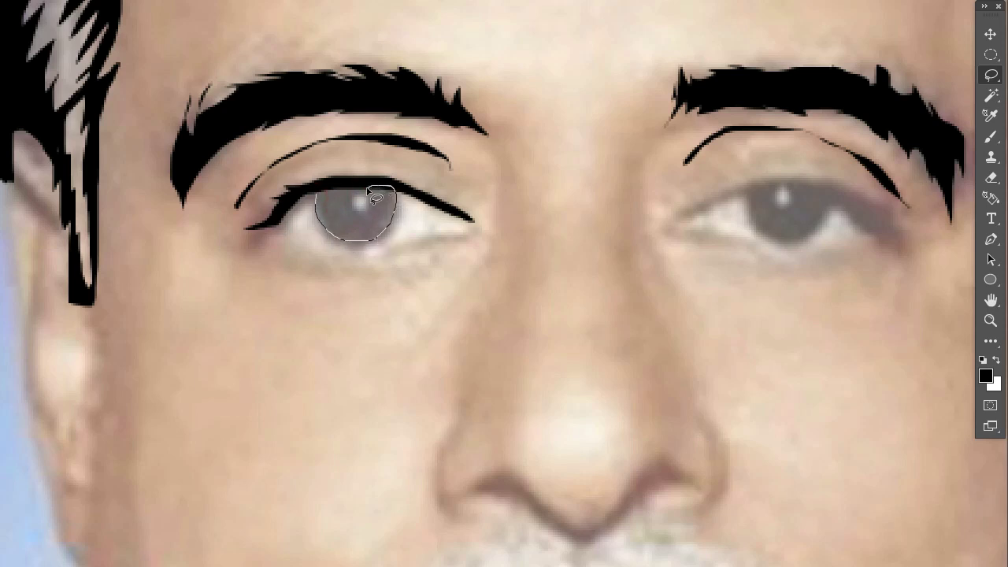
Step: Fill the left iris solid black and add the left lower eyelid line
drag(332, 189, 335, 192)
key(alt+BackSpace)
key(ctrl+d)
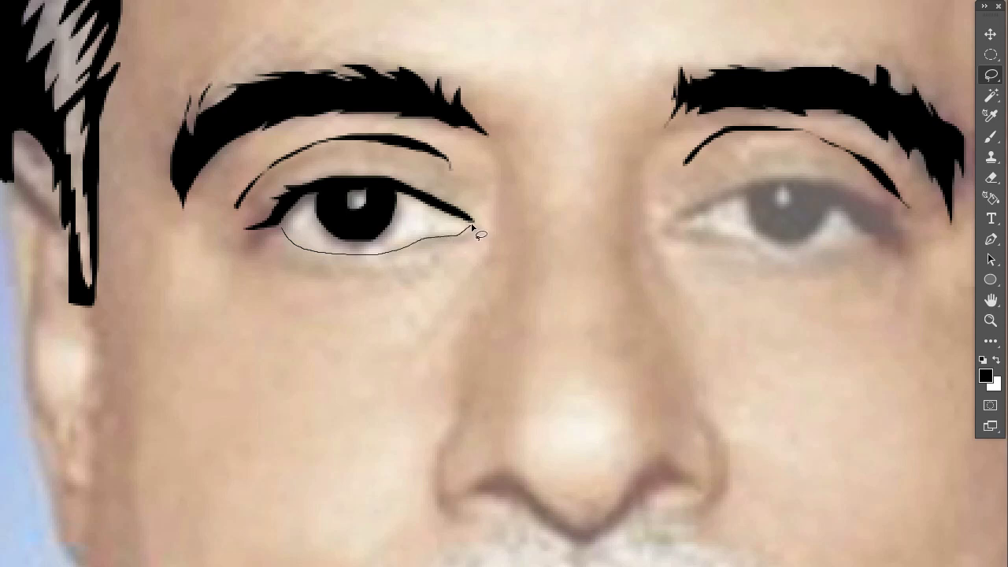
drag(263, 229, 265, 232)
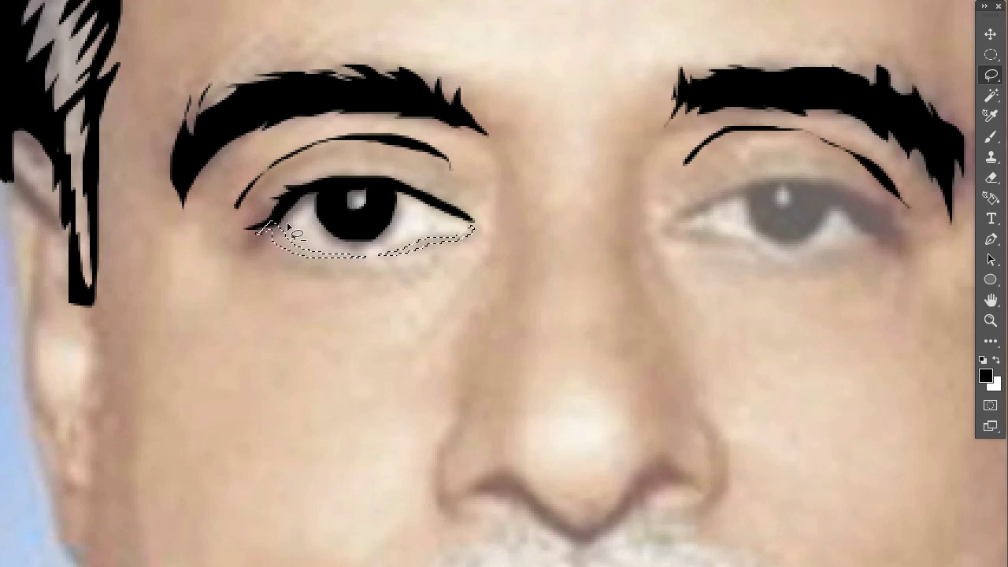
key(alt+BackSpace)
key(ctrl+d)
Step: Ink the right upper eyelid and fill the right iris black around its highlight
drag(667, 223, 725, 190)
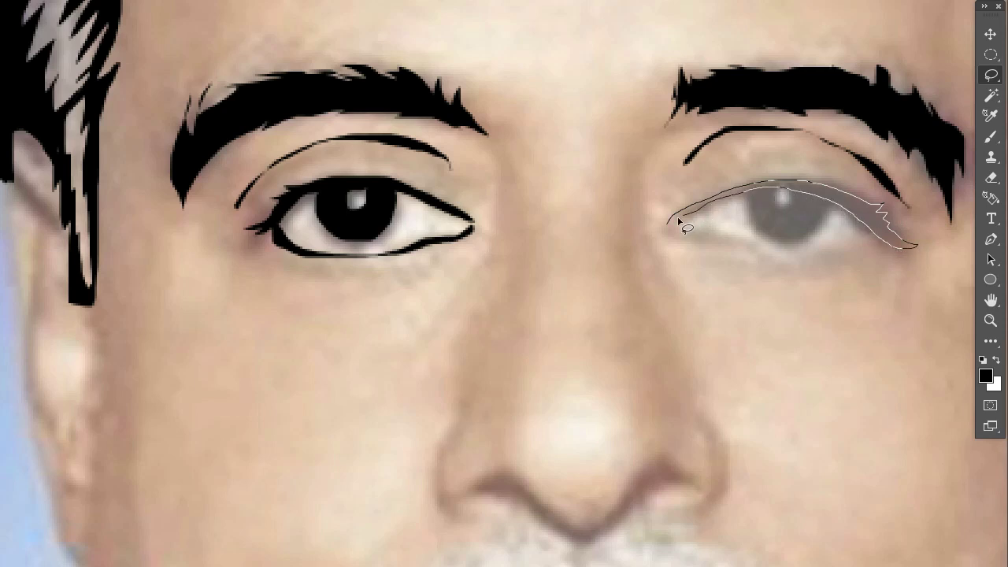
drag(809, 197, 667, 224)
key(alt+BackSpace)
key(ctrl+d)
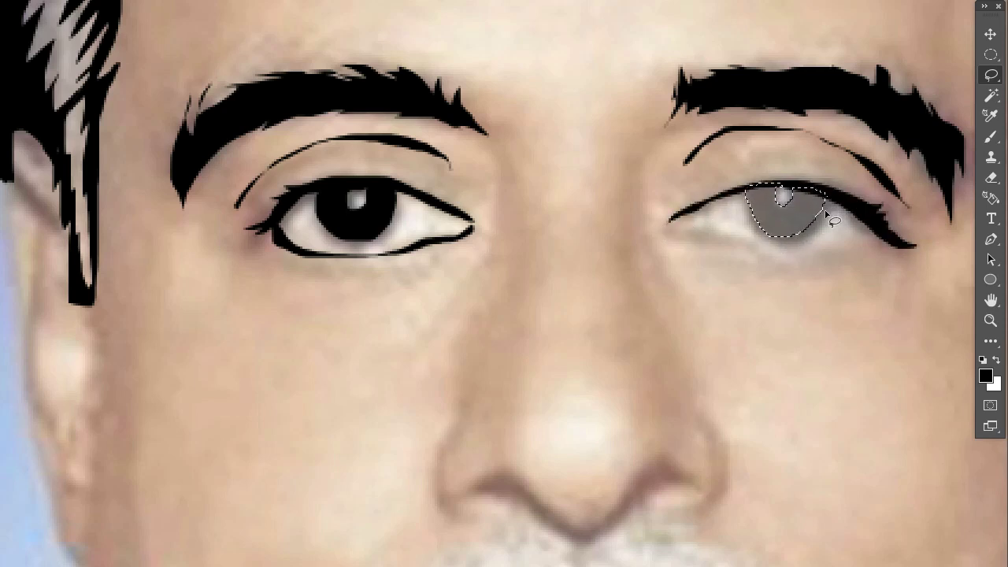
key(alt+BackSpace)
key(ctrl+d)
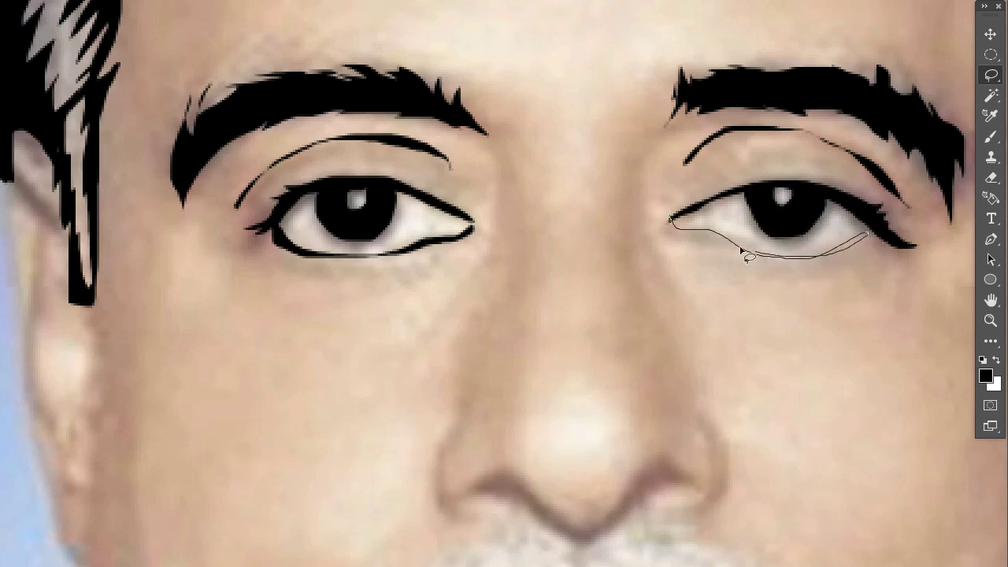
Step: Add the right lower eyelid line and fill both eyes' corner shapes black
drag(707, 234, 748, 256)
drag(674, 224, 682, 234)
drag(804, 260, 682, 234)
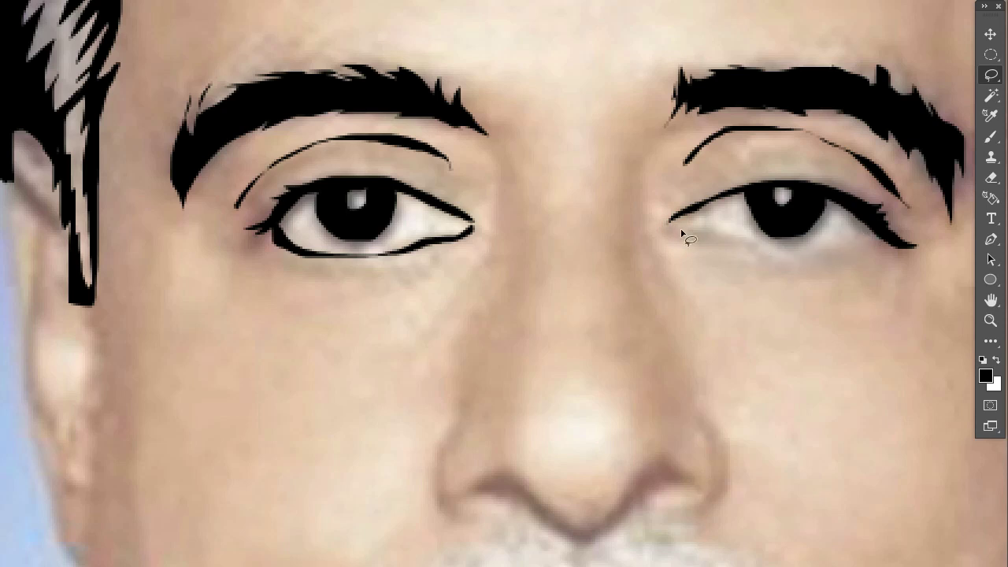
drag(746, 245, 872, 236)
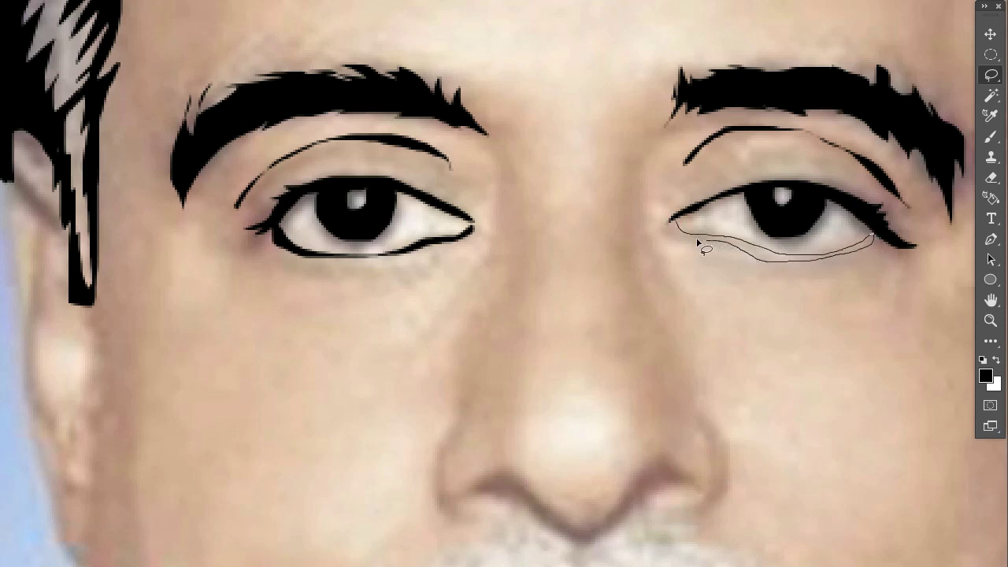
drag(698, 243, 682, 233)
key(alt+BackSpace)
key(ctrl+d)
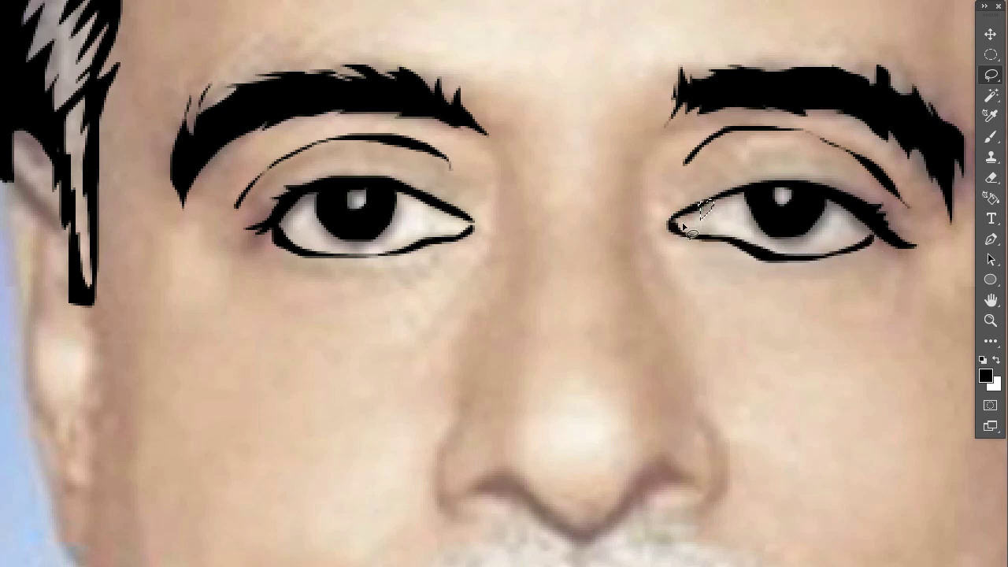
key(alt+BackSpace)
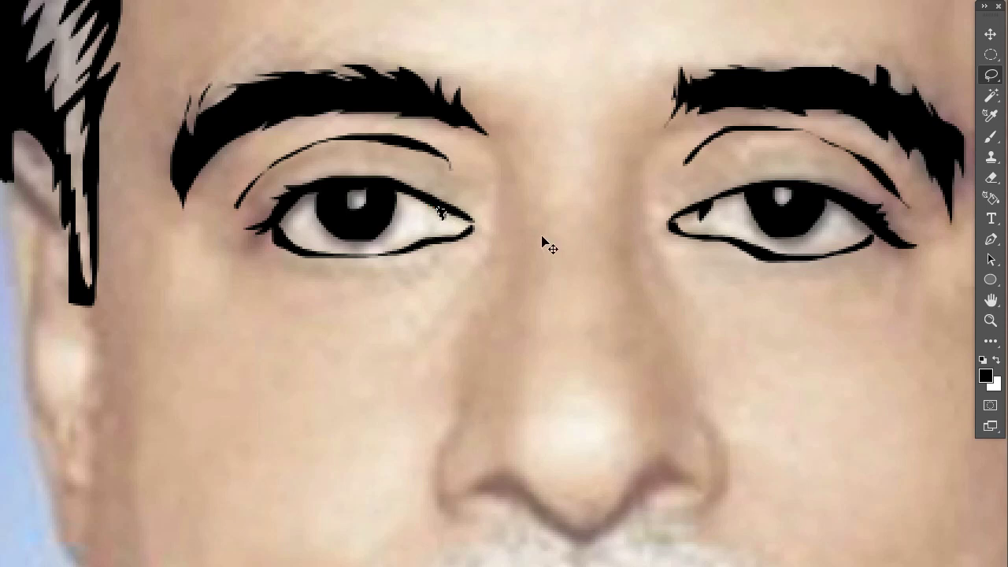
key(alt+BackSpace)
Step: Ink black lines running from both eyebrows down toward the nose
mouse_move(691, 109)
mouse_down()
mouse_move(630, 177)
mouse_move(658, 315)
mouse_up()
drag(639, 237, 670, 118)
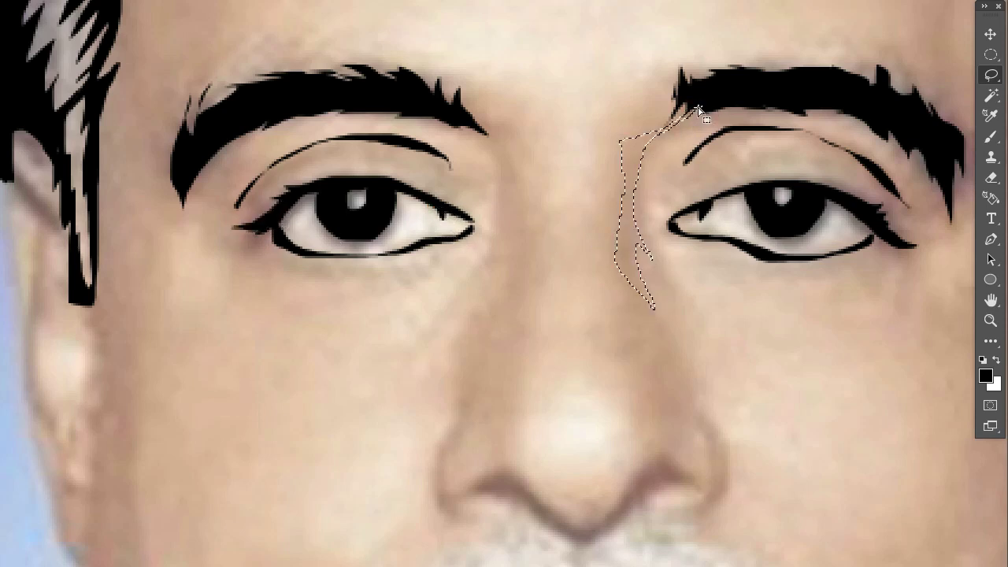
key(alt+BackSpace)
key(ctrl+d)
drag(477, 120, 510, 149)
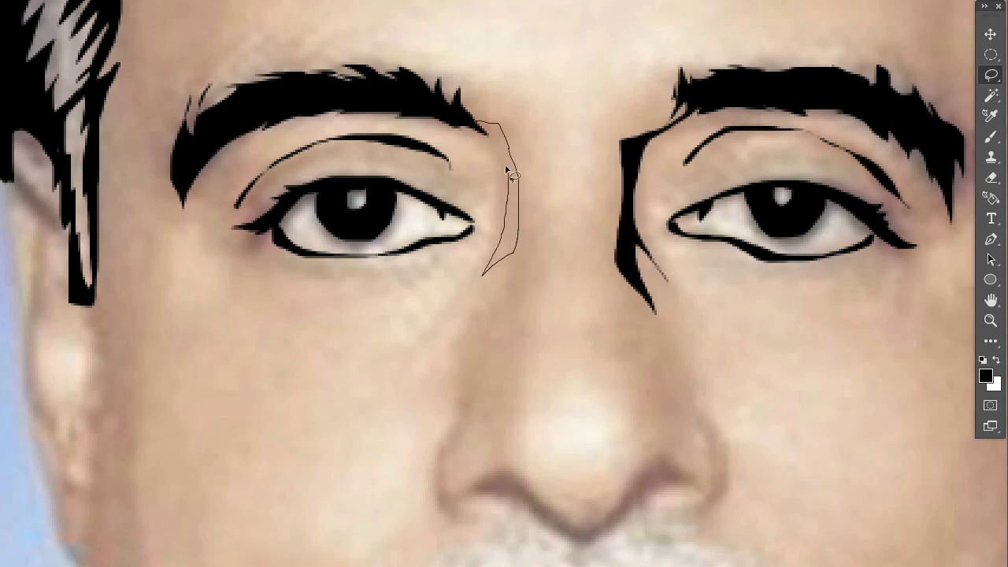
drag(514, 254, 489, 268)
key(alt+BackSpace)
key(ctrl+d)
Step: Ink the underside of the nose between the nostrils in solid black
scroll(552, 252, down, 5)
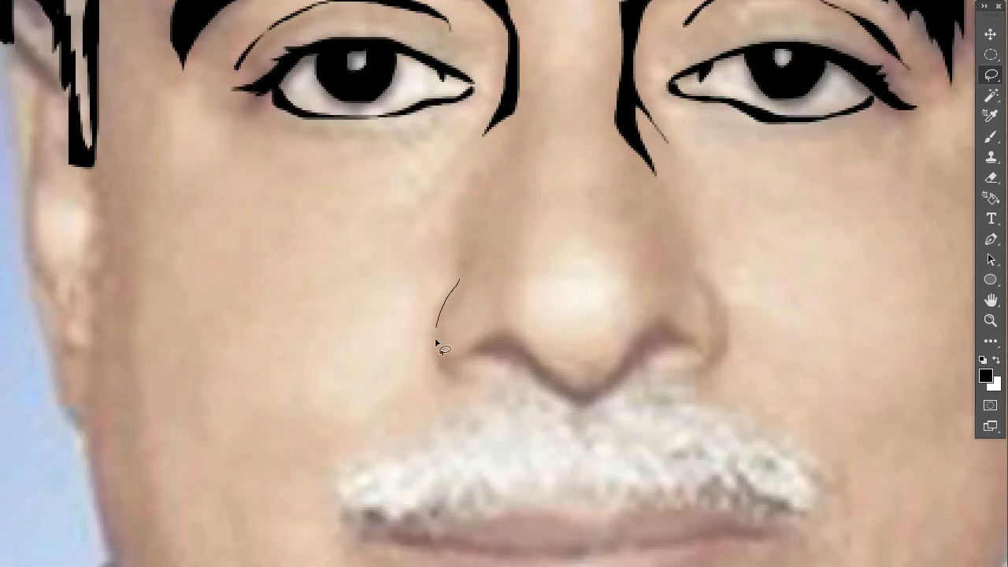
mouse_move(463, 364)
mouse_down()
mouse_move(567, 405)
mouse_move(658, 352)
mouse_up()
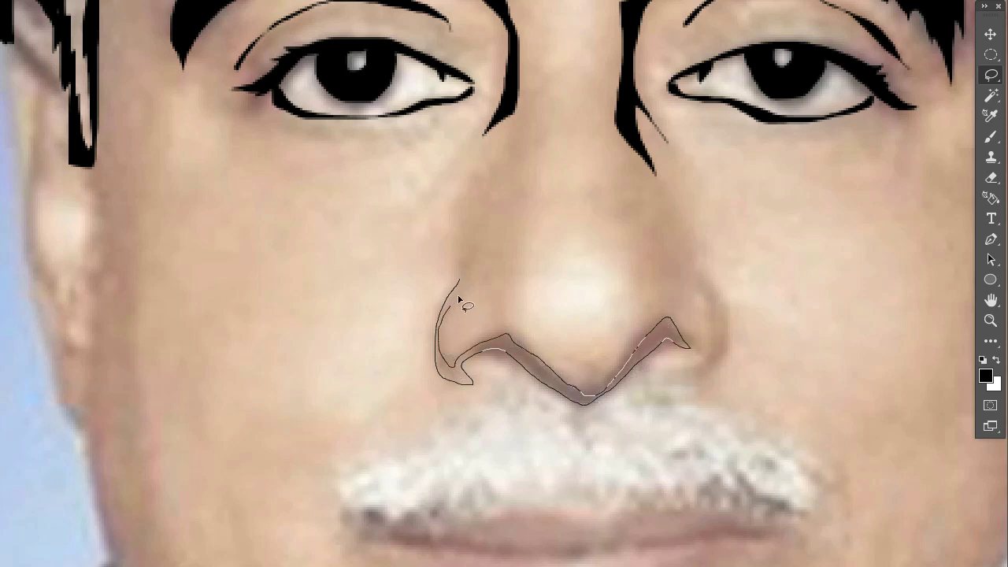
drag(459, 298, 460, 281)
key(alt+BackSpace)
key(ctrl+d)
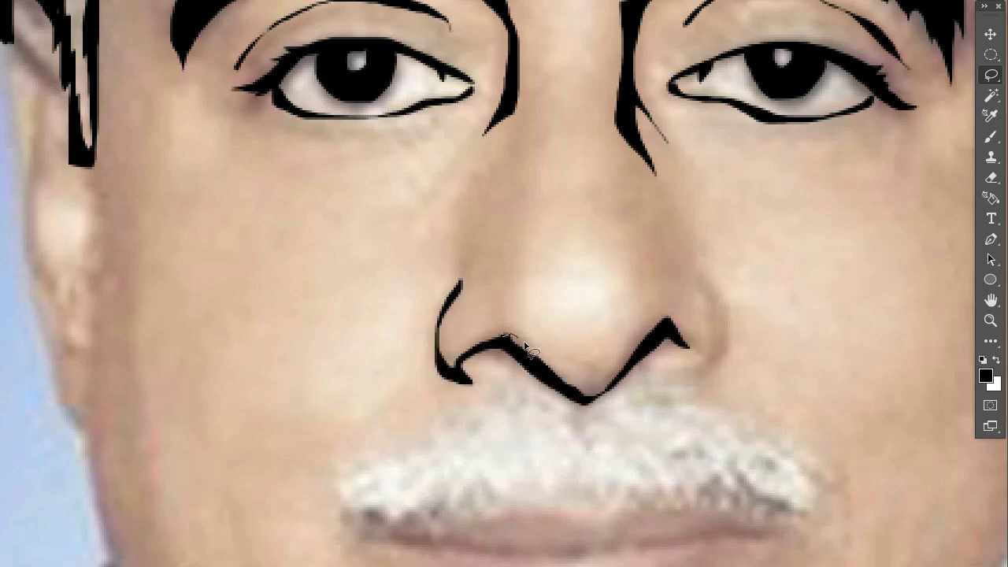
Step: Add black strokes thickening the left nostril and edging the right nostril
drag(524, 344, 506, 337)
key(alt+BackSpace)
key(ctrl+d)
drag(721, 340, 702, 276)
key(alt+BackSpace)
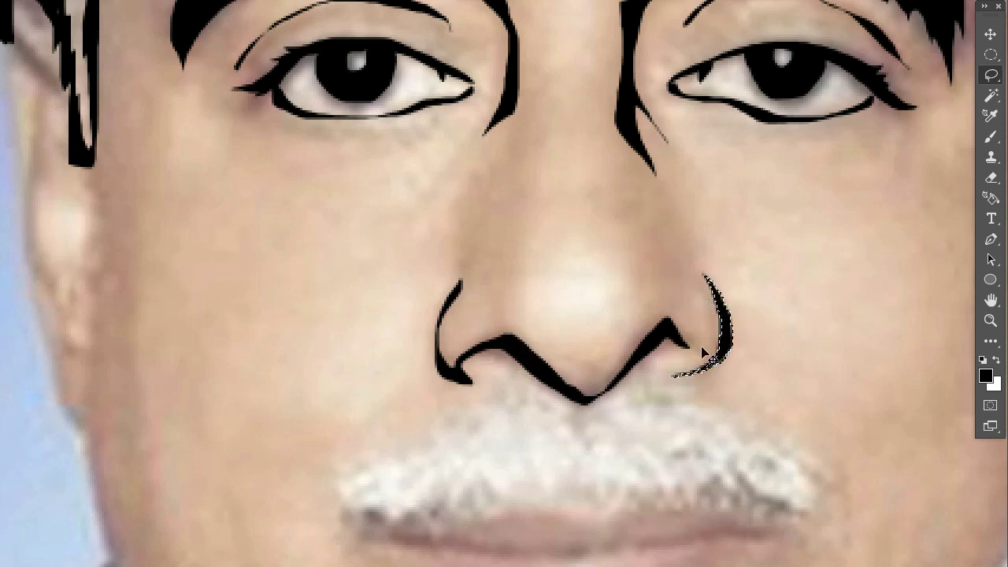
key(ctrl+d)
Step: Ink black lines down both sides of the nose bridge, then zoom out to the whole portrait
drag(518, 130, 501, 218)
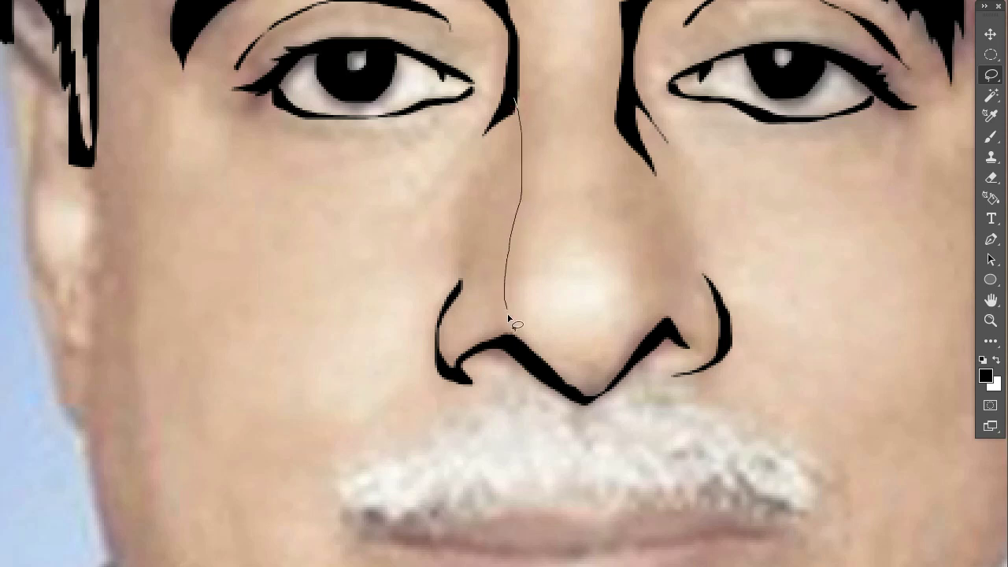
drag(516, 122, 517, 118)
key(alt+BackSpace)
key(ctrl+d)
drag(622, 134, 622, 151)
key(alt+BackSpace)
key(ctrl+d)
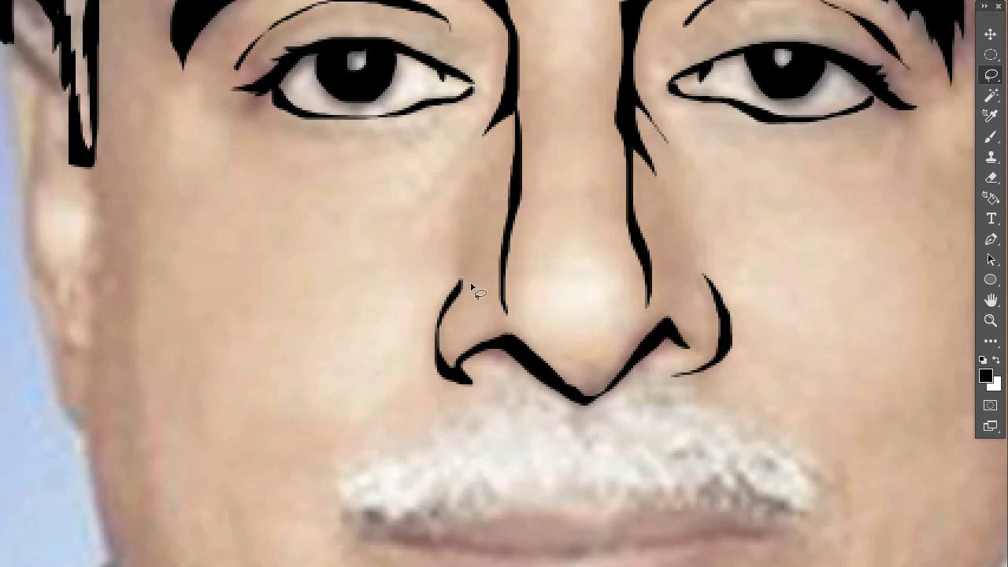
key(ctrl+minus)
key(ctrl+minus)
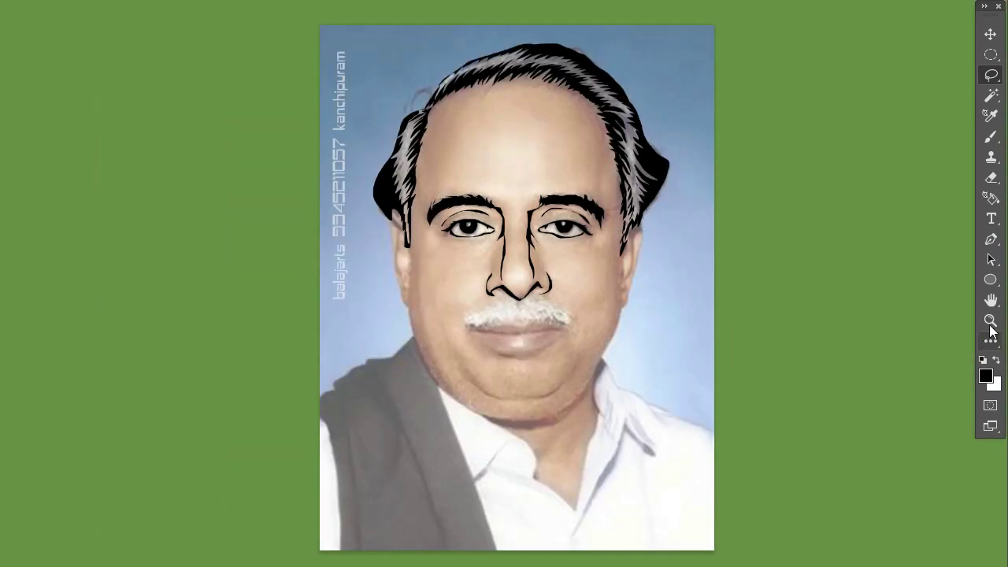
Step: Zoom in on the mouth and ink a first black line along the upper lip
click(991, 321)
mouse_move(457, 276)
mouse_down()
mouse_move(732, 355)
mouse_move(725, 269)
mouse_move(802, 285)
mouse_up()
key(l)
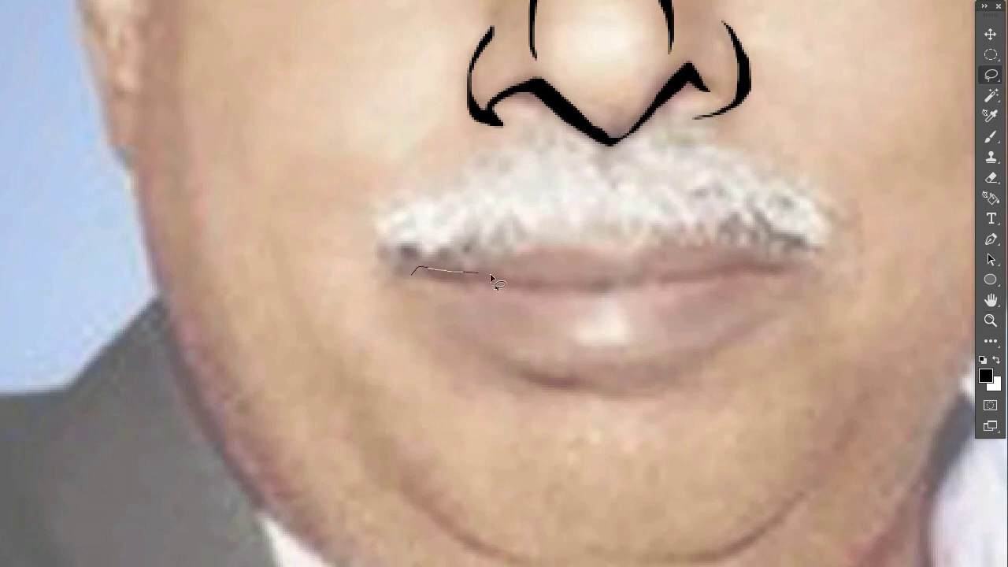
mouse_move(490, 276)
mouse_down()
mouse_move(630, 285)
mouse_move(799, 269)
mouse_move(545, 290)
mouse_move(412, 269)
mouse_move(629, 257)
mouse_move(790, 266)
mouse_up()
key(alt+BackSpace)
key(ctrl+d)
Step: Complete the upper lip outline in black, with a small stroke at the lip centre
mouse_move(441, 268)
mouse_down()
mouse_move(589, 247)
mouse_move(752, 254)
mouse_move(685, 252)
mouse_up()
drag(608, 259, 430, 270)
key(alt+BackSpace)
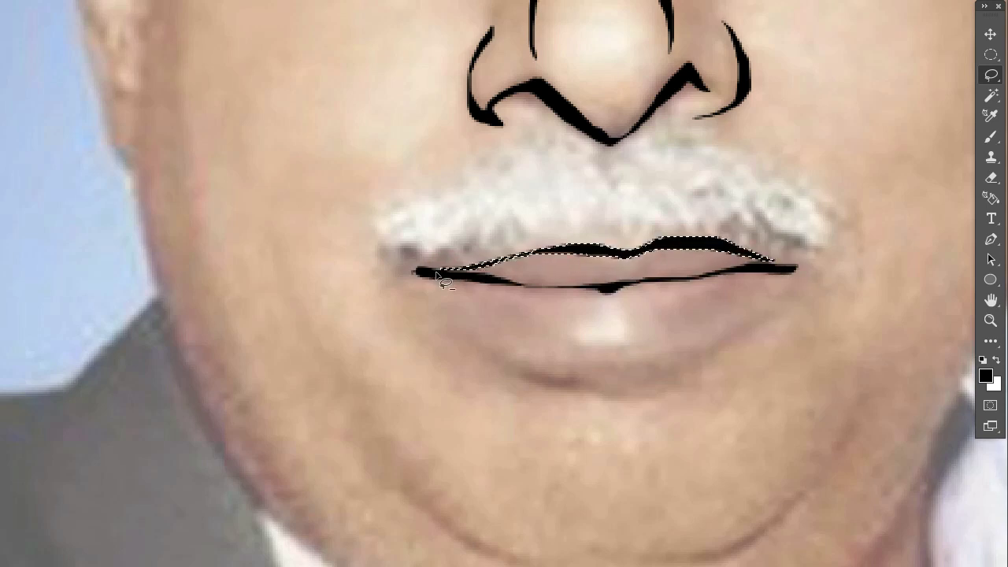
key(ctrl+d)
key(alt+BackSpace)
key(ctrl+d)
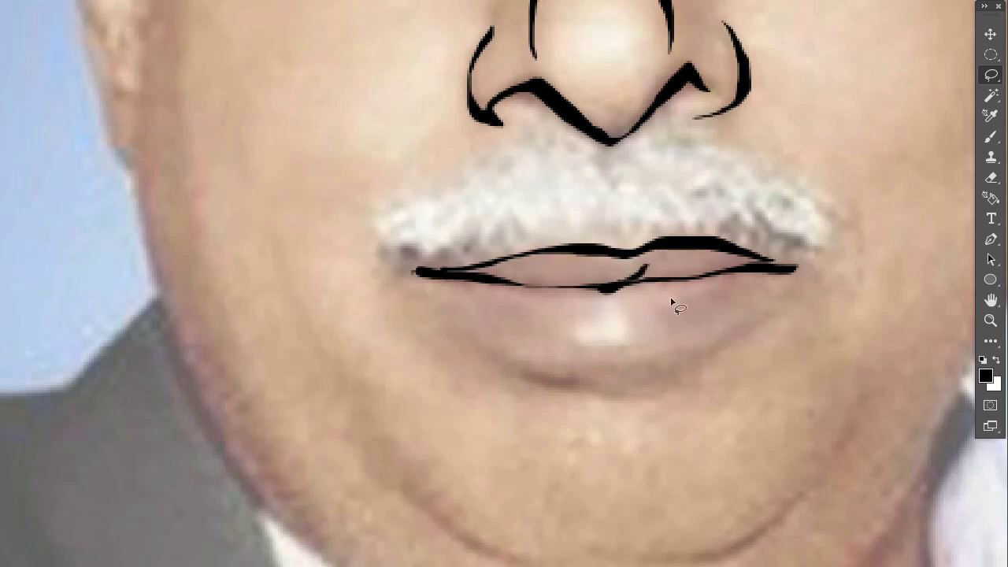
Step: Ink black strokes at the left and right lip corners
drag(443, 277, 509, 312)
key(alt+BackSpace)
key(ctrl+d)
mouse_move(783, 279)
mouse_down()
mouse_move(756, 275)
mouse_move(682, 326)
mouse_up()
key(alt+BackSpace)
key(ctrl+d)
Step: Ink black lines along and below the lower lip, then trace the moustache's upper edge
drag(533, 346, 543, 342)
key(alt+BackSpace)
key(ctrl+d)
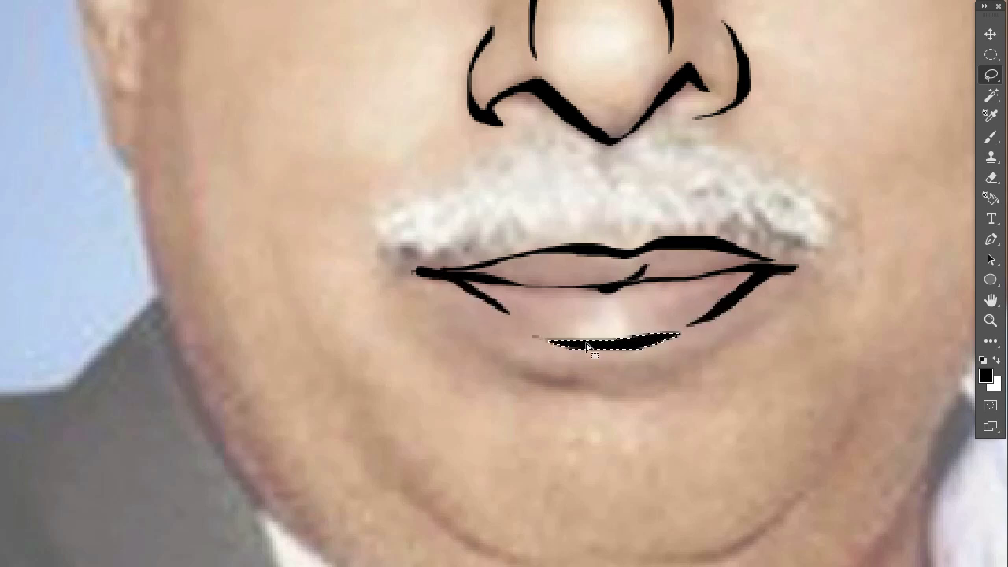
mouse_move(473, 337)
mouse_down()
mouse_move(509, 374)
mouse_move(471, 347)
mouse_up()
key(alt+BackSpace)
key(ctrl+d)
drag(555, 125, 384, 198)
Step: Fill the moustache's top edge black and ink the left part of its lower edge
key(alt+BackSpace)
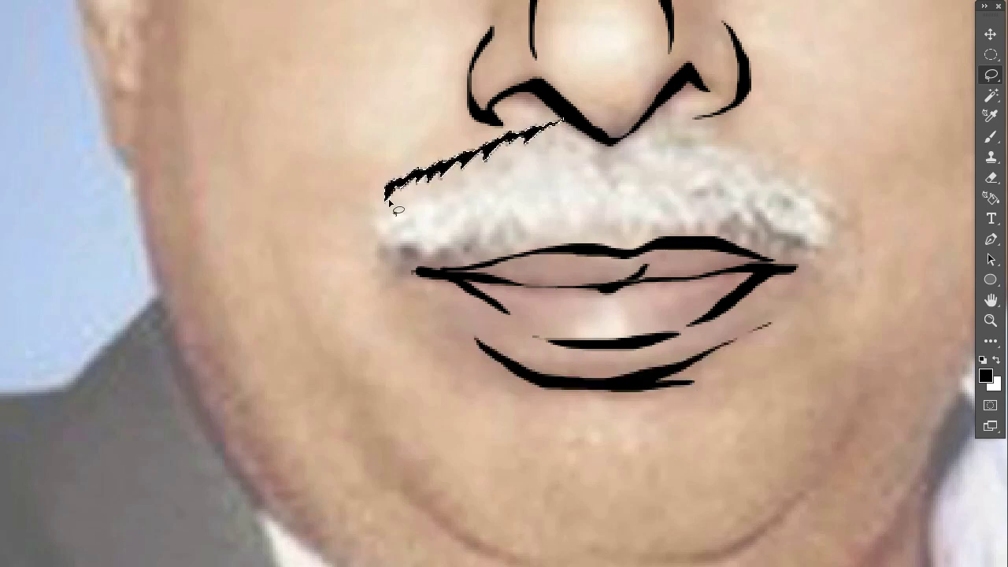
key(ctrl+d)
drag(388, 267, 536, 234)
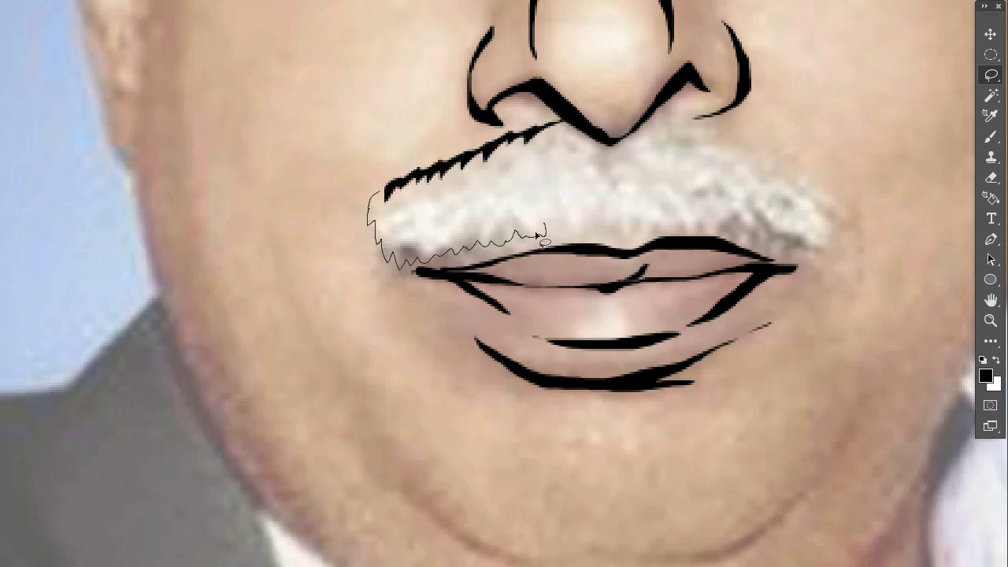
key(alt+BackSpace)
key(ctrl+d)
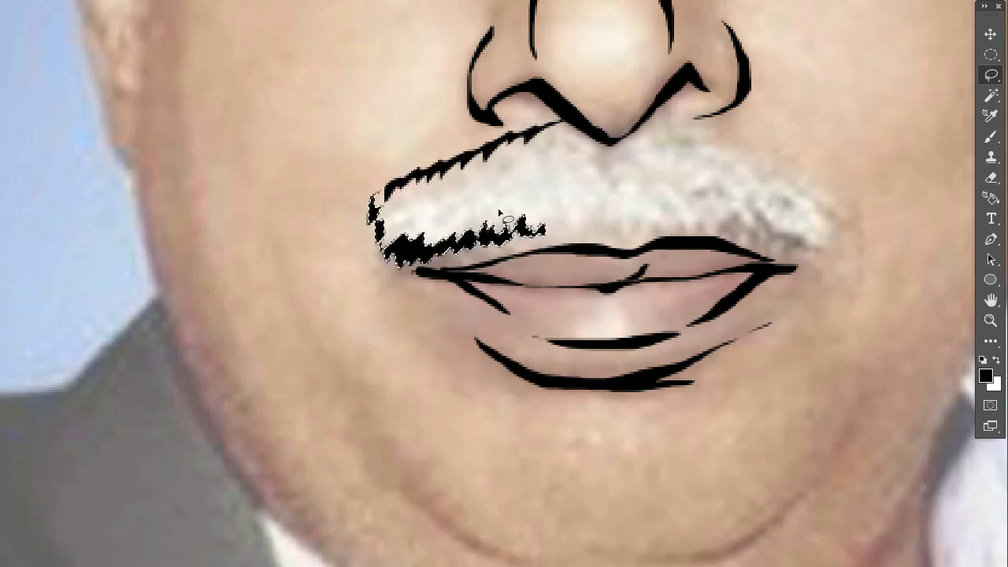
Step: Ink the right part of the moustache's upper edge and trace its lower edge to the right tip
drag(756, 160, 832, 199)
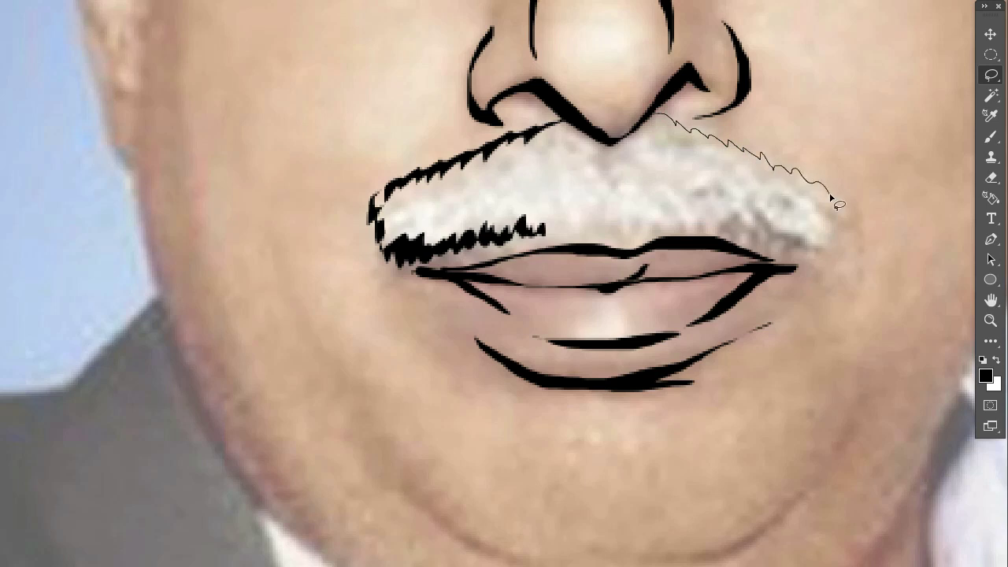
key(alt+BackSpace)
key(ctrl+d)
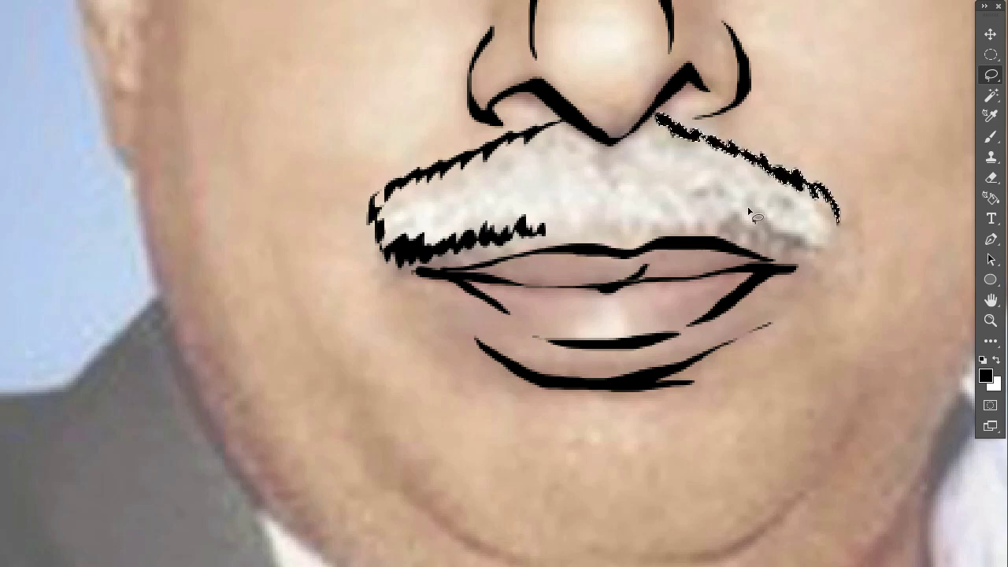
drag(546, 229, 700, 229)
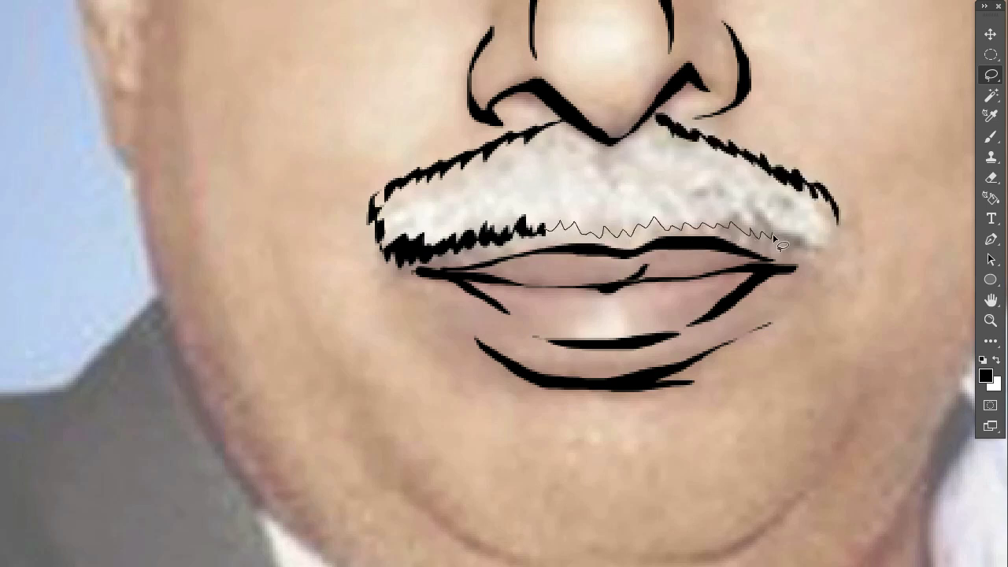
drag(775, 238, 840, 226)
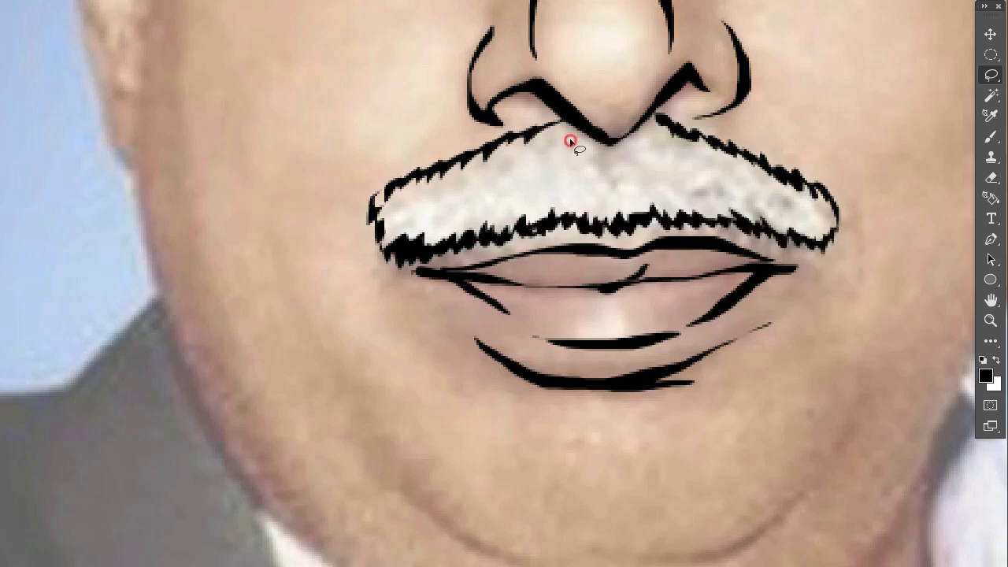
Step: Scatter small black hair-spike strokes across the moustache and fill the nostril shape solid black
click(499, 164)
drag(432, 199, 403, 214)
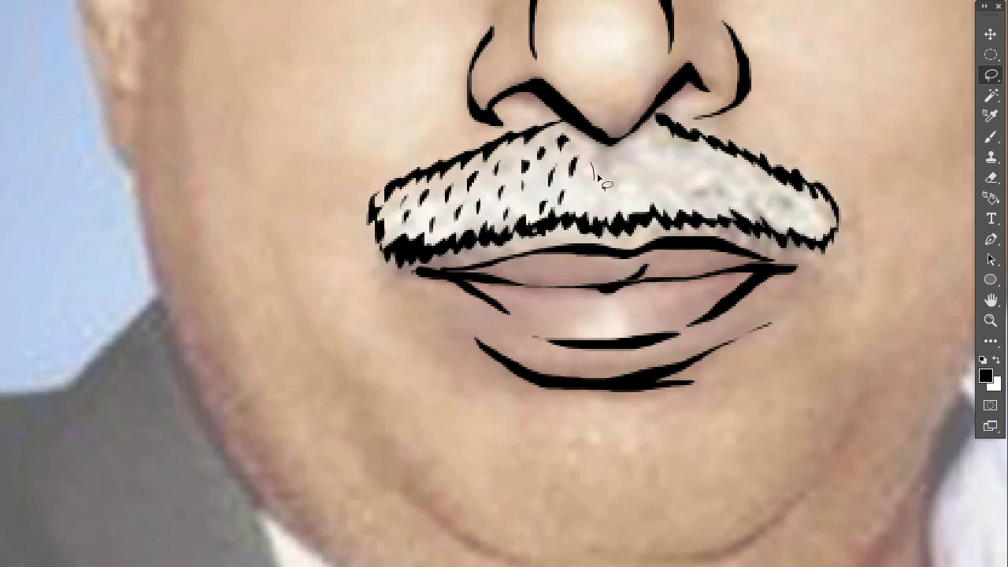
drag(598, 180, 585, 191)
key(alt+BackSpace)
key(Return)
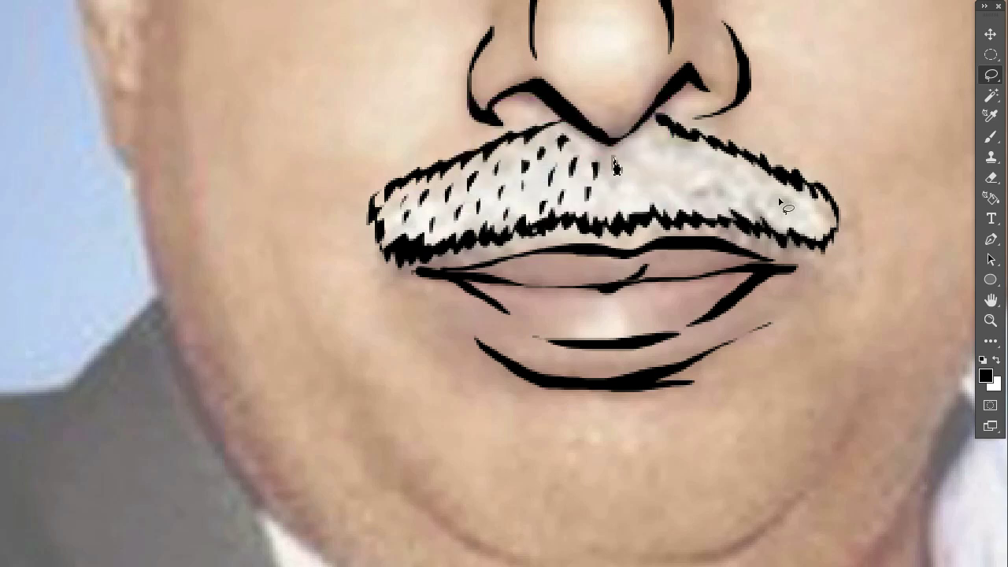
drag(755, 185, 757, 189)
key(alt+BackSpace)
key(alt+BackSpace)
drag(811, 217, 821, 225)
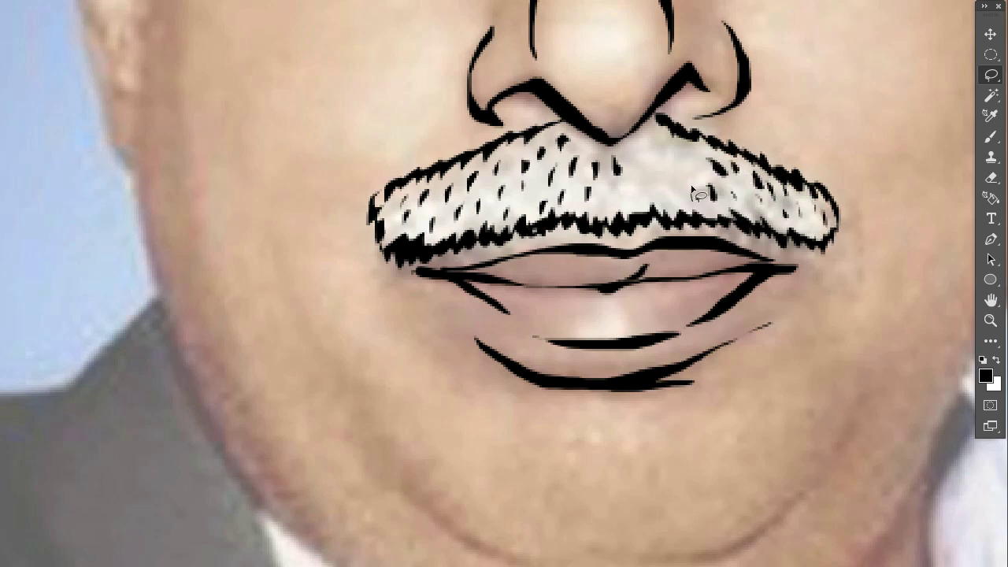
mouse_move(682, 152)
mouse_down()
mouse_move(670, 178)
mouse_move(619, 203)
mouse_up()
key(alt+BackSpace)
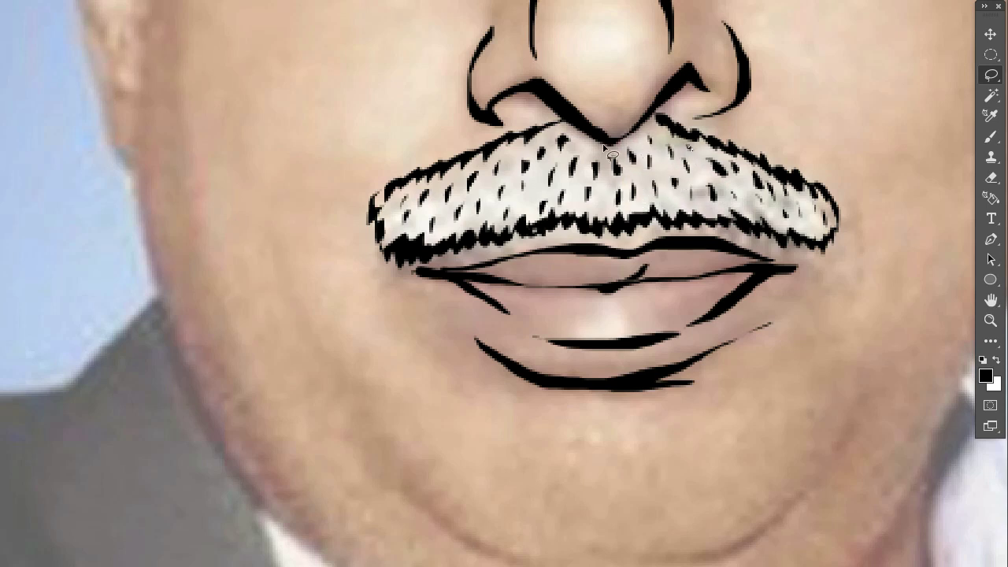
key(alt+BackSpace)
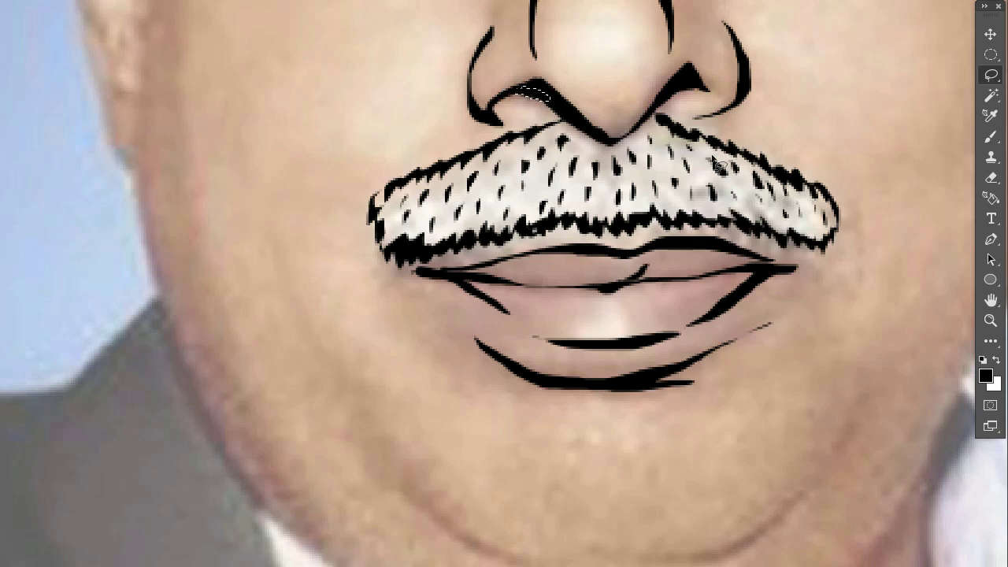
Step: Ink the crease line across the chin in black
scroll(472, 352, down, 5)
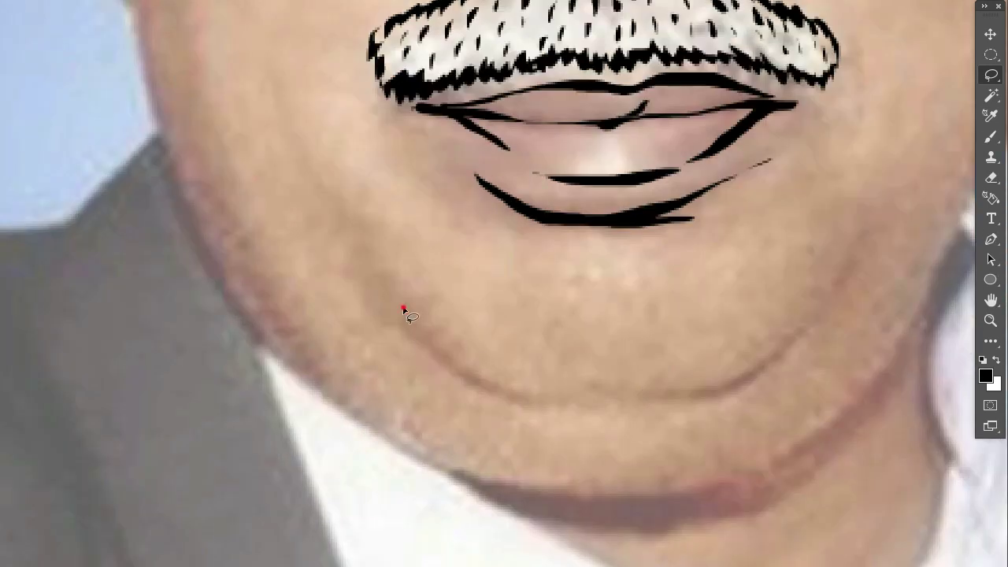
drag(475, 381, 531, 405)
key(alt+BackSpace)
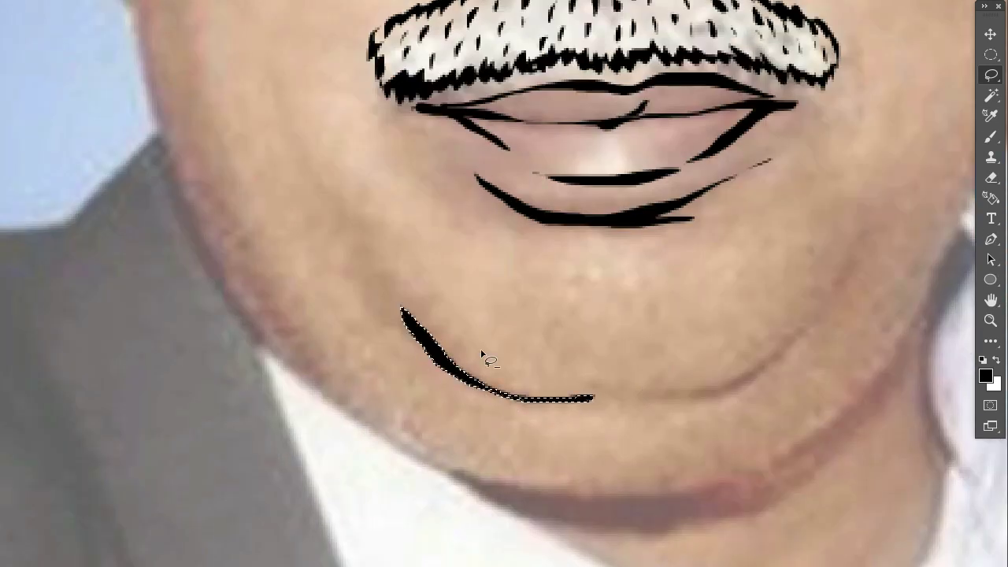
mouse_move(589, 386)
mouse_down()
mouse_move(826, 295)
mouse_move(833, 277)
mouse_move(794, 346)
mouse_up()
drag(635, 402, 634, 402)
key(alt+BackSpace)
key(ctrl+d)
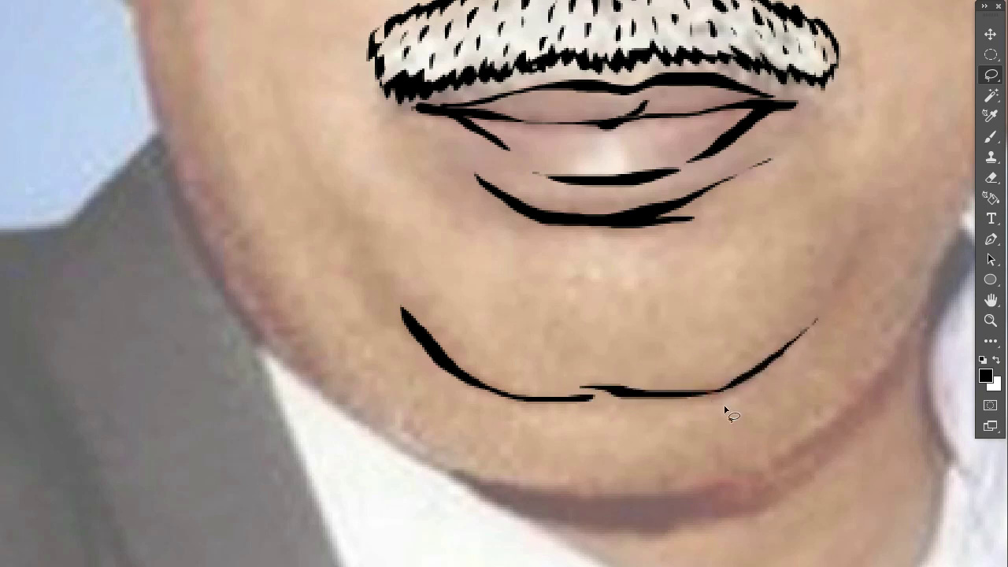
Step: Ink the dark shadow crescent beneath the chin in black
drag(738, 394, 839, 306)
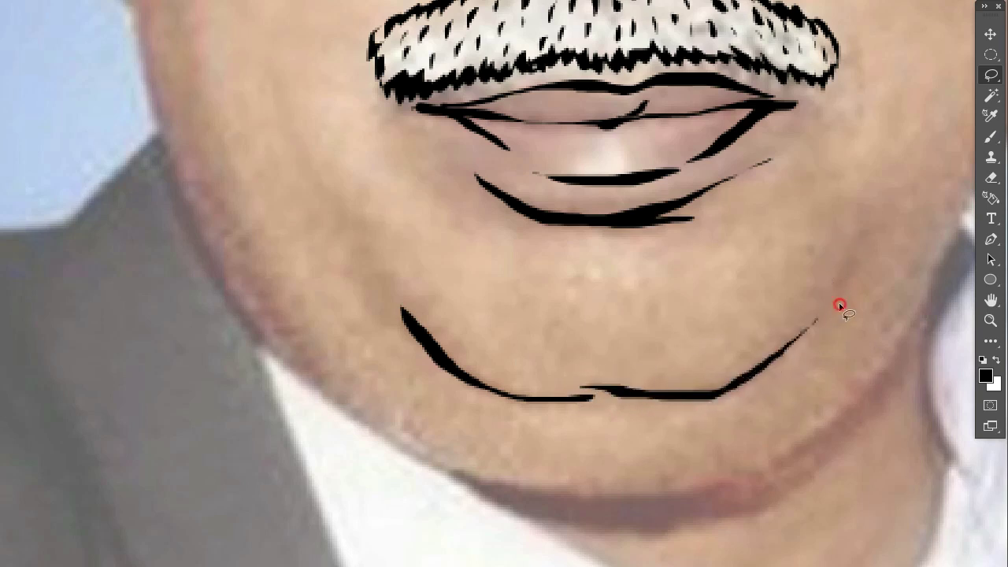
scroll(713, 417, up, 2)
scroll(551, 478, down, 4)
mouse_move(441, 394)
mouse_down()
mouse_move(752, 402)
mouse_move(441, 418)
mouse_up()
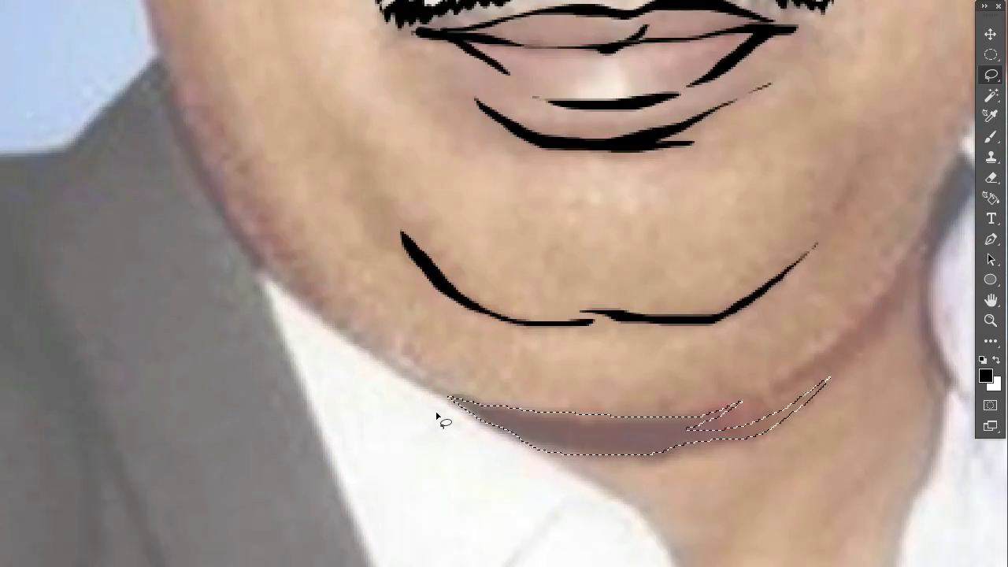
key(alt+BackSpace)
key(ctrl+d)
Step: Ink a thick black jawline stroke sweeping up the chin's right side
drag(931, 209, 870, 304)
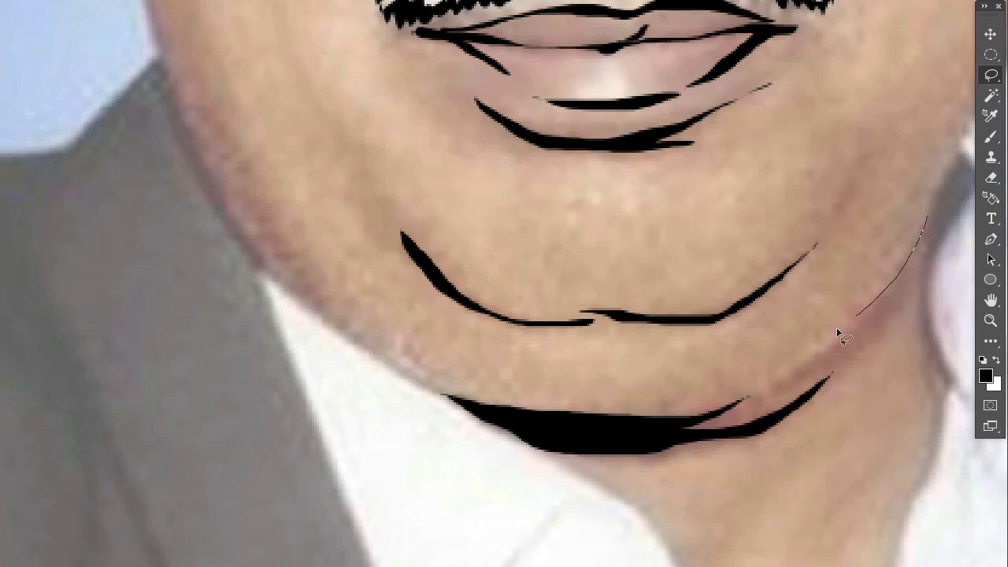
drag(923, 228, 887, 293)
drag(918, 235, 866, 346)
key(alt+BackSpace)
key(ctrl+d)
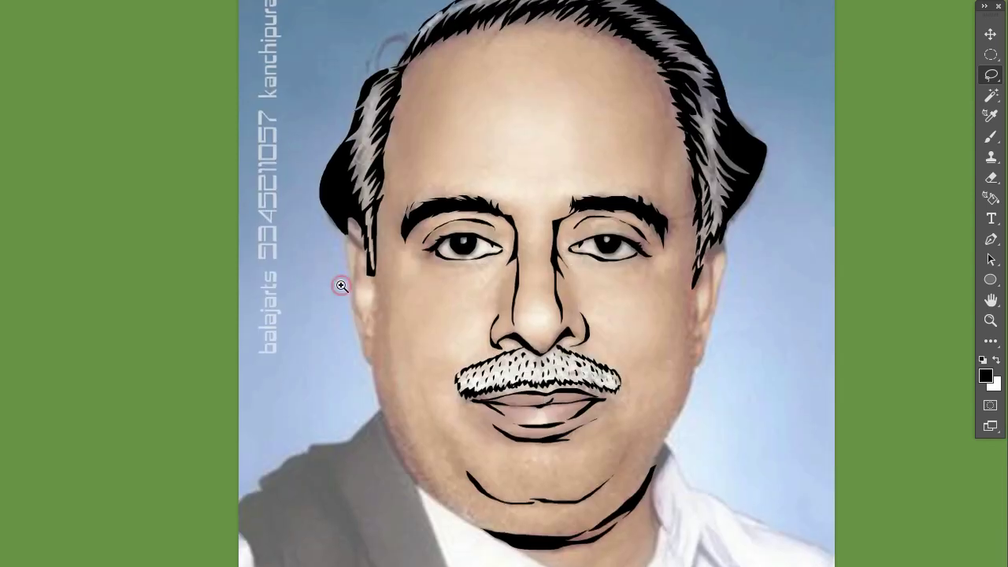
Step: Fill the strip inside the sideburn black and outline the cheek edge beneath it
scroll(338, 285, up, 3)
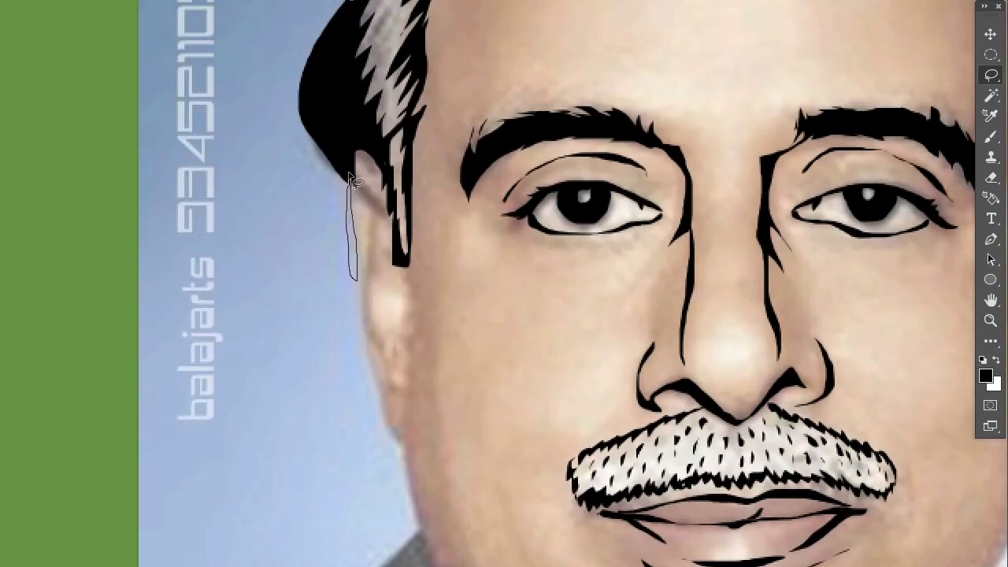
key(alt+BackSpace)
key(alt+BackSpace)
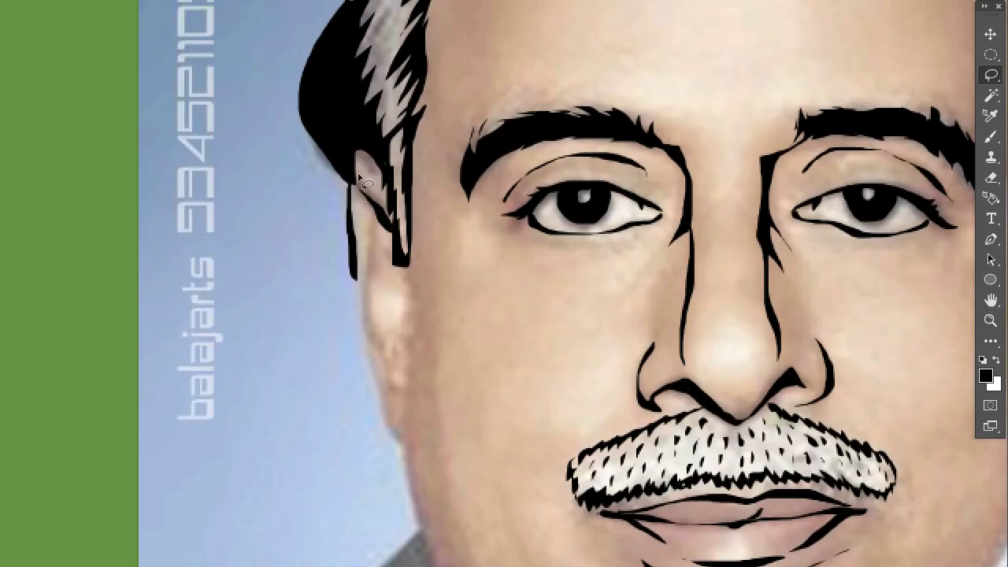
key(alt+BackSpace)
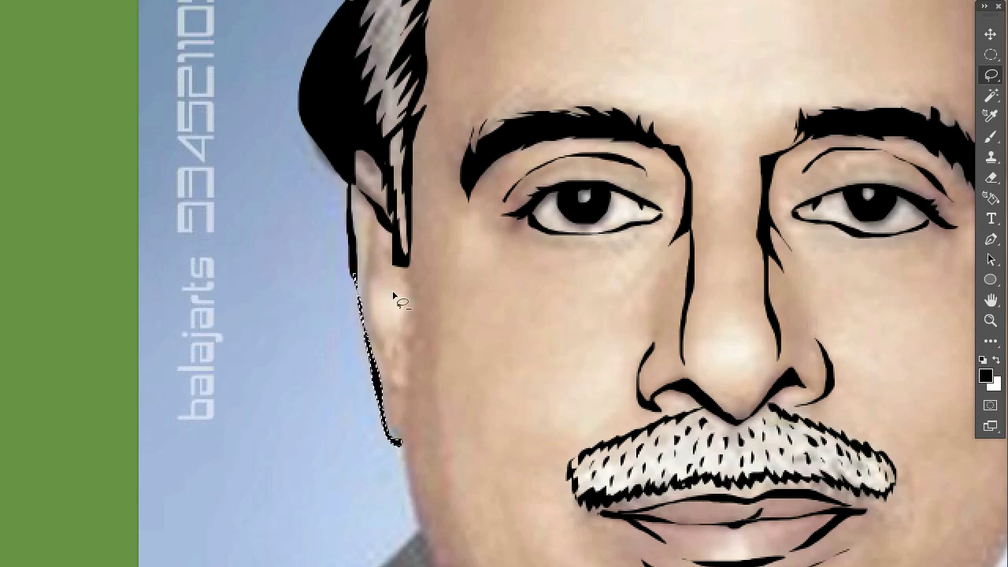
scroll(386, 296, up, 2)
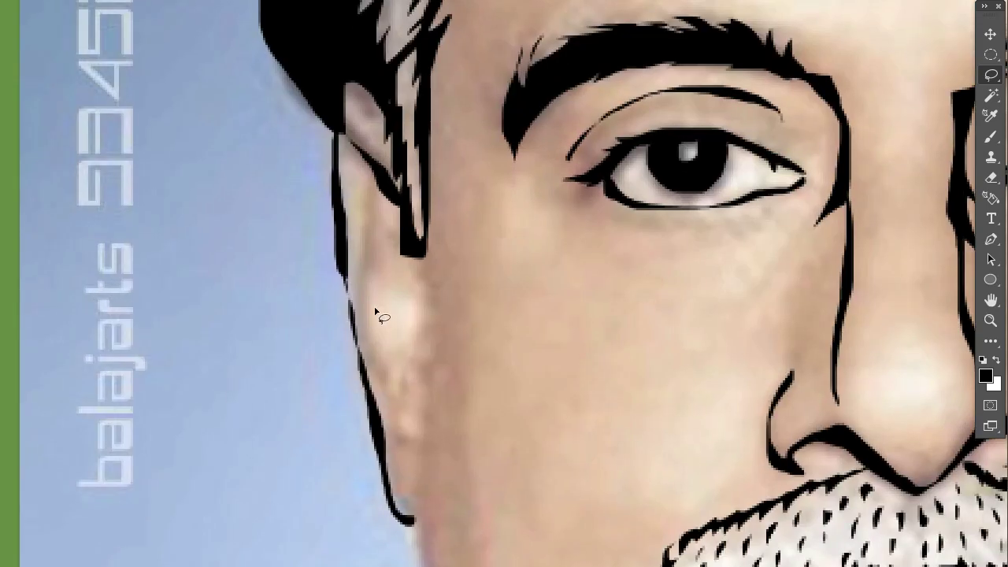
drag(345, 284, 377, 406)
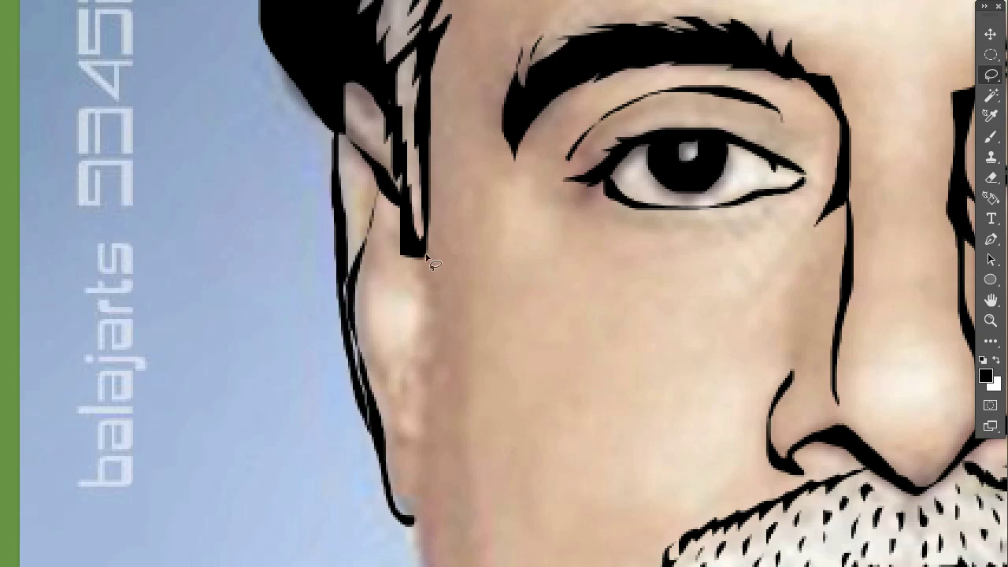
scroll(476, 328, down, 3)
scroll(476, 328, down, 1)
Step: Ink the ear's outer and inner outline in black
mouse_move(425, 104)
mouse_down()
mouse_move(434, 163)
mouse_move(401, 233)
mouse_up()
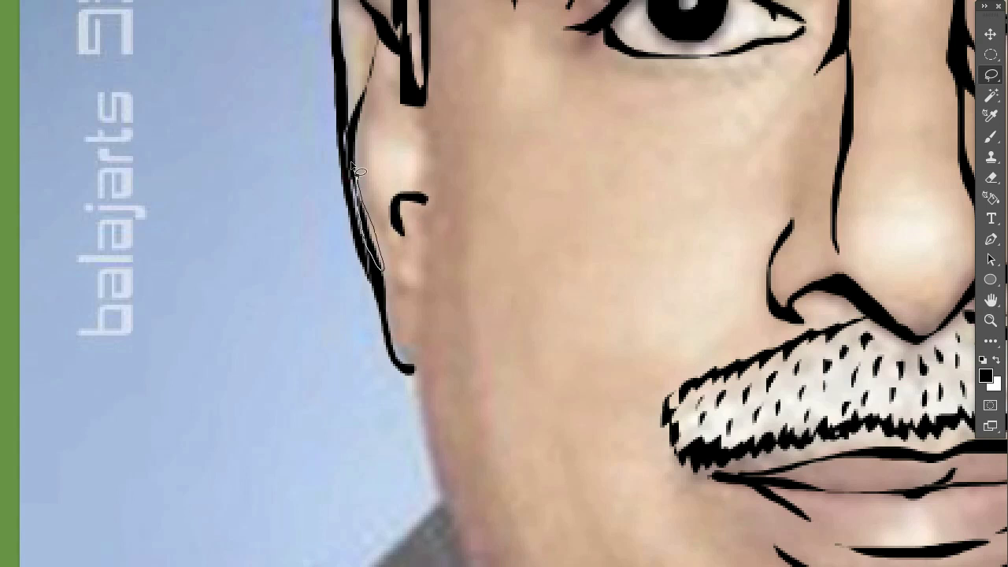
drag(356, 170, 355, 167)
mouse_move(418, 106)
mouse_down()
mouse_move(425, 155)
mouse_move(405, 270)
mouse_up()
key(alt+BackSpace)
Step: Ink a black stroke along the jaw below the ear
scroll(415, 181, up, 3)
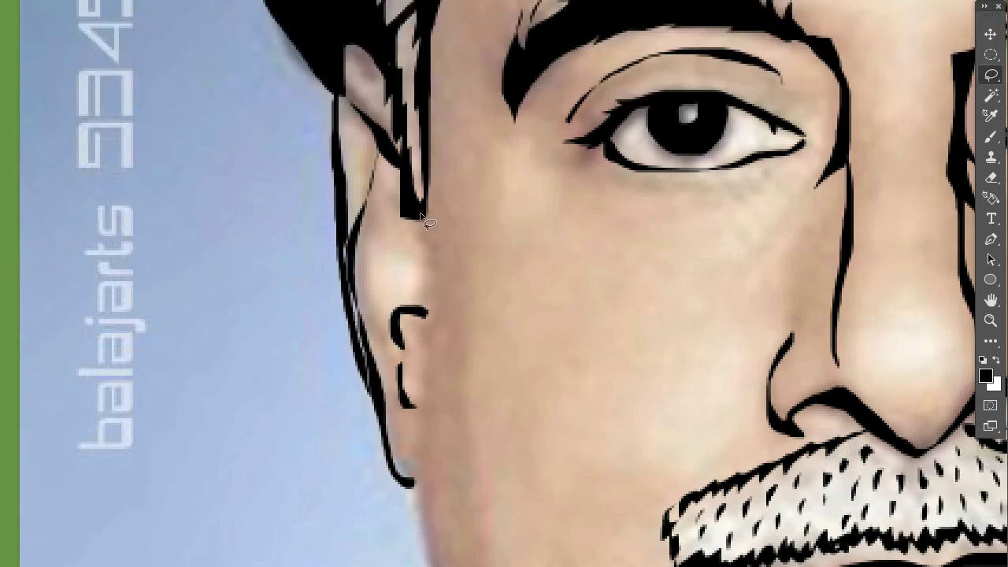
drag(422, 217, 425, 315)
scroll(445, 179, down, 4)
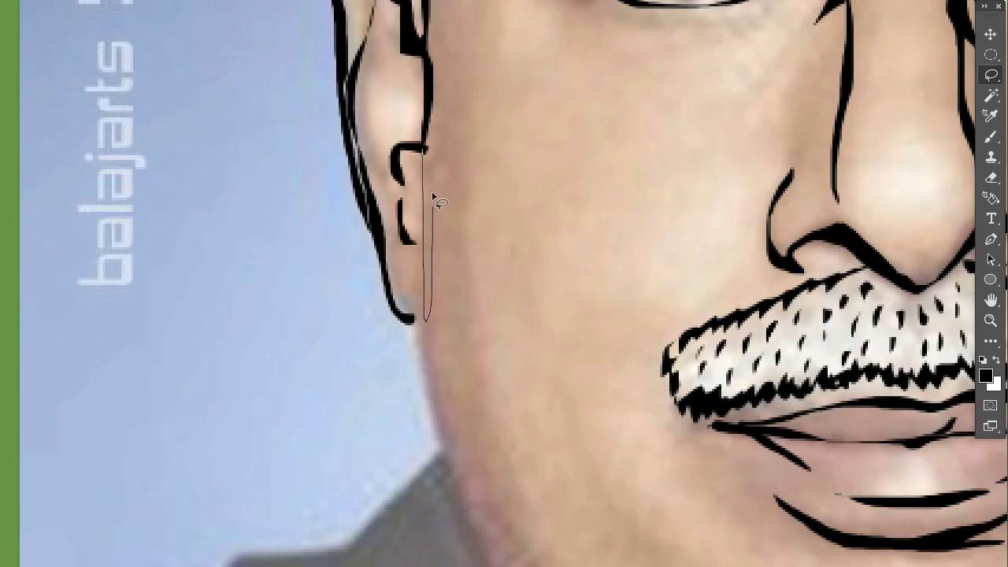
drag(422, 253, 433, 110)
key(alt+BackSpace)
Step: Ink the jaw edge down the cheek and the lower jaw in black
scroll(429, 122, down, 5)
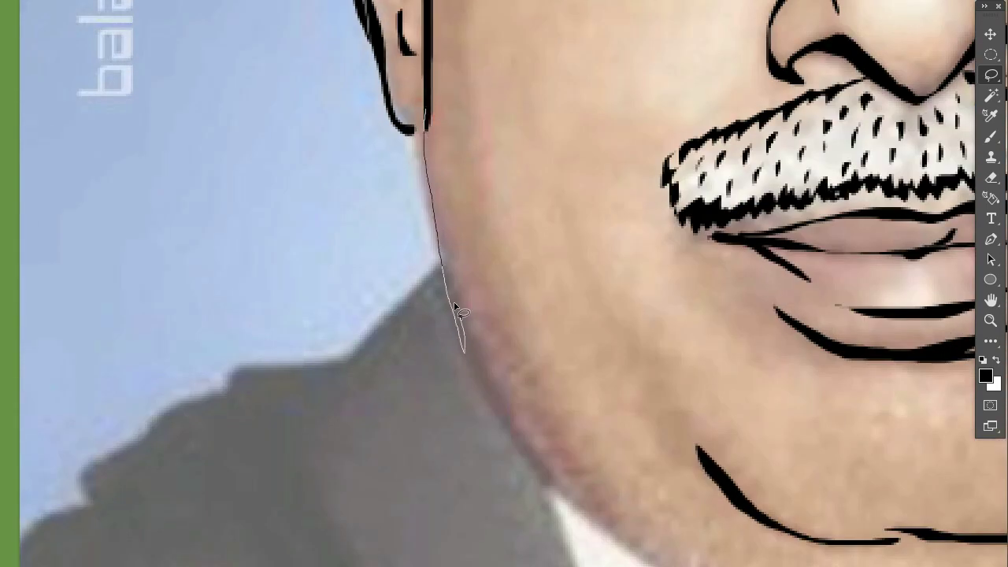
drag(455, 303, 457, 309)
click(463, 211)
drag(434, 158, 426, 140)
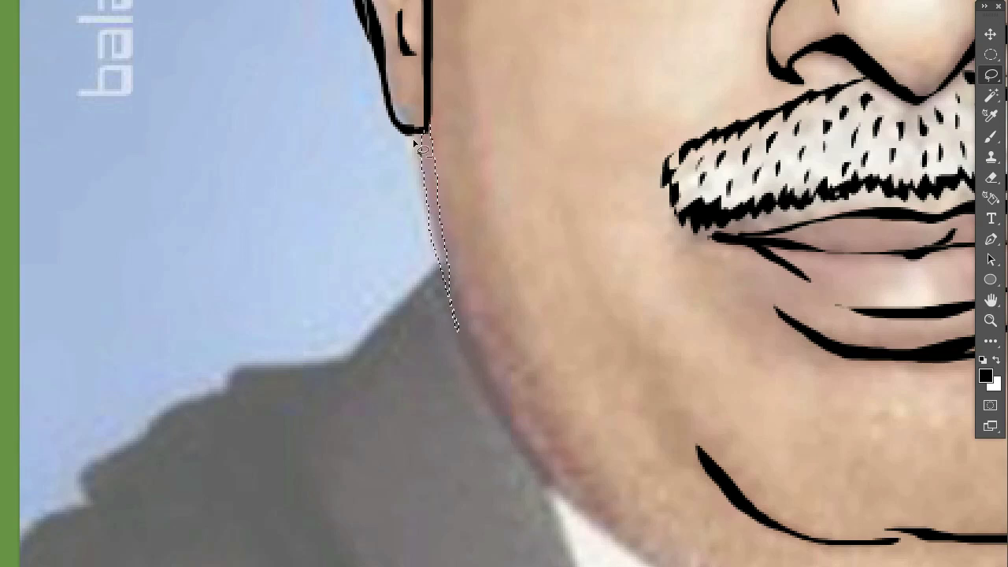
key(alt+BackSpace)
scroll(441, 142, down, 2)
scroll(447, 110, down, 3)
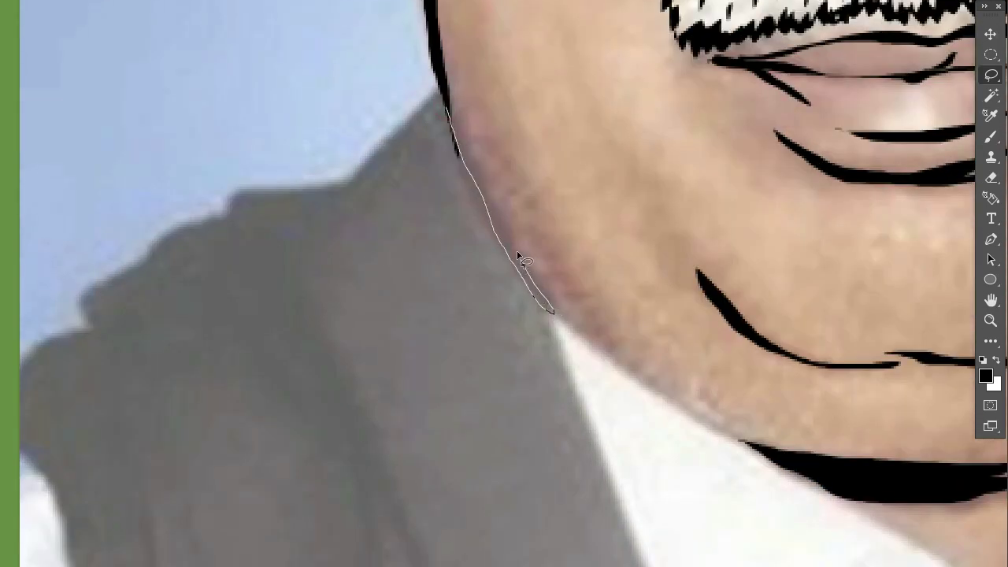
drag(461, 128, 448, 111)
key(alt+BackSpace)
Step: Start a straight-edged outline from the jaw along the neck line to below the collar
scroll(612, 299, down, 2)
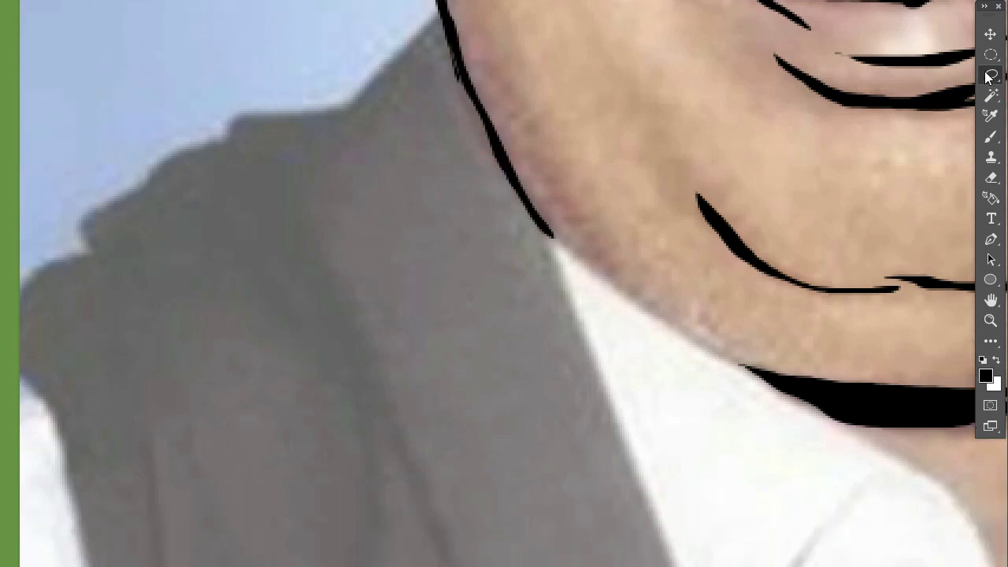
click(548, 236)
click(945, 476)
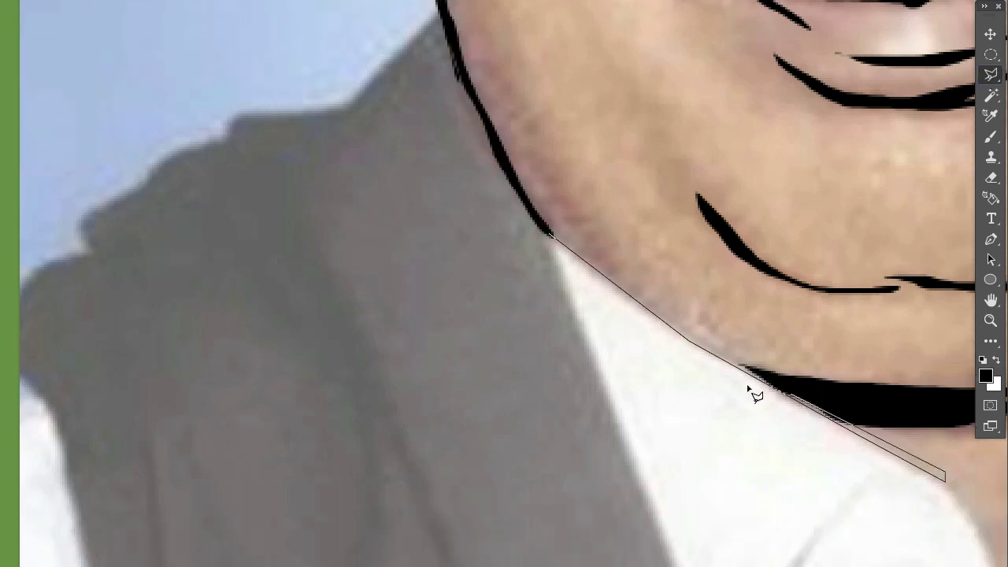
click(682, 331)
Step: Fill the neck line and the shoulder's top edge outline with black
click(535, 217)
key(alt+BackSpace)
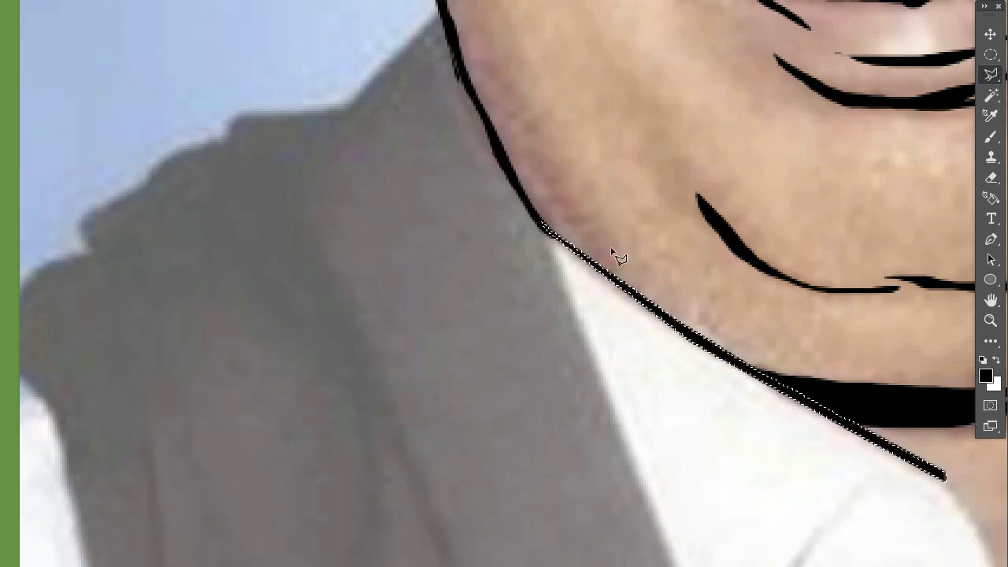
scroll(527, 315, up, 2)
click(349, 249)
click(443, 156)
mouse_move(349, 249)
mouse_down()
mouse_move(223, 281)
mouse_move(128, 333)
mouse_move(82, 383)
mouse_move(149, 319)
mouse_up()
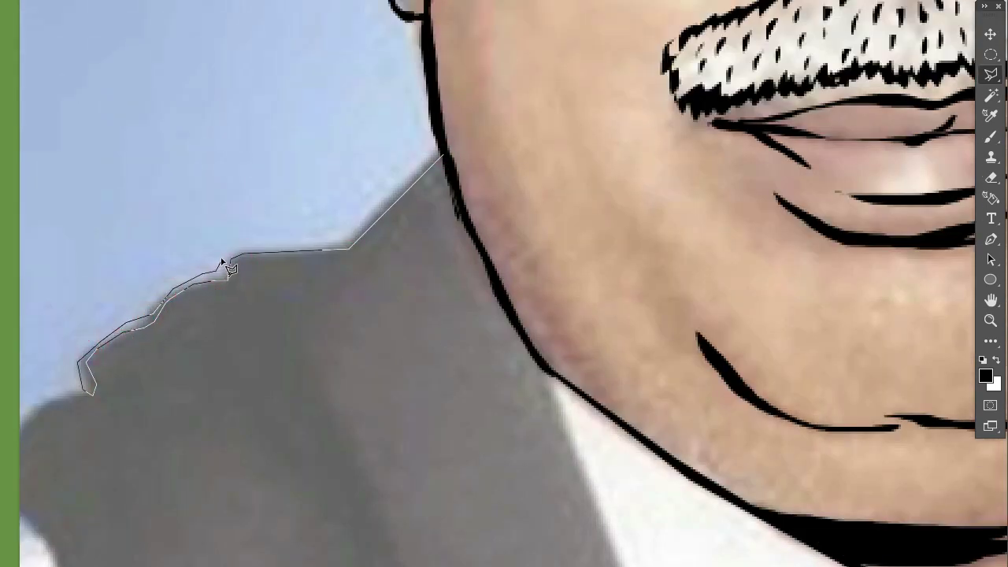
click(443, 156)
key(alt+BackSpace)
Step: Ink the shoulder edge and a thin stroke along the shawl's right edge in black
scroll(469, 250, left, 3)
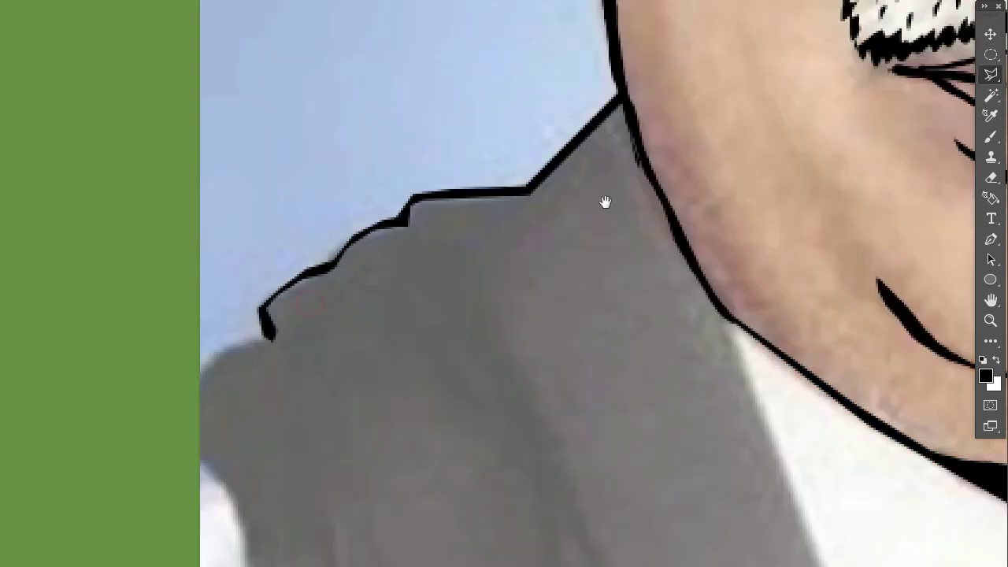
scroll(331, 165, down, 3)
double_click(248, 209)
key(alt+BackSpace)
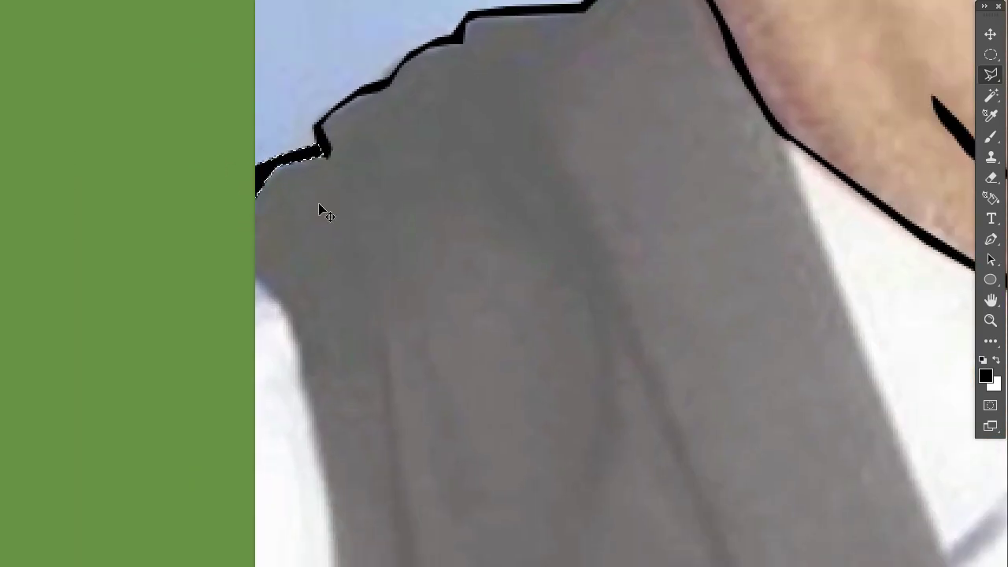
scroll(531, 337, down, 3)
scroll(669, 315, up, 3)
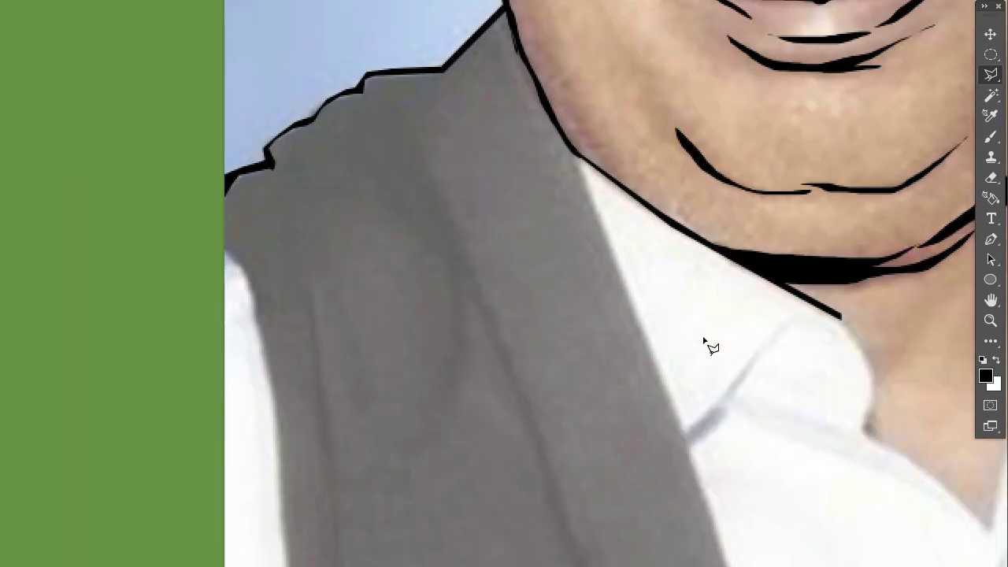
click(771, 549)
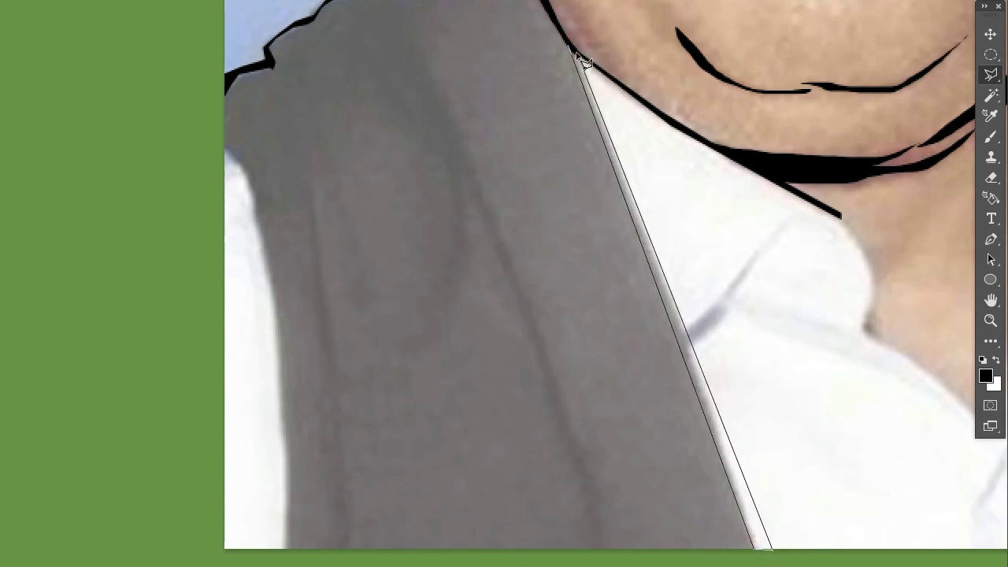
double_click(579, 51)
key(alt+BackSpace)
key(ctrl+d)
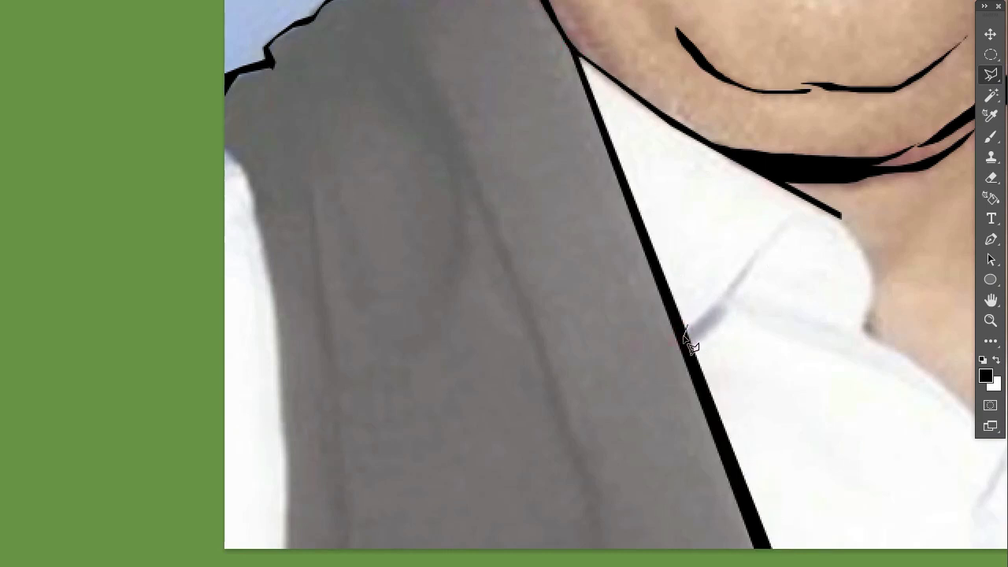
Step: Add a black crease wedge on the shirt collar
click(687, 333)
click(785, 221)
click(726, 309)
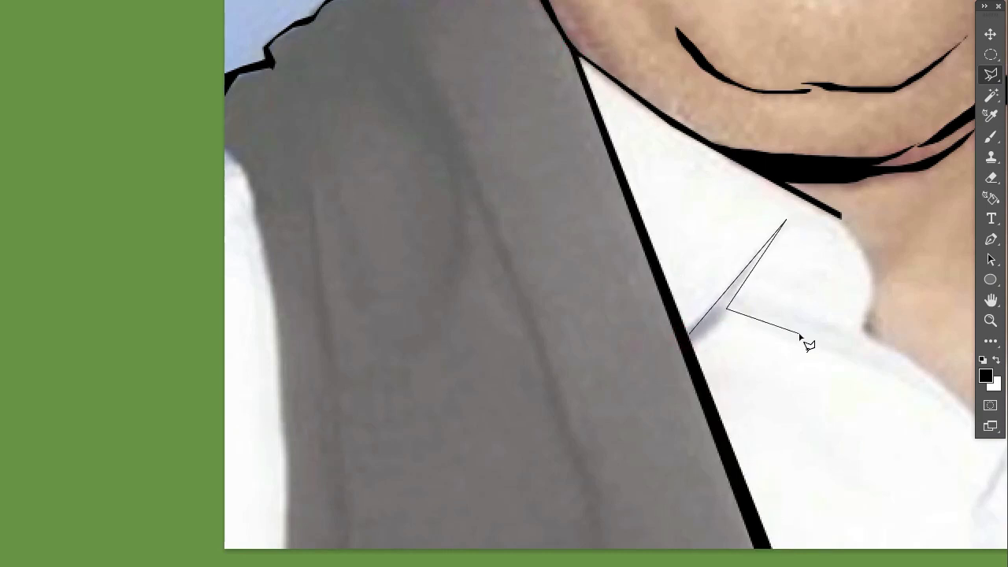
click(692, 345)
key(alt+BackSpace)
key(ctrl+d)
Step: Outline the left sleeve edge in black down to the image bottom
click(224, 146)
click(246, 175)
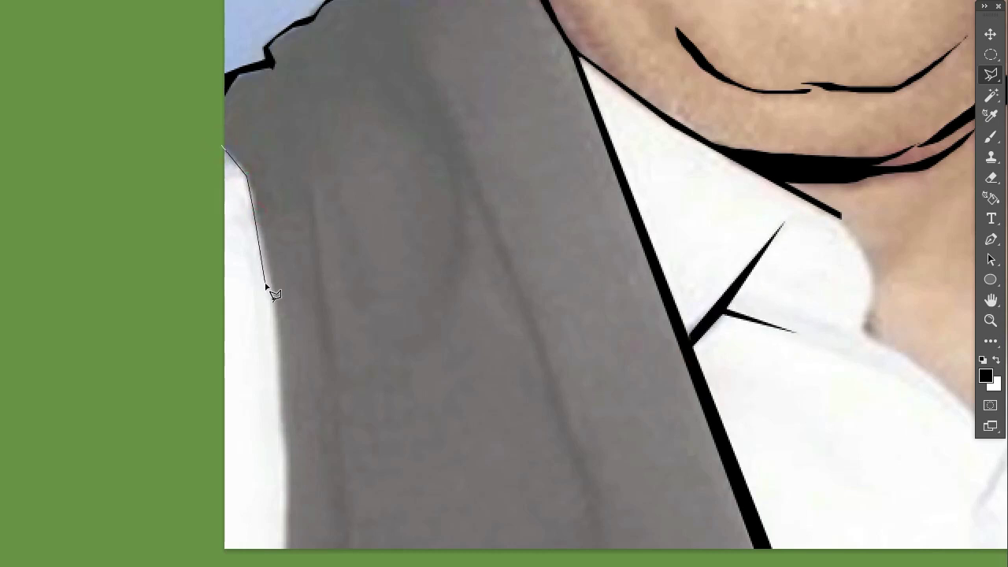
click(280, 347)
click(287, 548)
click(302, 549)
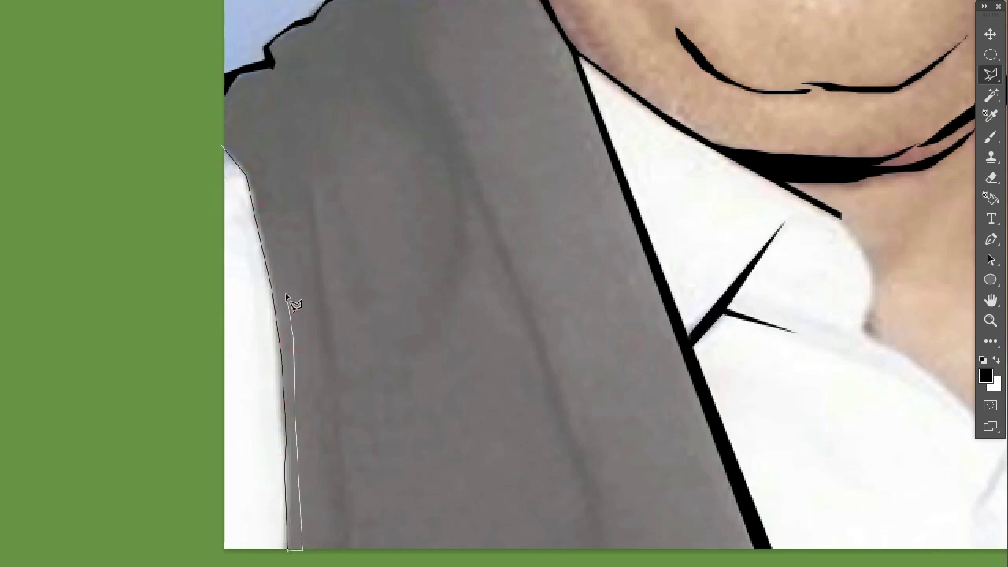
click(224, 146)
key(alt+BackSpace)
key(ctrl+d)
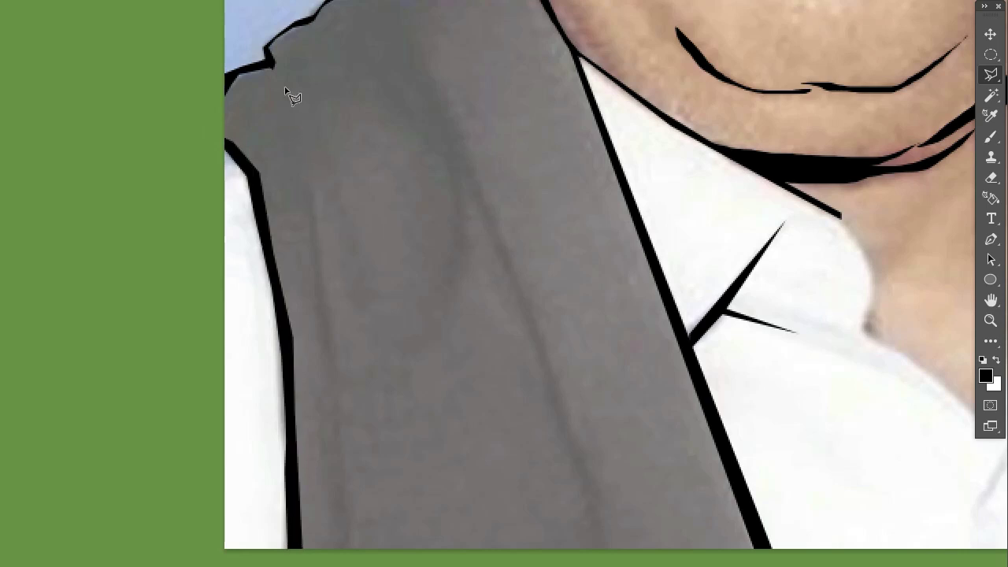
Step: Draw a thin black fold line down the shawl
click(285, 74)
click(338, 549)
click(353, 550)
click(286, 75)
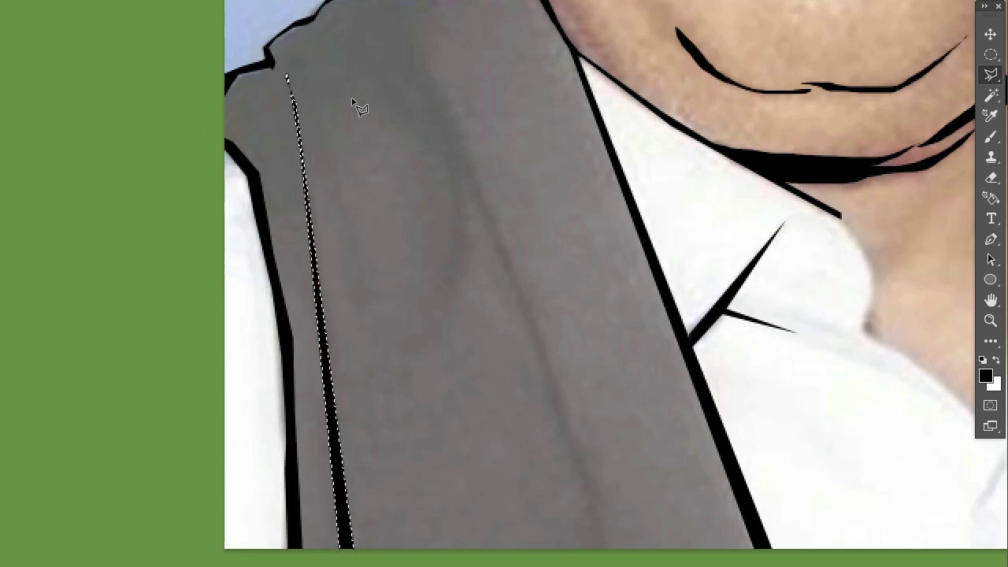
key(alt+BackSpace)
key(ctrl+d)
Step: Fill a long black fold shape running down the shawl to the image bottom
scroll(446, 187, up, 2)
click(359, 56)
click(430, 162)
click(450, 311)
click(431, 376)
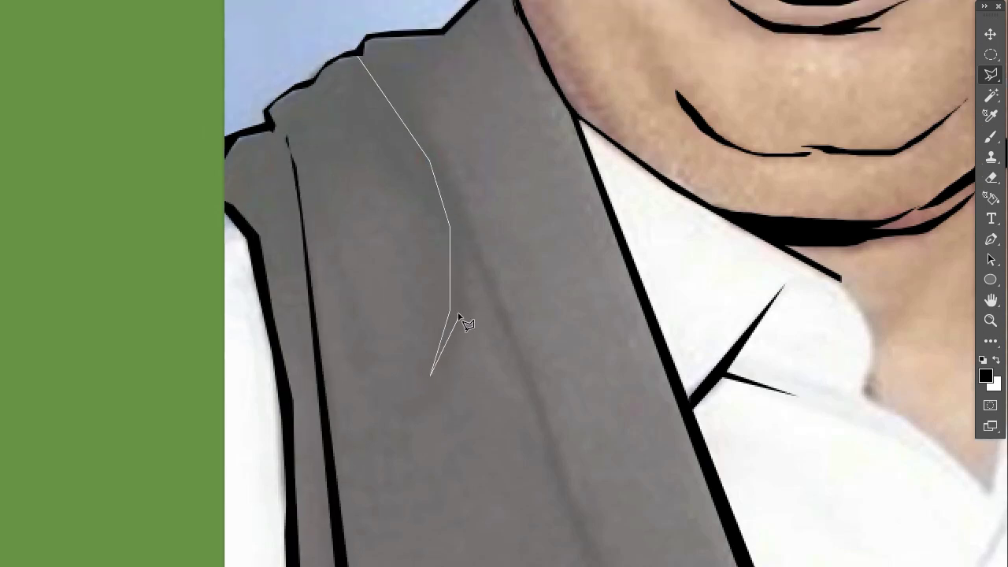
click(459, 218)
click(591, 565)
click(604, 566)
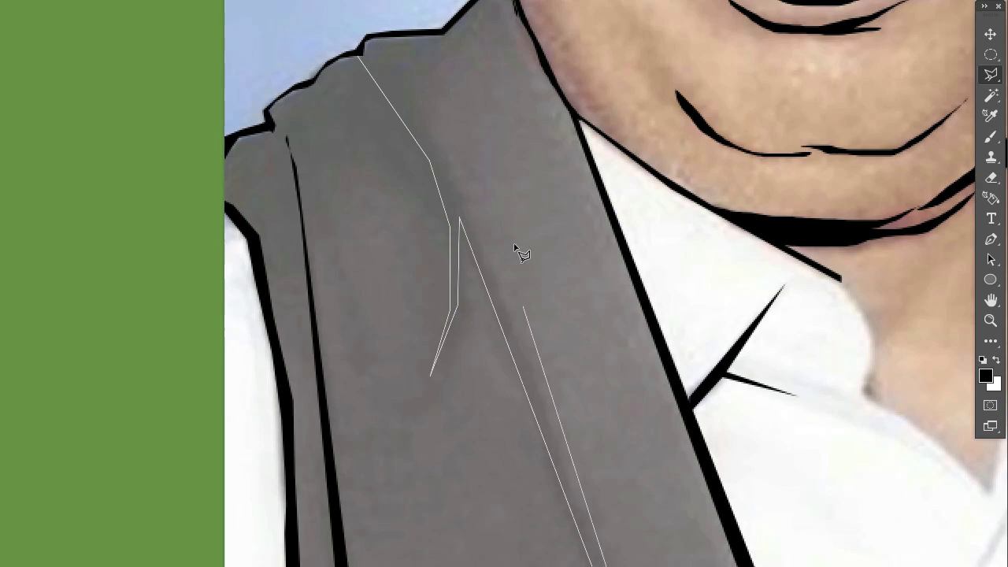
click(358, 57)
key(alt+BackSpace)
key(ctrl+d)
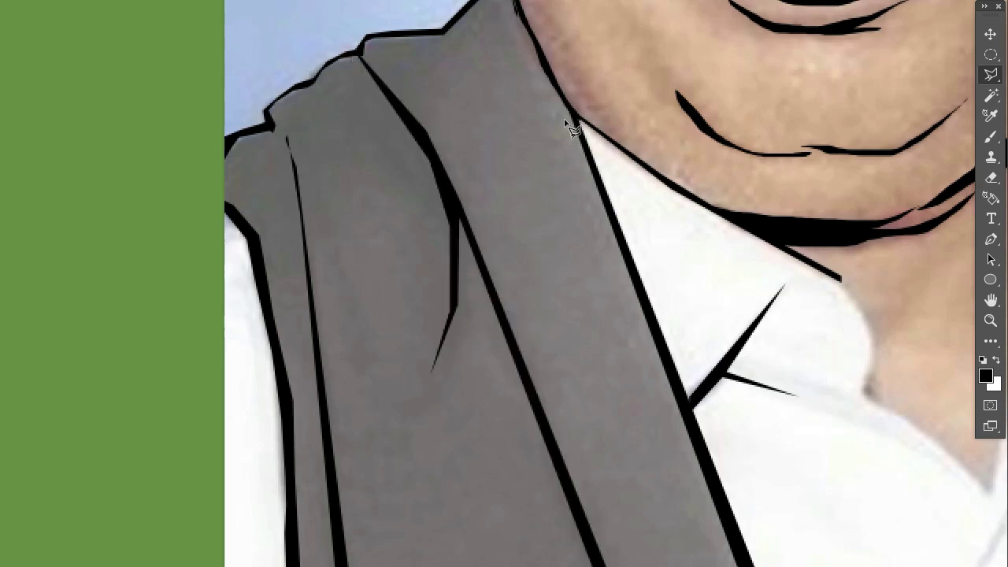
Step: Add a short black fold wedge near the top of the shoulder
click(312, 88)
click(379, 230)
click(314, 86)
key(alt+BackSpace)
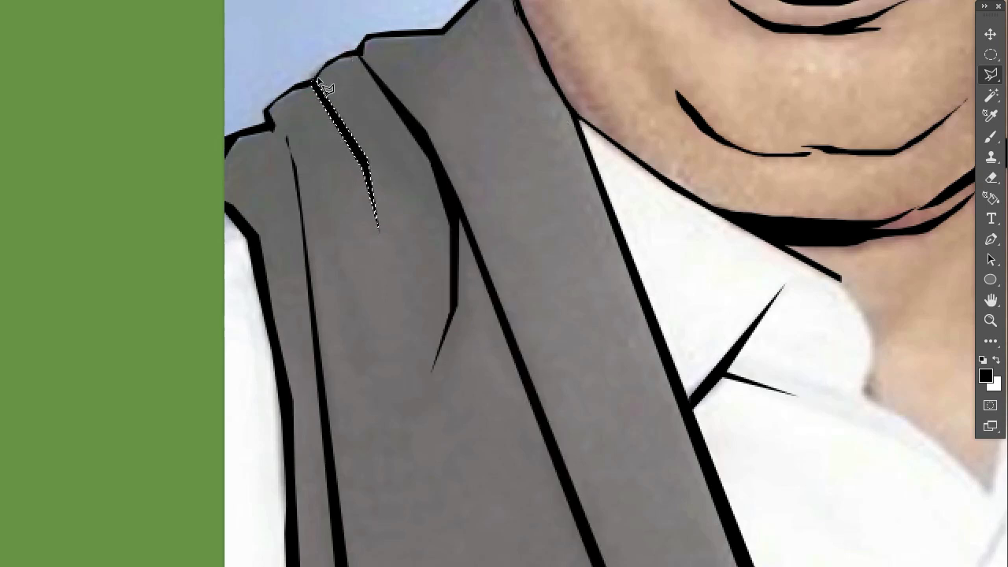
key(ctrl+d)
Step: Add a black fold wedge on the shawl near the neck and zoom out to review
click(437, 36)
click(478, 74)
click(508, 161)
click(451, 42)
key(alt+BackSpace)
key(ctrl+d)
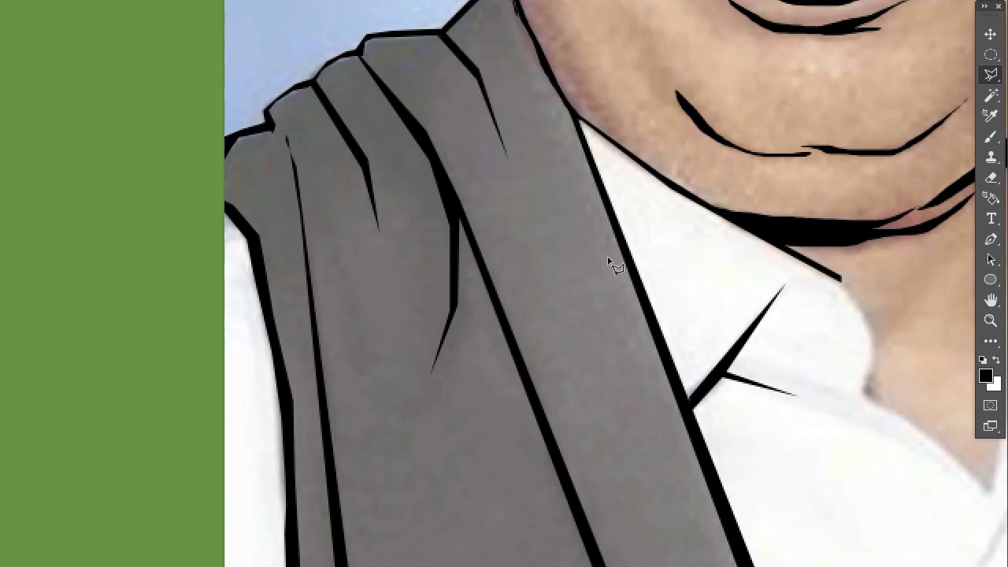
key(ctrl+minus)
scroll(768, 271, up, 2)
Step: Ink the neck edge below the collar tip in black
scroll(817, 367, up, 2)
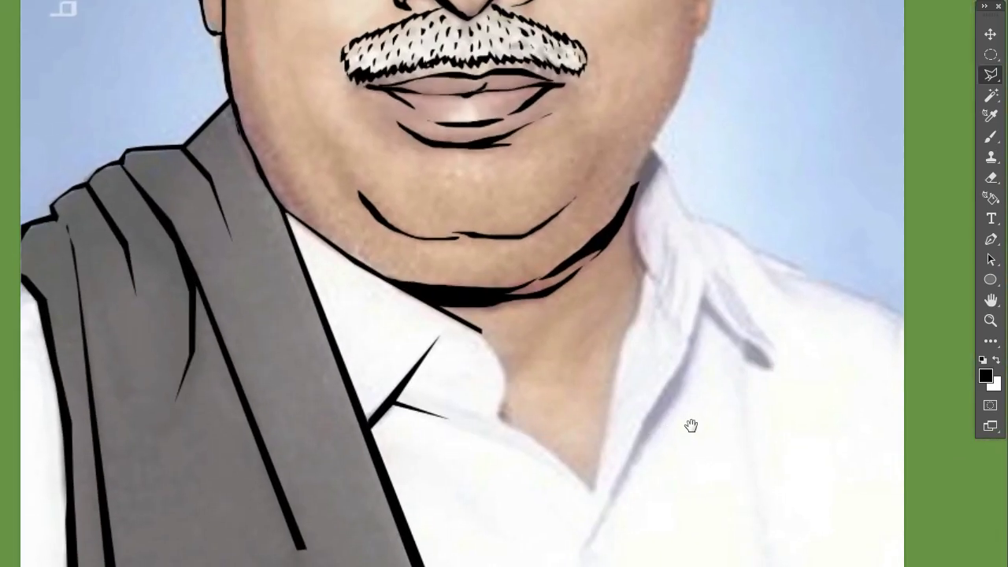
scroll(691, 423, up, 2)
scroll(593, 344, up, 2)
mouse_move(400, 186)
mouse_down()
mouse_move(508, 408)
mouse_move(630, 517)
mouse_move(533, 407)
mouse_move(459, 367)
mouse_move(450, 249)
mouse_move(405, 187)
mouse_up()
key(alt+BackSpace)
Step: Trace the neck and right collar edge and fill it with black
scroll(614, 197, up, 3)
mouse_move(718, 87)
mouse_down()
mouse_move(698, 161)
mouse_move(731, 232)
mouse_move(679, 366)
mouse_up()
scroll(682, 394, down, 3)
scroll(689, 339, down, 1)
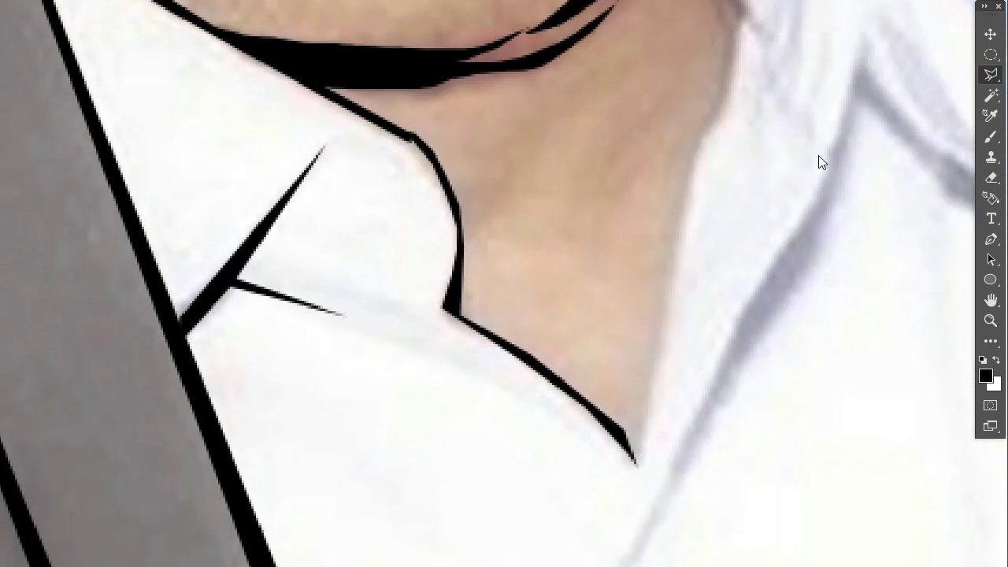
scroll(798, 157, down, 2)
scroll(749, 113, up, 2)
mouse_move(612, 68)
mouse_down()
mouse_move(585, 146)
mouse_move(596, 218)
mouse_move(576, 261)
mouse_move(594, 328)
mouse_up()
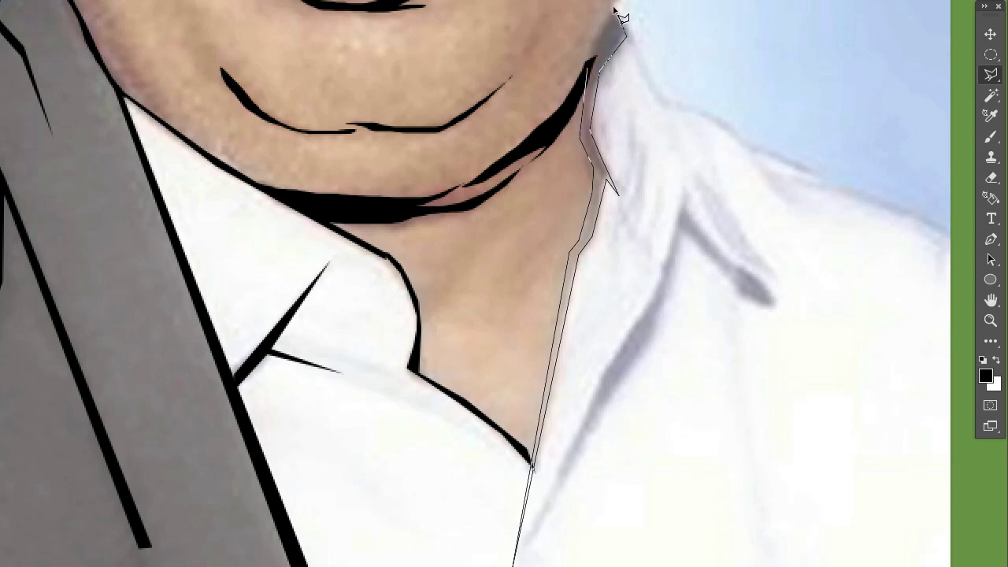
key(Escape)
key(alt+BackSpace)
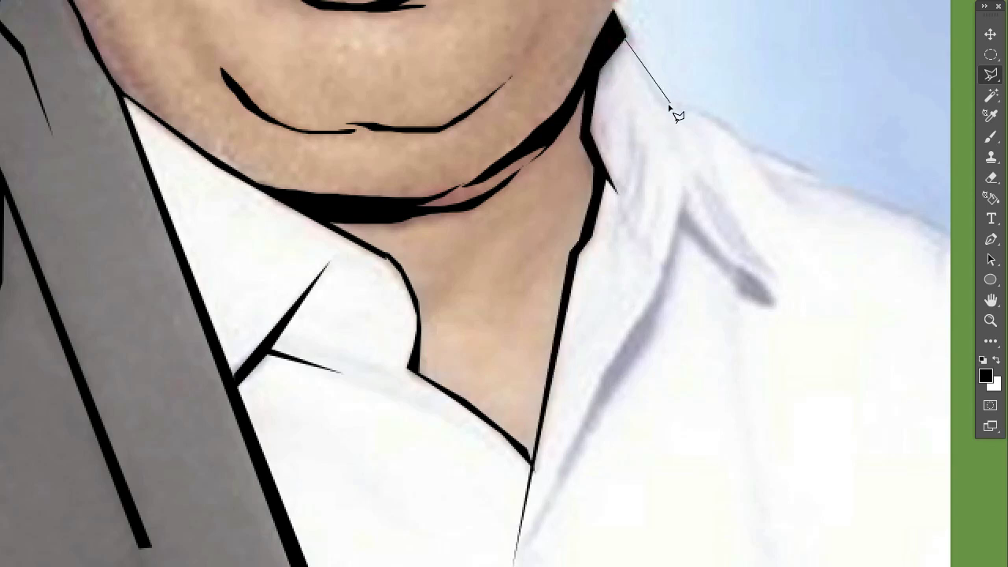
Step: Fill a black outline along the shirt's shoulder edge to the image edge
click(660, 100)
click(747, 141)
click(952, 231)
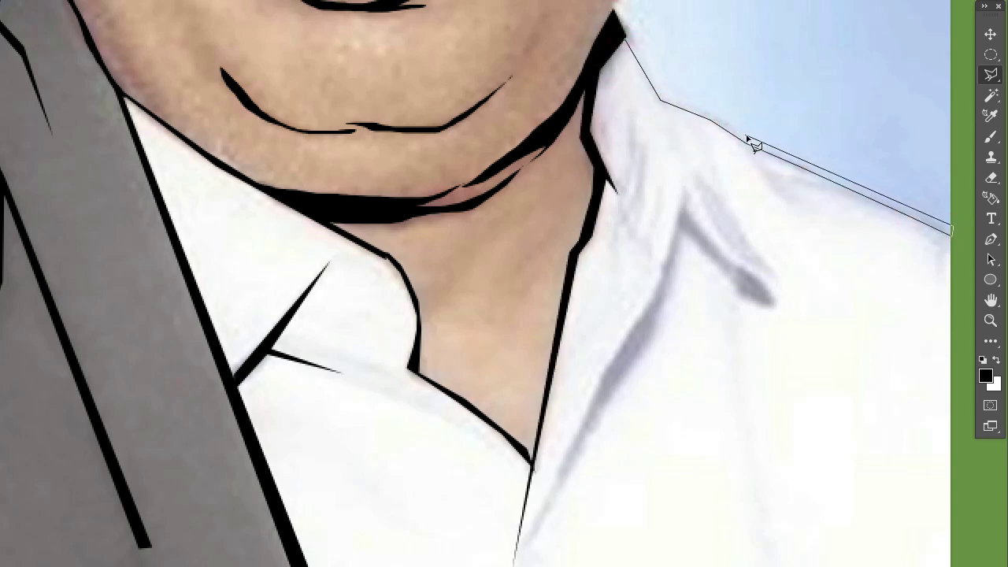
click(623, 36)
key(alt+BackSpace)
Step: Add a black crease line down the collar
click(666, 103)
click(747, 243)
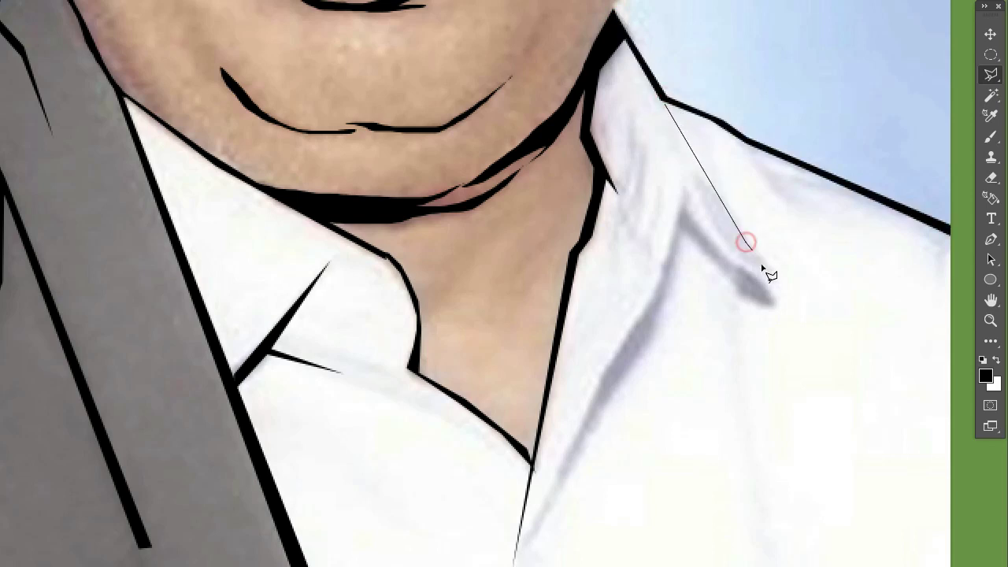
click(784, 304)
click(670, 110)
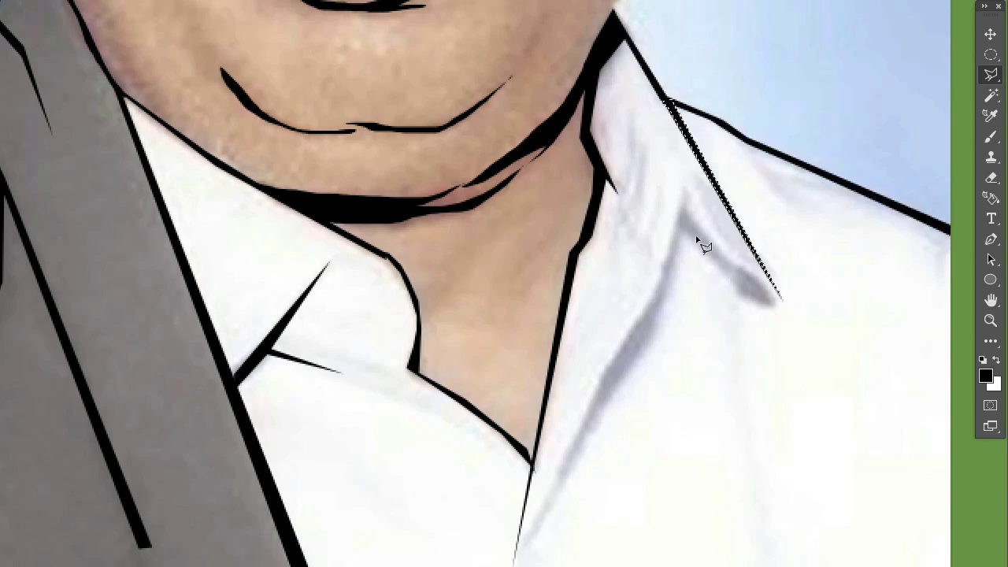
key(alt+BackSpace)
Step: Outline the collar's lower edge down to the placket in black
click(682, 195)
click(654, 302)
click(611, 369)
click(517, 553)
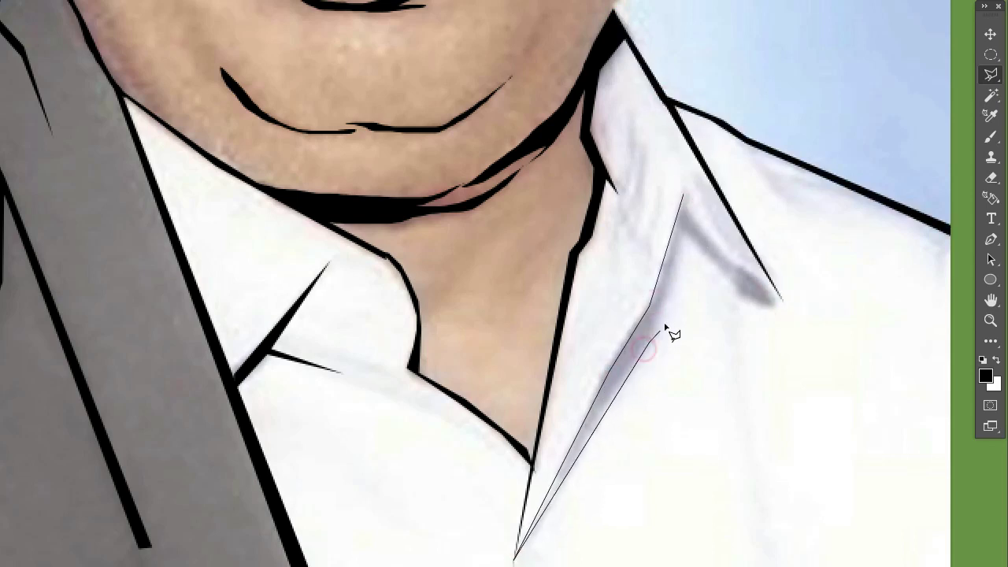
click(671, 312)
click(686, 229)
click(782, 308)
click(682, 195)
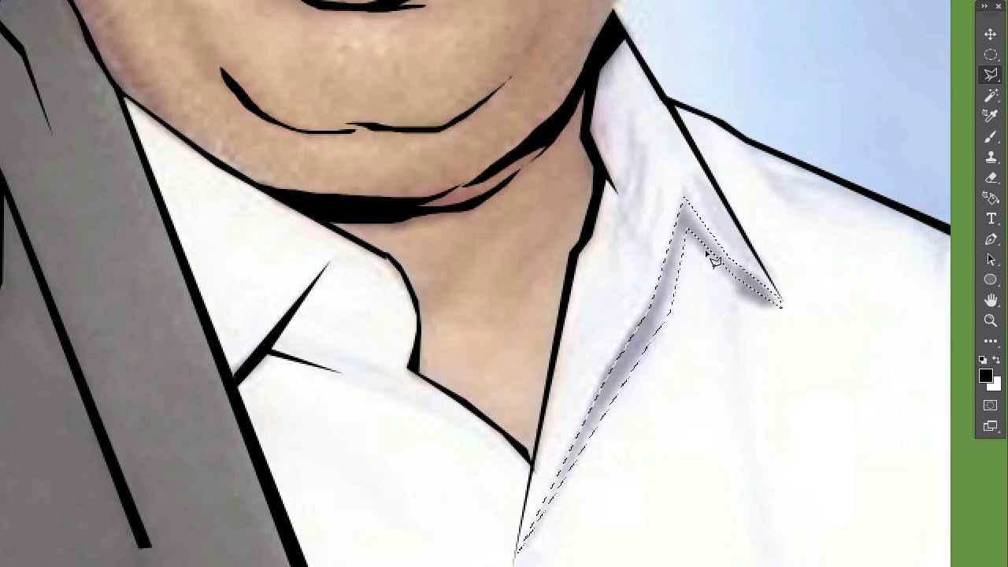
key(alt+BackSpace)
Step: Outline a thin line along the collar's inner edge
click(613, 187)
click(643, 260)
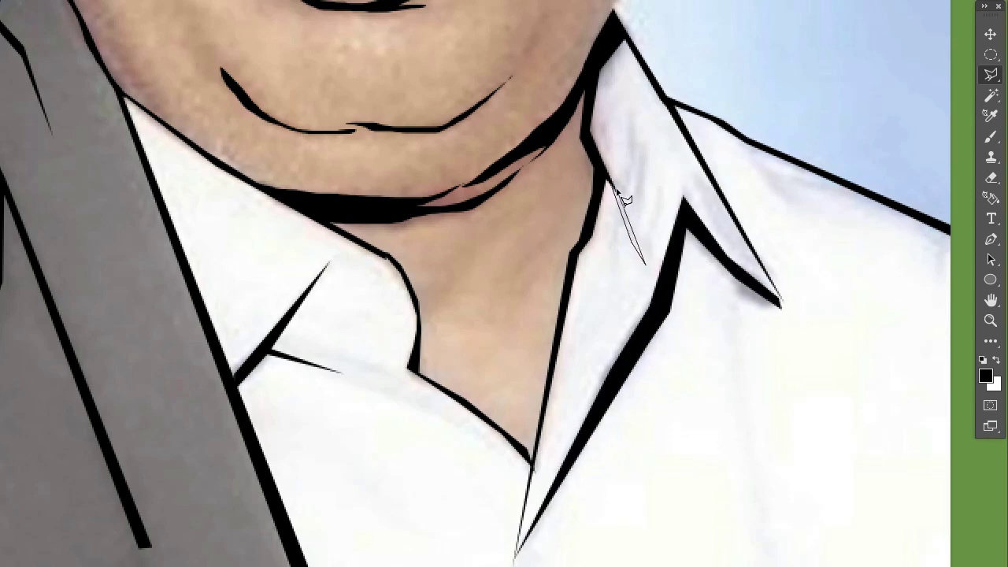
click(614, 189)
Step: Fill a black outline along the back edge of the ear
scroll(542, 423, down, 3)
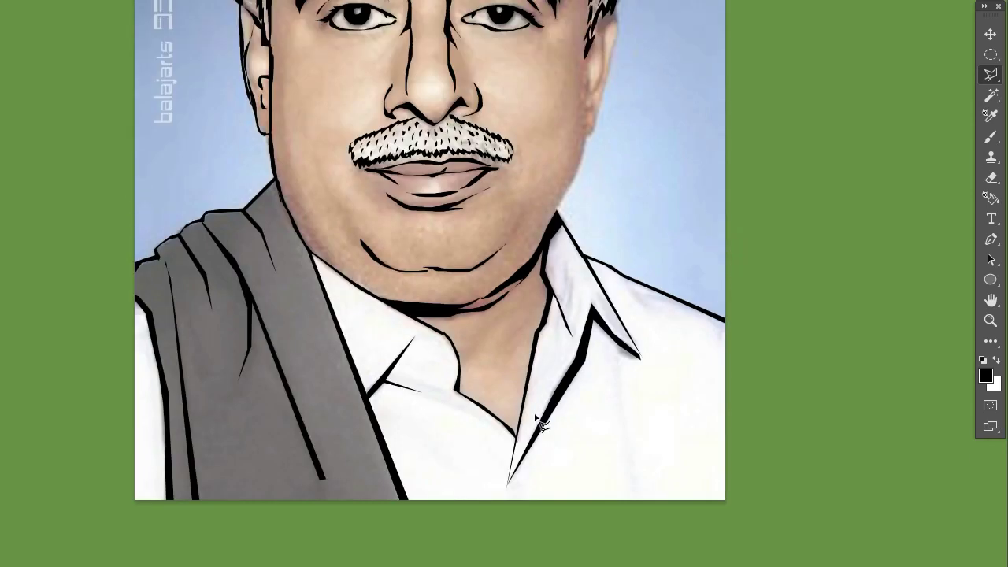
click(504, 506)
scroll(551, 482, up, 2)
scroll(656, 220, up, 1)
scroll(623, 126, up, 3)
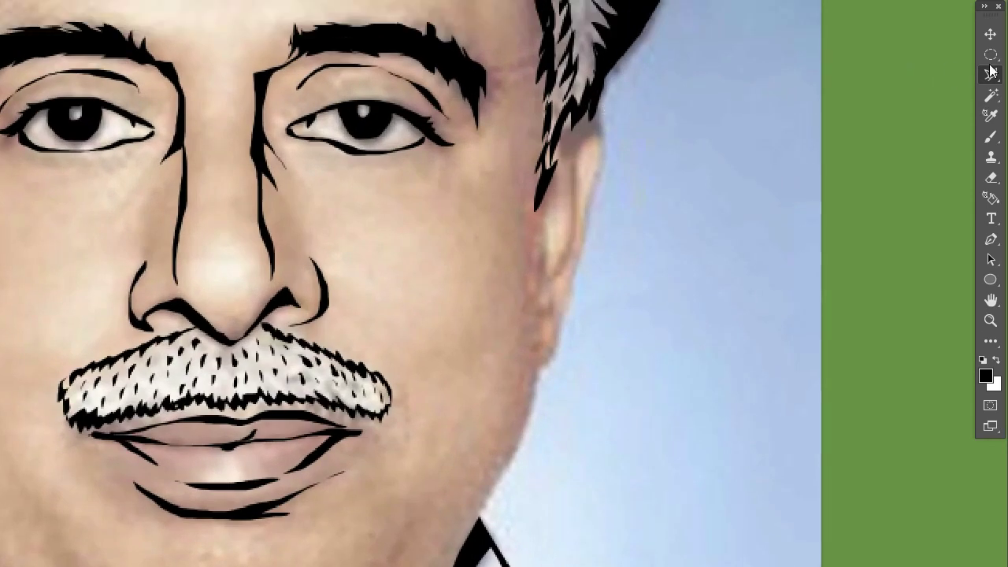
scroll(628, 133, up, 1)
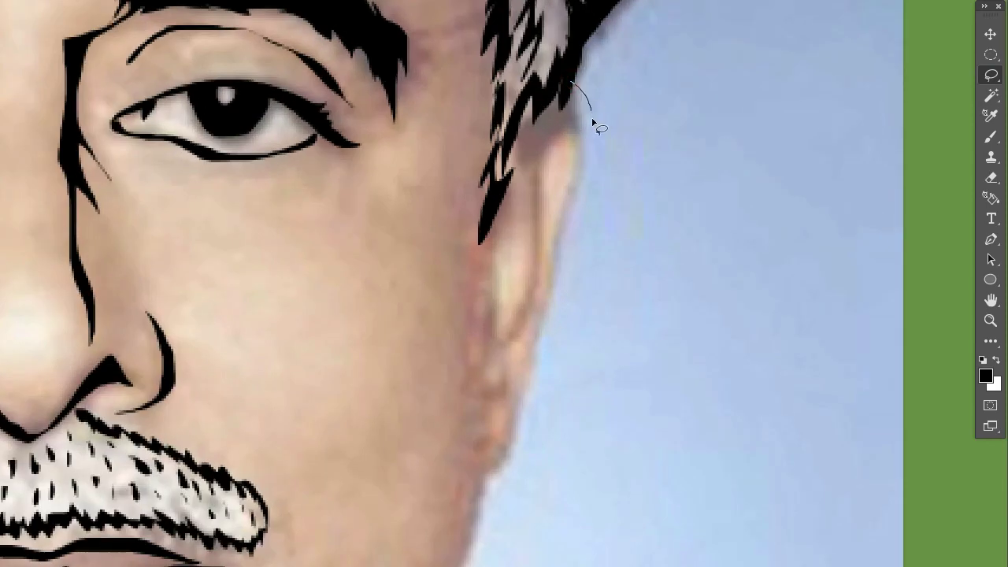
drag(581, 140, 575, 85)
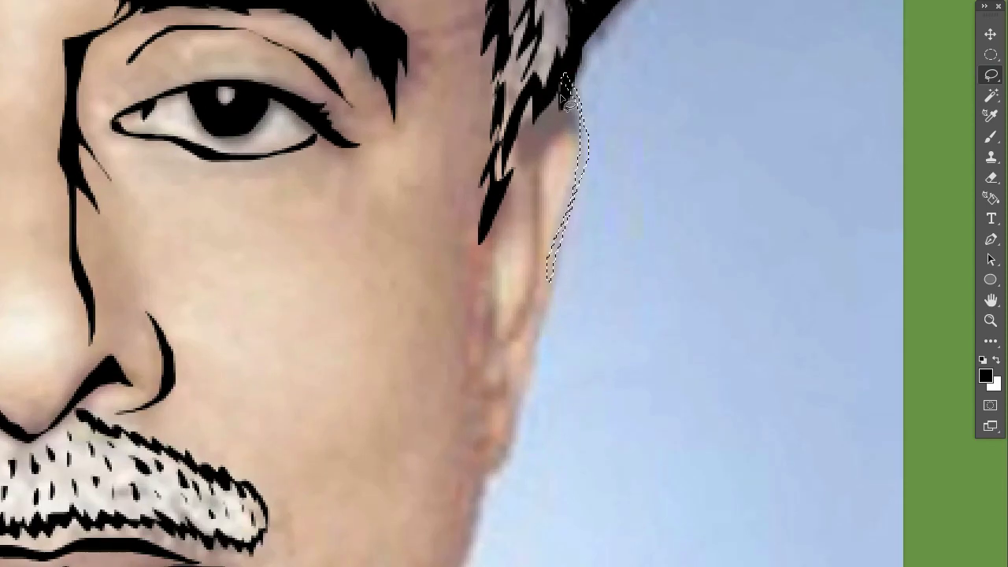
key(alt+BackSpace)
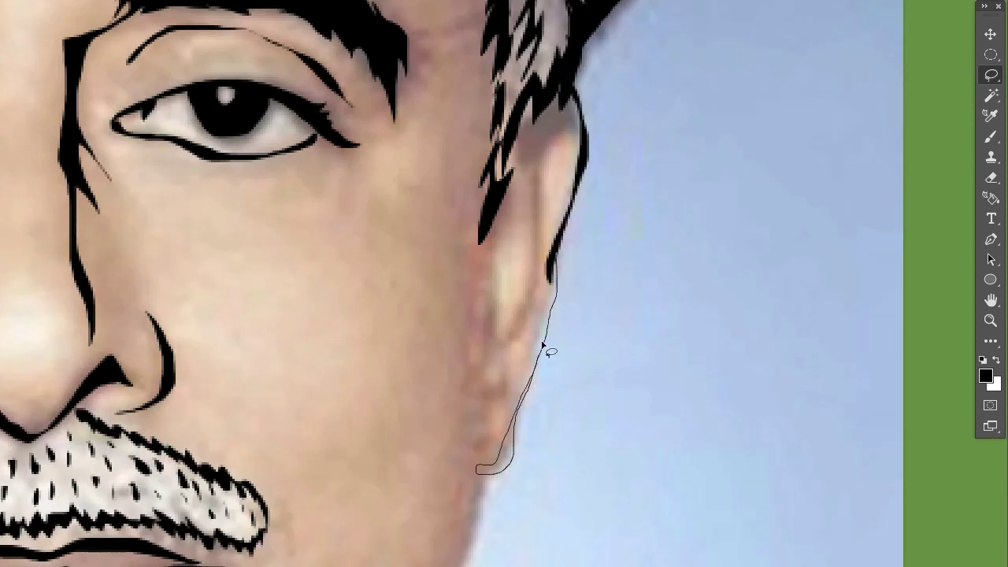
Step: Fill black loops from the ear down the jaw and around the inner ear stroke
mouse_move(544, 347)
mouse_down()
mouse_move(558, 259)
mouse_move(509, 456)
mouse_up()
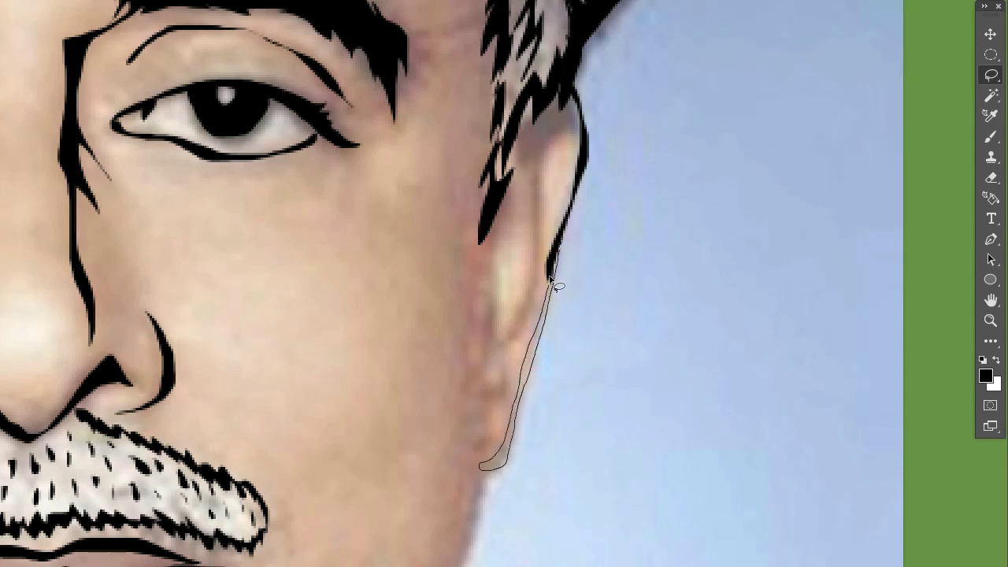
key(alt+BackSpace)
drag(543, 146, 525, 308)
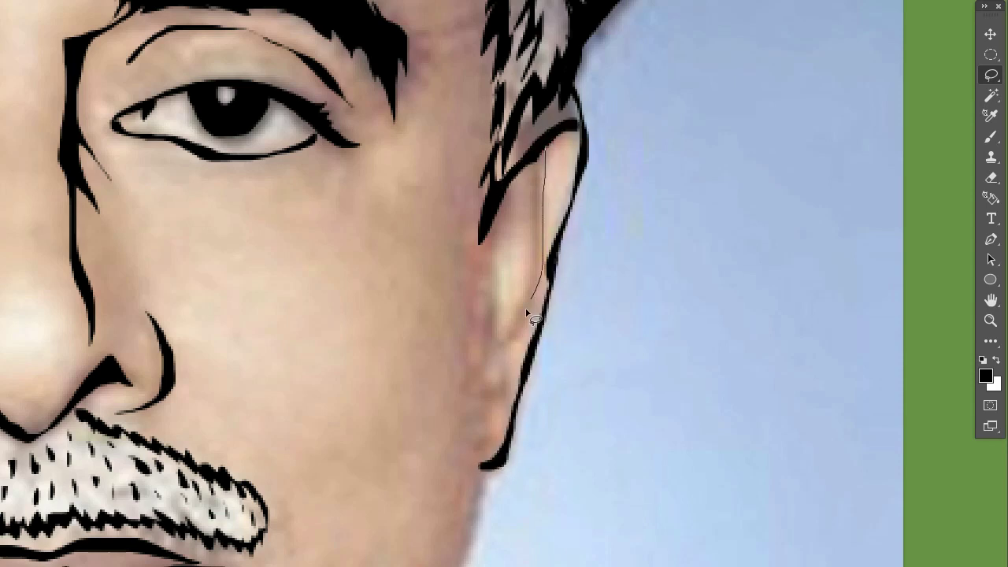
drag(538, 218, 543, 150)
key(alt+BackSpace)
Step: Fill the small ear strokes with black
mouse_move(496, 228)
mouse_down()
mouse_move(501, 380)
mouse_move(489, 390)
mouse_up()
key(alt+BackSpace)
key(alt+BackSpace)
scroll(482, 79, down, 2)
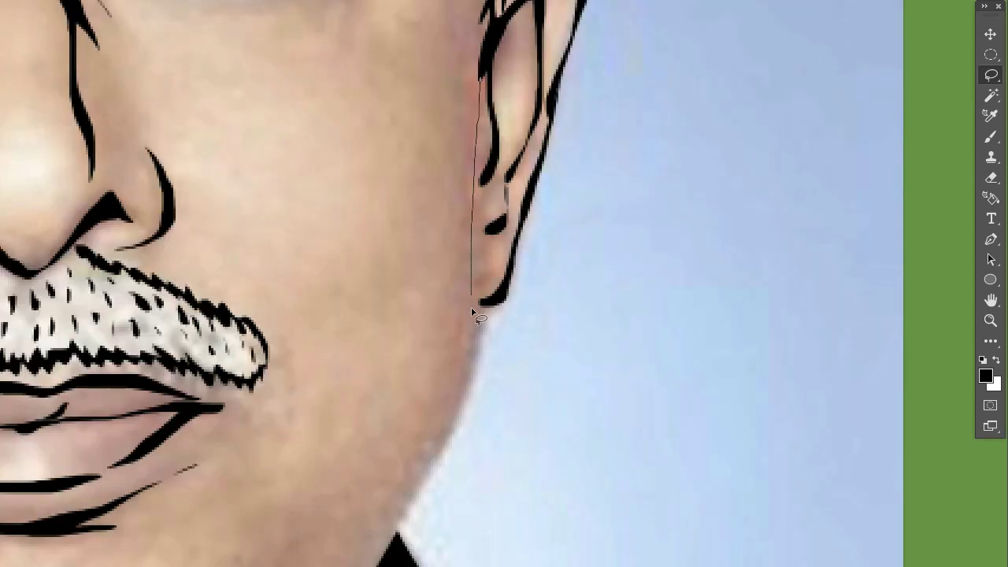
drag(482, 141, 481, 86)
key(alt+BackSpace)
key(alt+BackSpace)
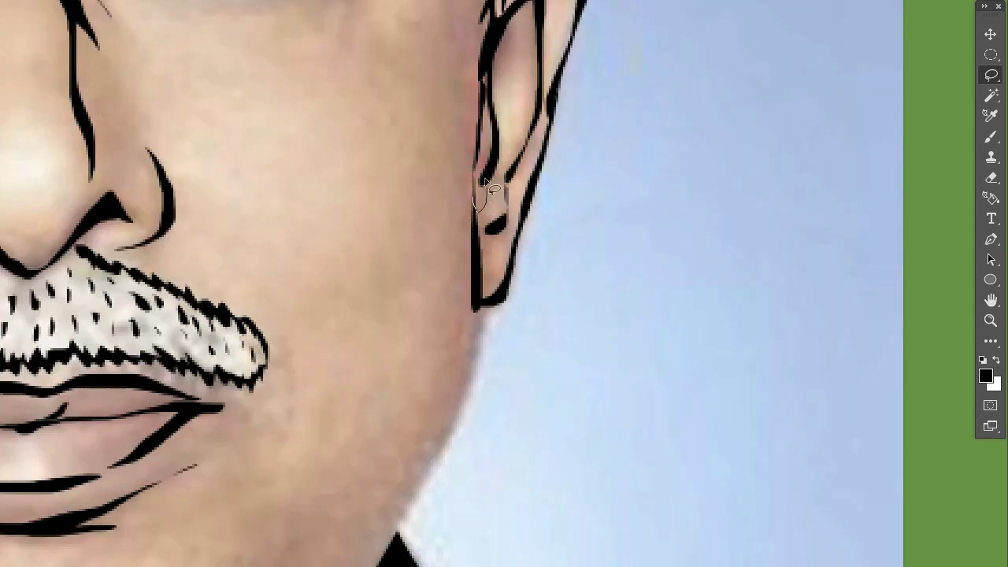
Step: Trace an outline from the ear down the jaw and fill it with black
scroll(479, 111, down, 3)
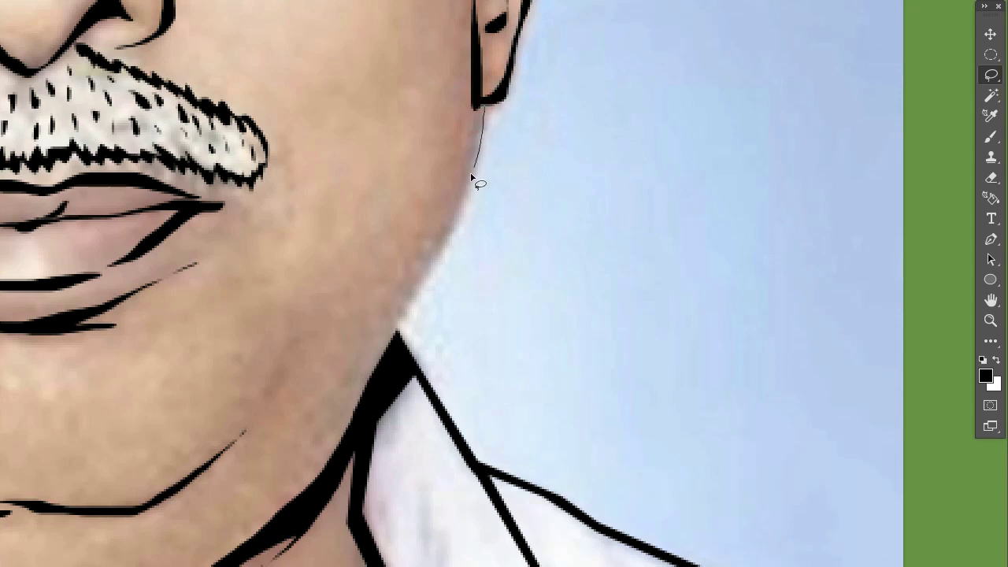
drag(405, 332, 491, 149)
mouse_move(482, 109)
mouse_down()
mouse_move(443, 241)
mouse_move(455, 194)
mouse_move(462, 203)
mouse_up()
click(562, 166)
drag(487, 144, 481, 114)
key(alt+BackSpace)
scroll(504, 284, down, 2)
Step: Hide the colours to show only the line art, zoom on the nose, and switch to Smudge
key(ctrl+0)
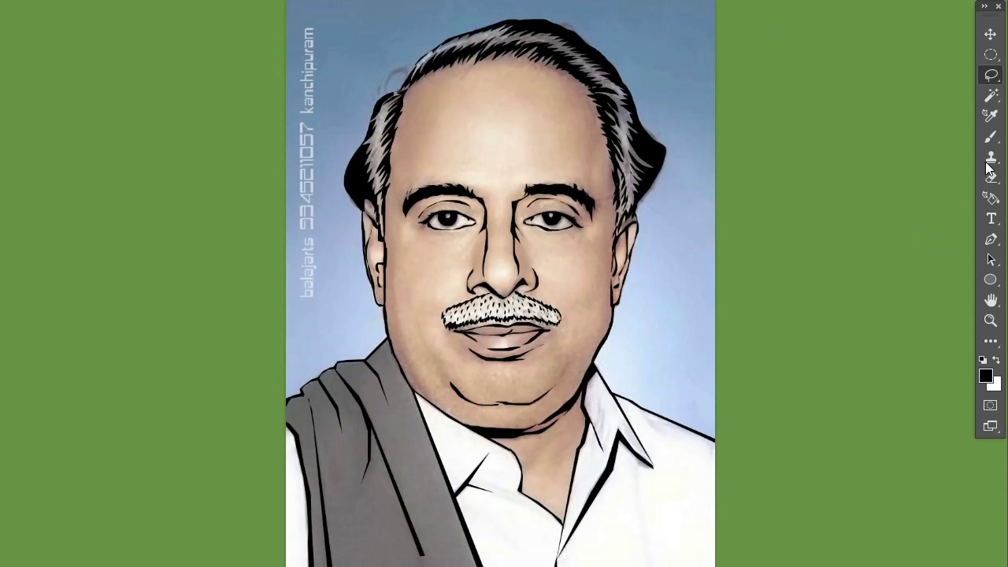
key(ctrl+comma)
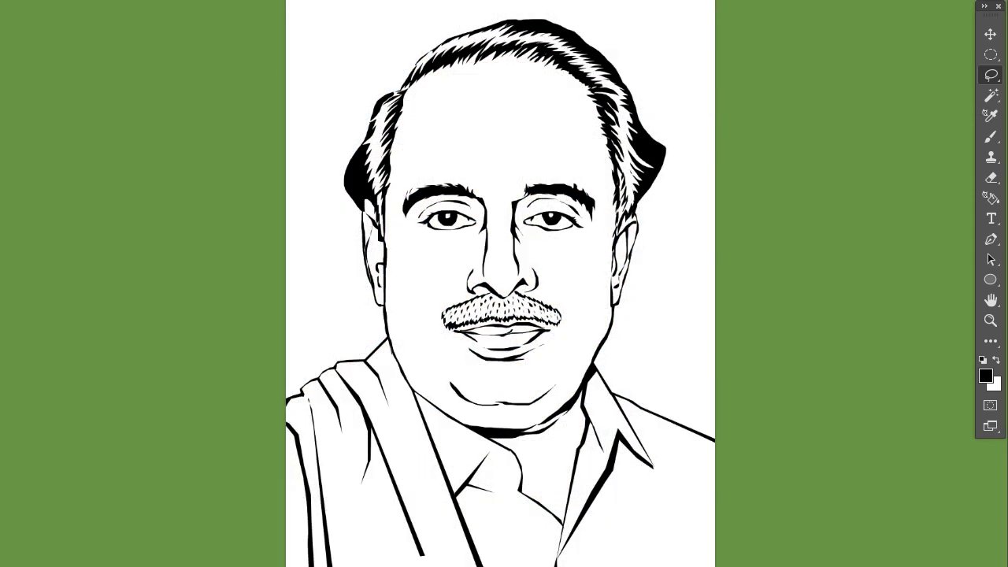
key(ctrl+plus)
key(ctrl+plus)
key(ctrl+plus)
click(991, 343)
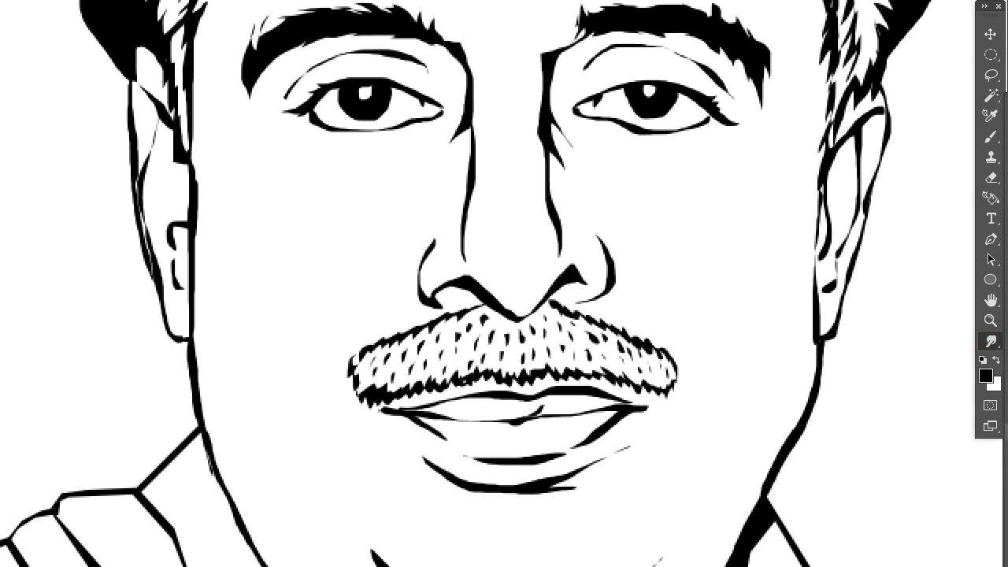
right_click(641, 252)
key(Escape)
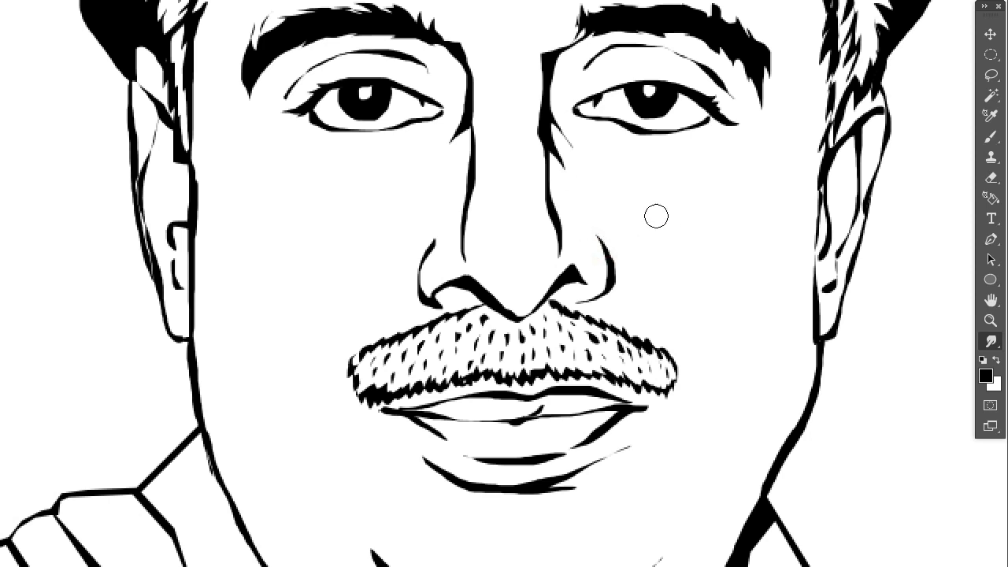
Step: Taper the nostril line tops and the upper nose line ends
drag(597, 240, 576, 229)
drag(435, 240, 467, 234)
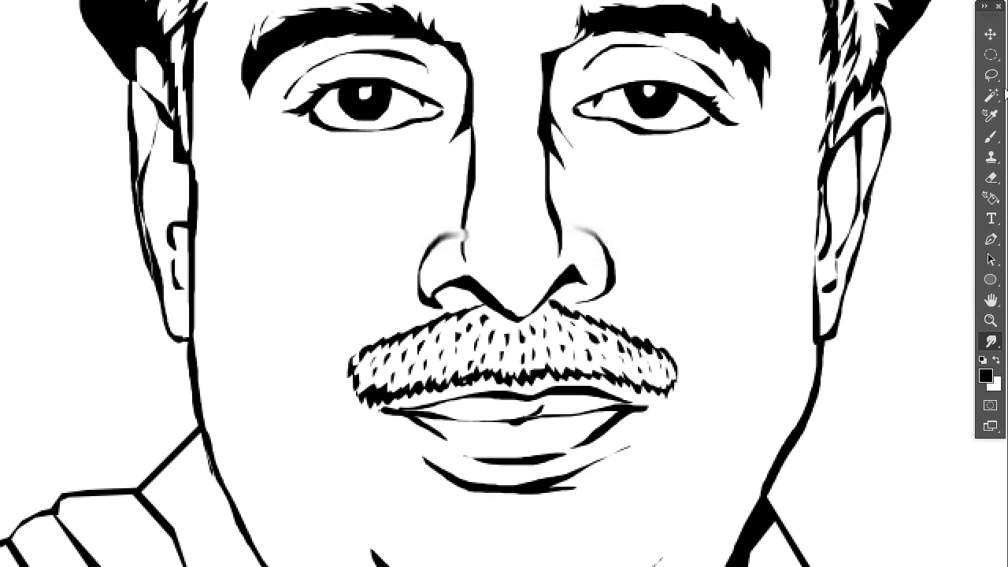
key(ctrl+z)
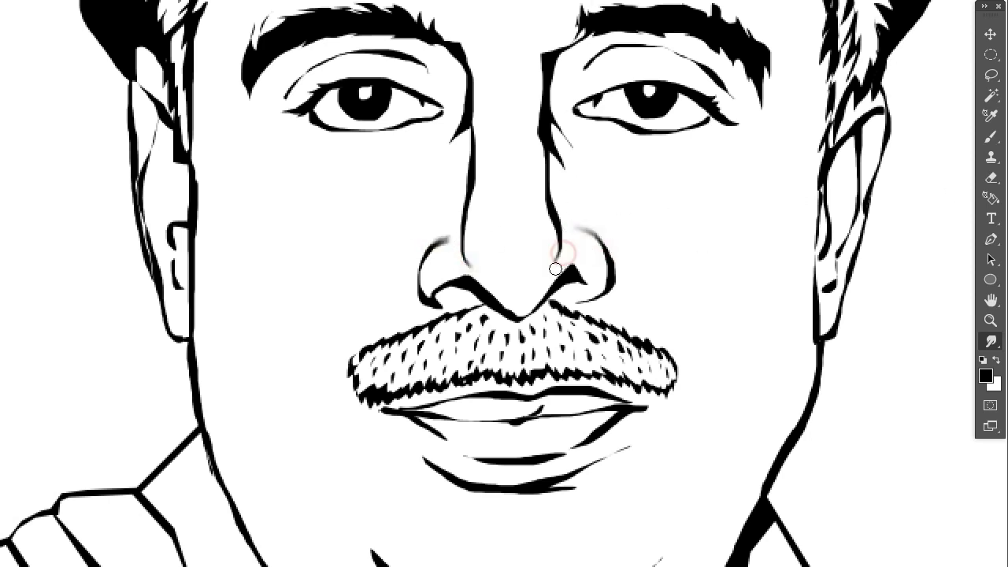
scroll(578, 292, up, 1)
scroll(578, 293, up, 1)
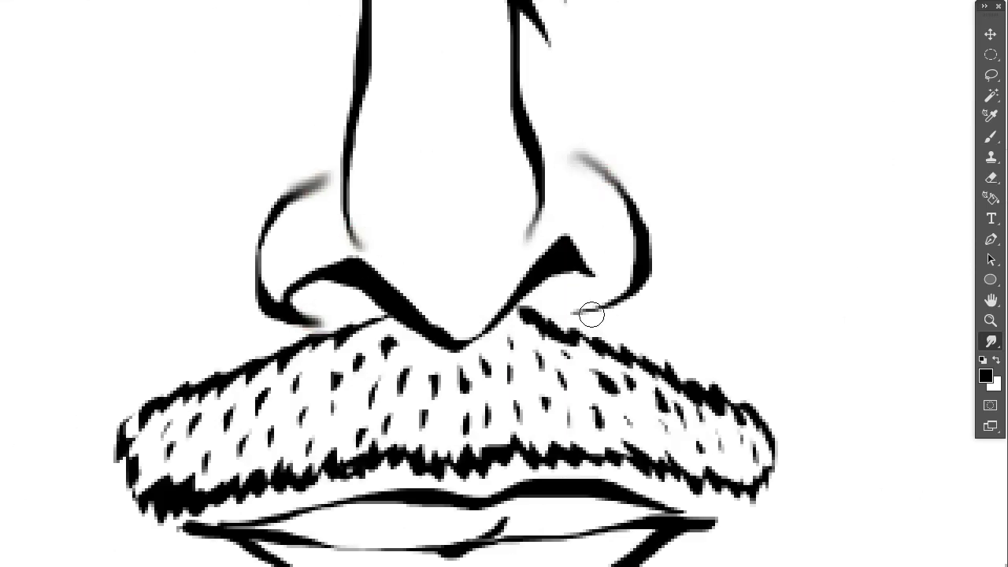
scroll(589, 310, up, 3)
drag(545, 156, 599, 211)
drag(347, 110, 271, 181)
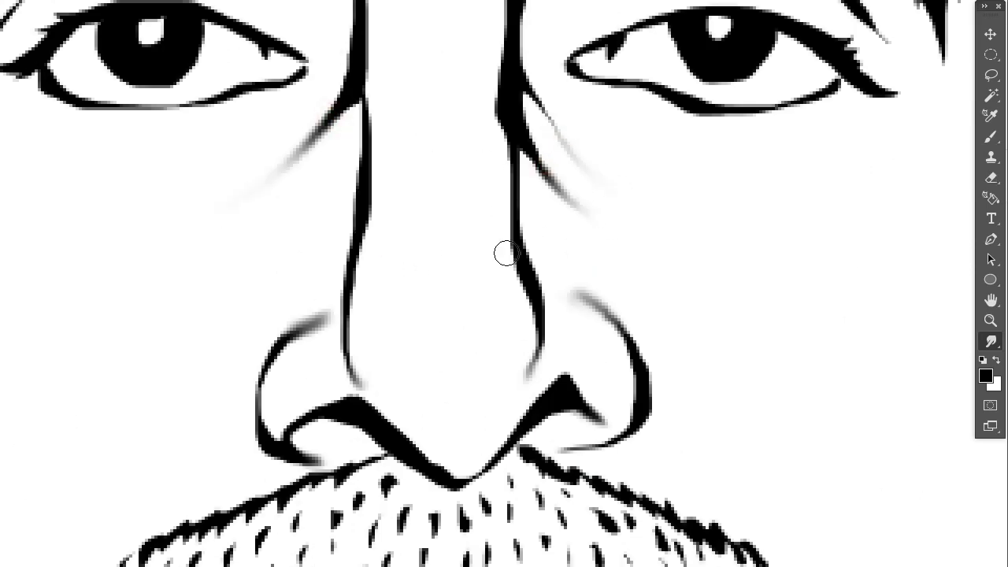
Step: Soften the eye corners, creases, lower lids, iris edges and inner brow ends
scroll(519, 228, up, 3)
scroll(615, 138, down, 1)
drag(798, 209, 822, 215)
drag(311, 130, 355, 177)
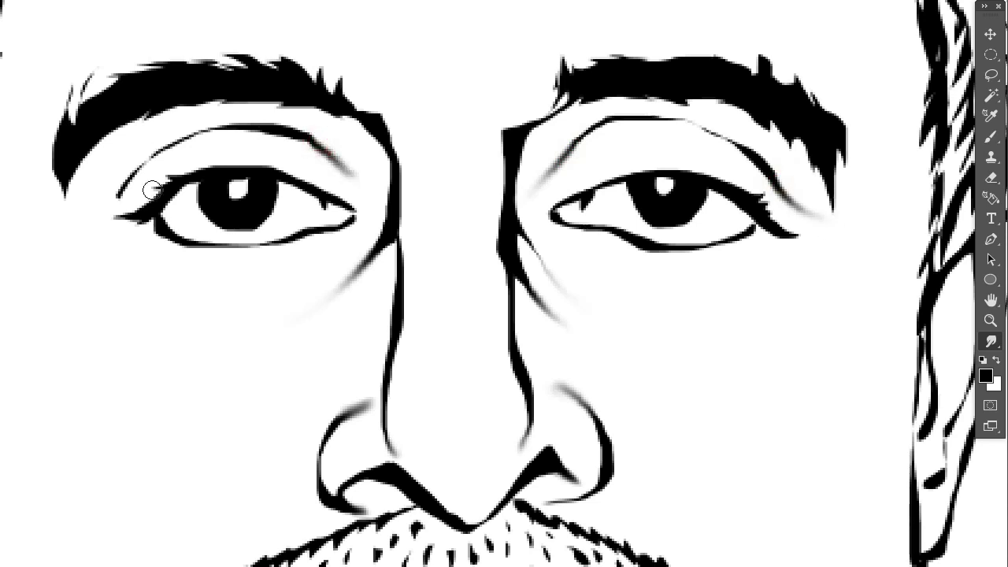
drag(126, 187, 78, 206)
drag(461, 120, 516, 135)
drag(374, 118, 390, 93)
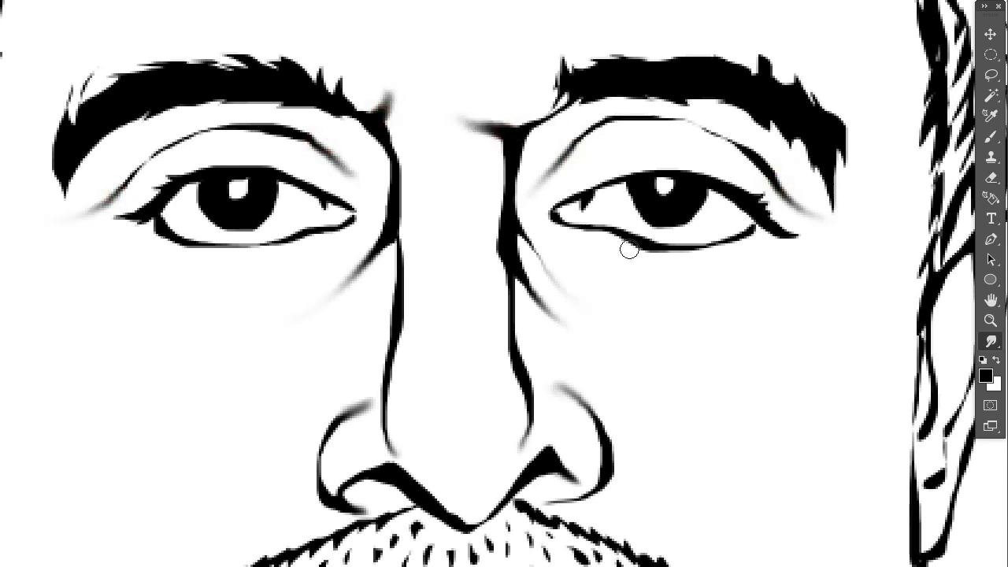
drag(629, 249, 744, 235)
drag(185, 245, 252, 244)
mouse_move(639, 204)
mouse_down()
mouse_move(690, 203)
mouse_move(637, 198)
mouse_up()
mouse_move(270, 190)
mouse_down()
mouse_move(207, 198)
mouse_move(213, 208)
mouse_up()
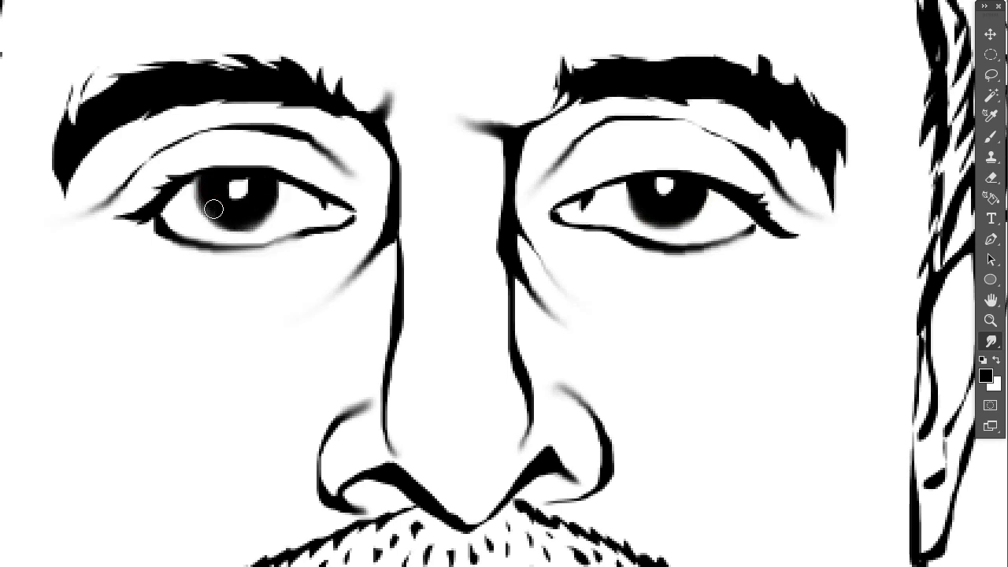
drag(653, 218, 703, 192)
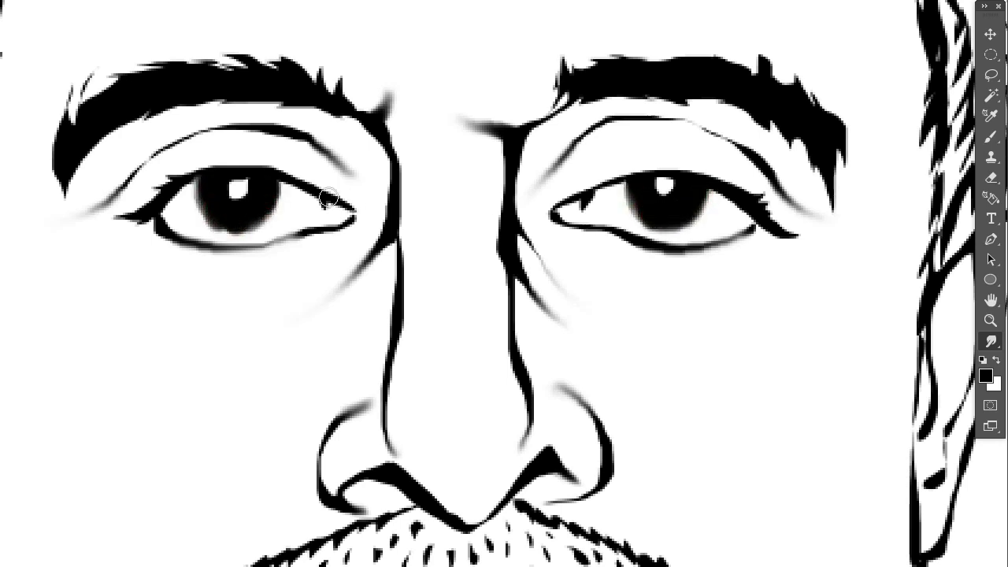
Step: Taper the ear's left outline and feather the hairline's lower edge into fur streaks
scroll(600, 247, down, 3)
scroll(345, 261, up, 2)
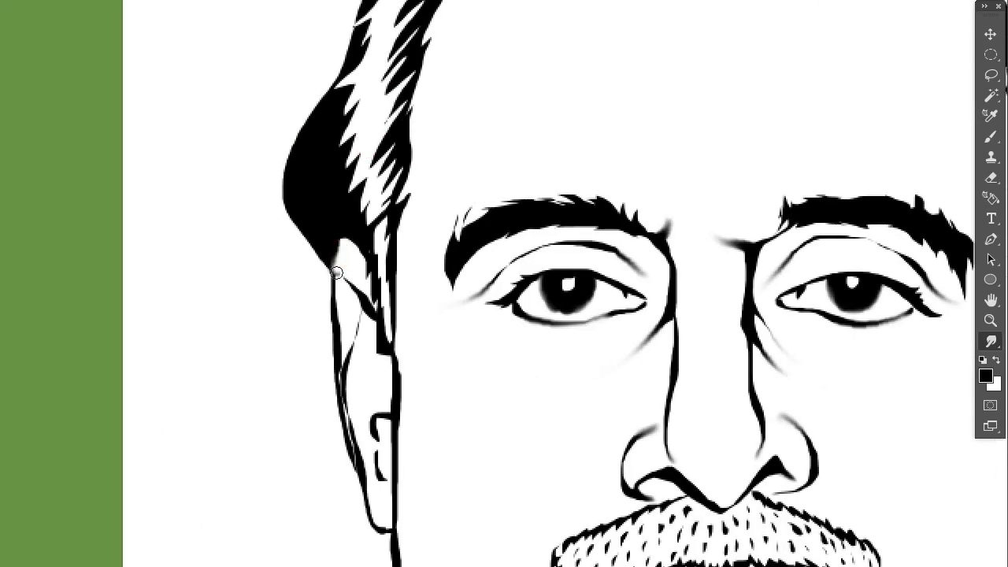
drag(339, 370, 359, 432)
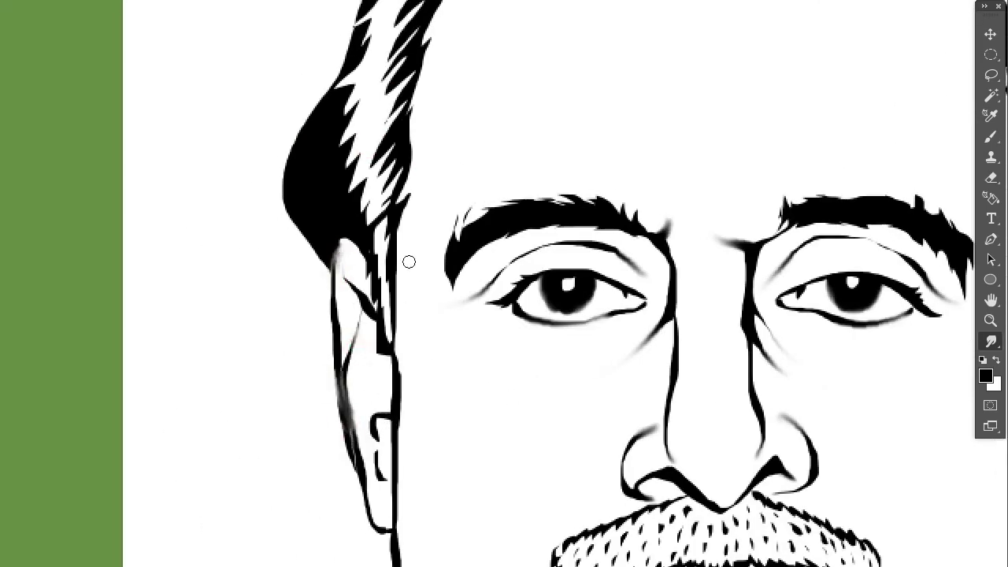
drag(489, 117, 472, 274)
scroll(448, 213, up, 2)
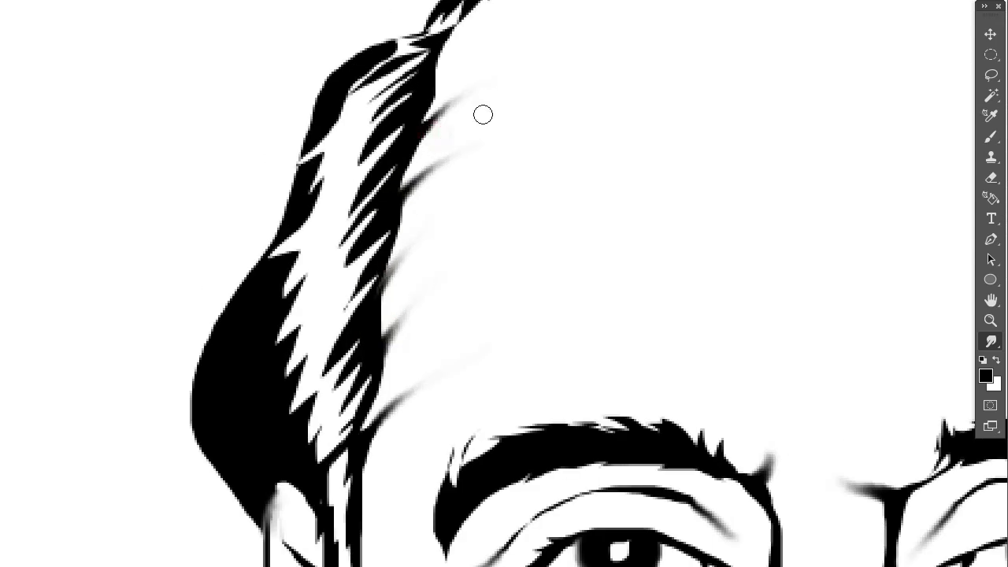
scroll(481, 113, up, 2)
mouse_move(495, 230)
mouse_down()
mouse_move(475, 202)
mouse_move(628, 155)
mouse_move(679, 168)
mouse_move(814, 102)
mouse_up()
scroll(812, 198, down, 2)
mouse_move(494, 175)
mouse_down()
mouse_move(527, 213)
mouse_move(748, 268)
mouse_up()
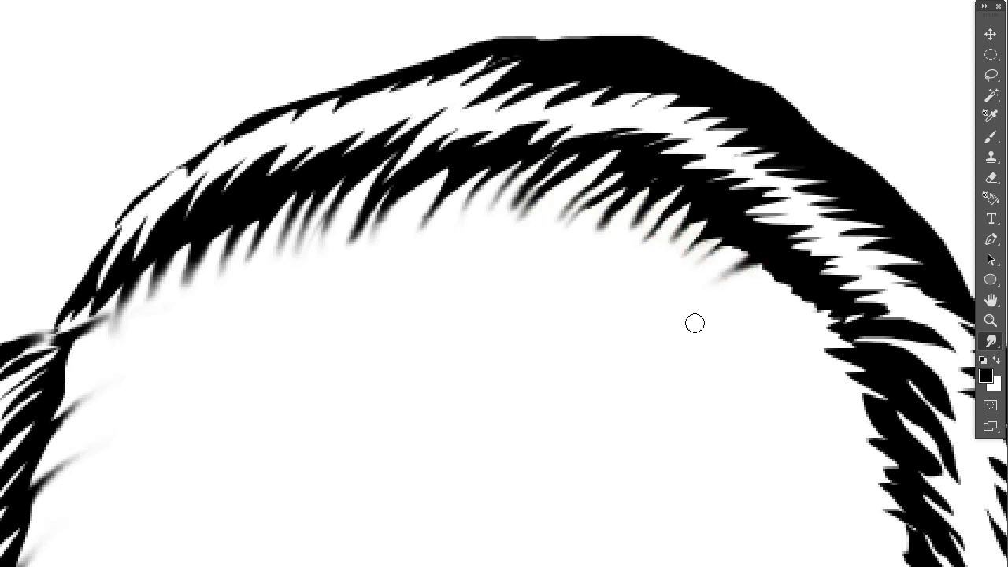
drag(408, 102, 465, 87)
Step: Add more fur streaks, feathering the hair edge down toward the eyebrows
scroll(505, 104, right, 5)
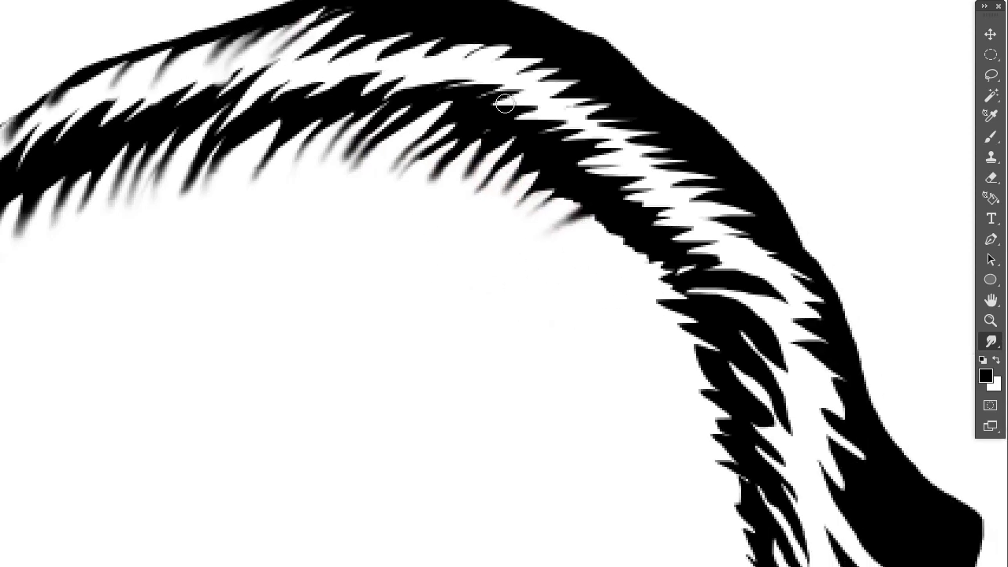
drag(592, 225, 655, 271)
scroll(526, 304, right, 5)
mouse_move(496, 206)
mouse_down()
mouse_move(533, 212)
mouse_move(544, 318)
mouse_up()
scroll(543, 318, down, 5)
mouse_move(524, 161)
mouse_down()
mouse_move(540, 152)
mouse_move(563, 341)
mouse_up()
scroll(562, 340, down, 5)
drag(551, 135, 552, 186)
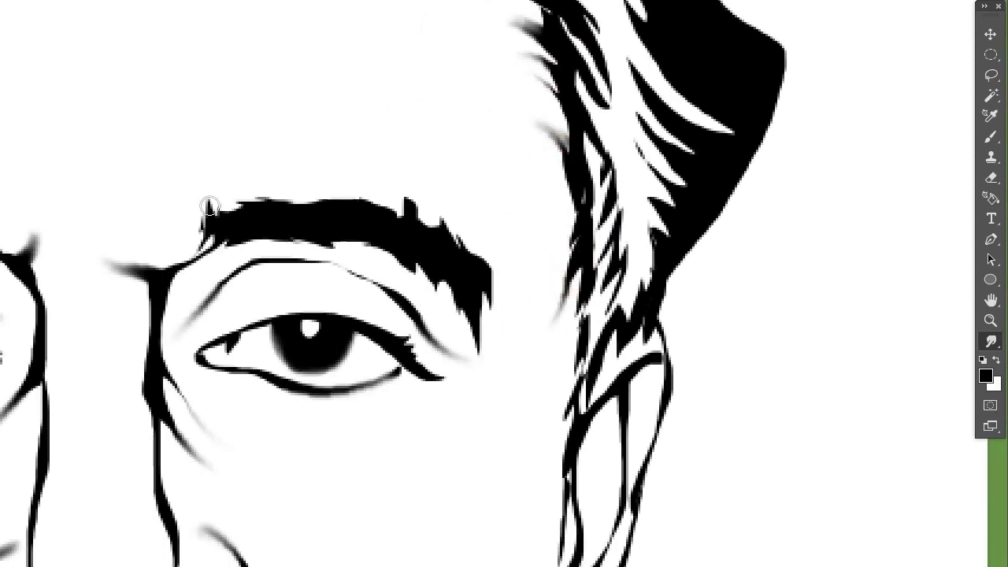
Step: Feather the eyebrow's upper edge and soften the eye corner and right upper eyelid
mouse_move(210, 206)
mouse_down()
mouse_move(410, 202)
mouse_move(447, 227)
mouse_up()
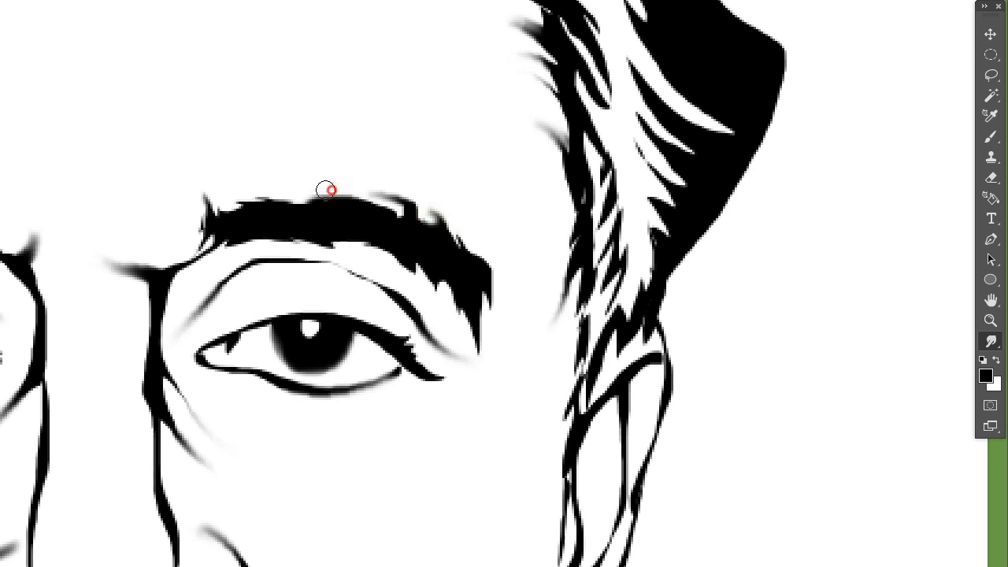
scroll(327, 189, down, 1)
drag(378, 187, 448, 207)
drag(174, 315, 170, 349)
scroll(748, 260, down, 5)
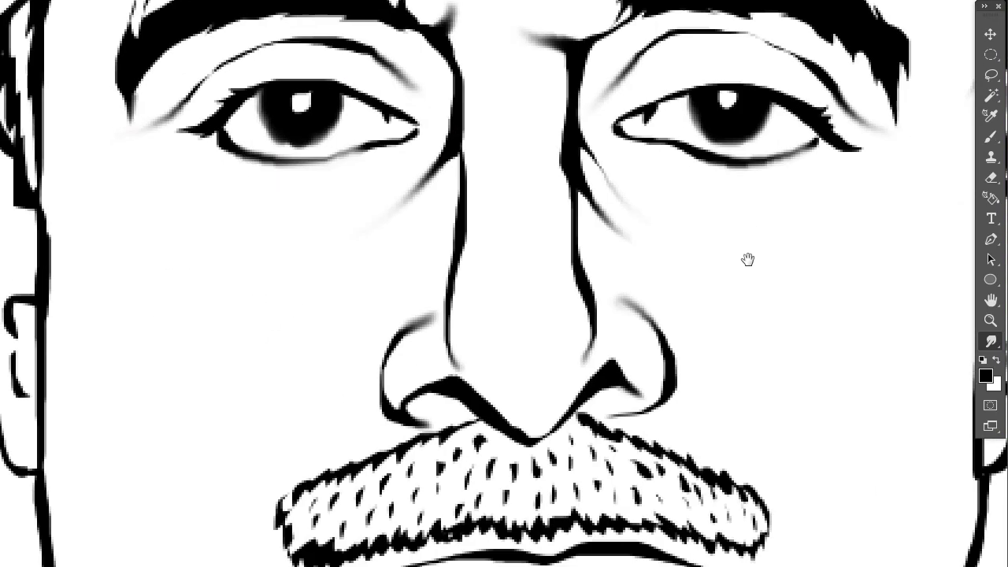
drag(711, 88, 687, 95)
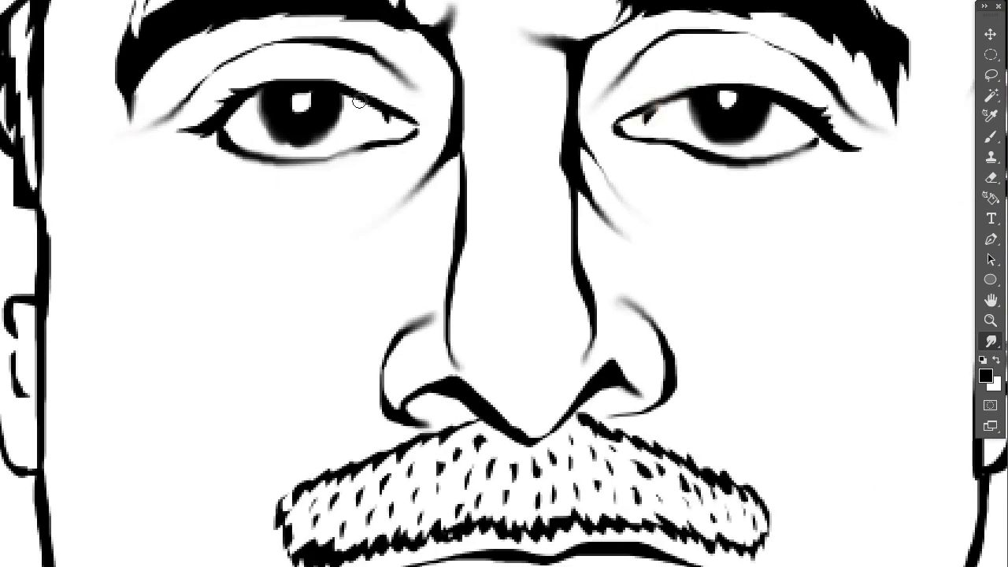
scroll(613, 276, down, 2)
scroll(659, 204, up, 1)
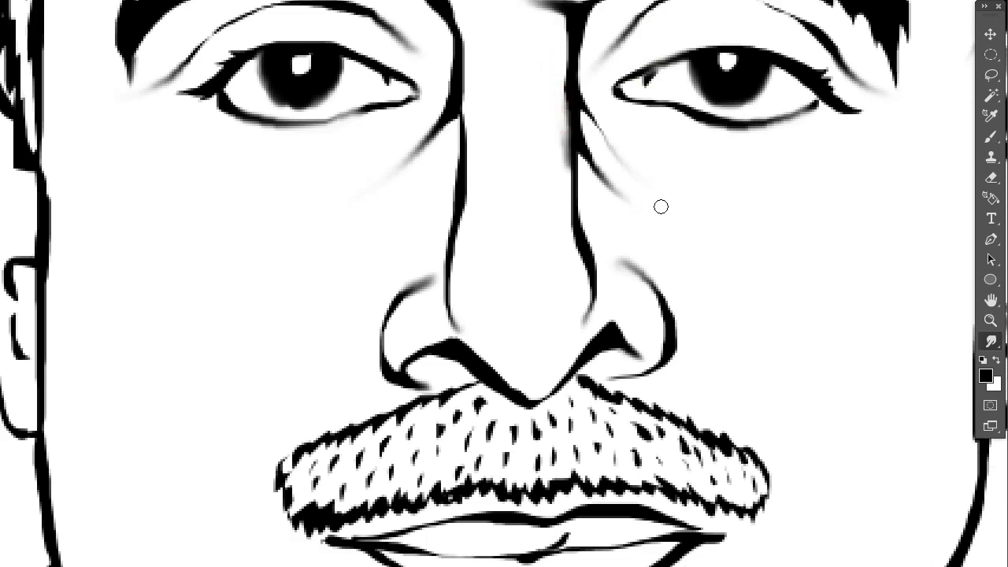
scroll(465, 156, up, 3)
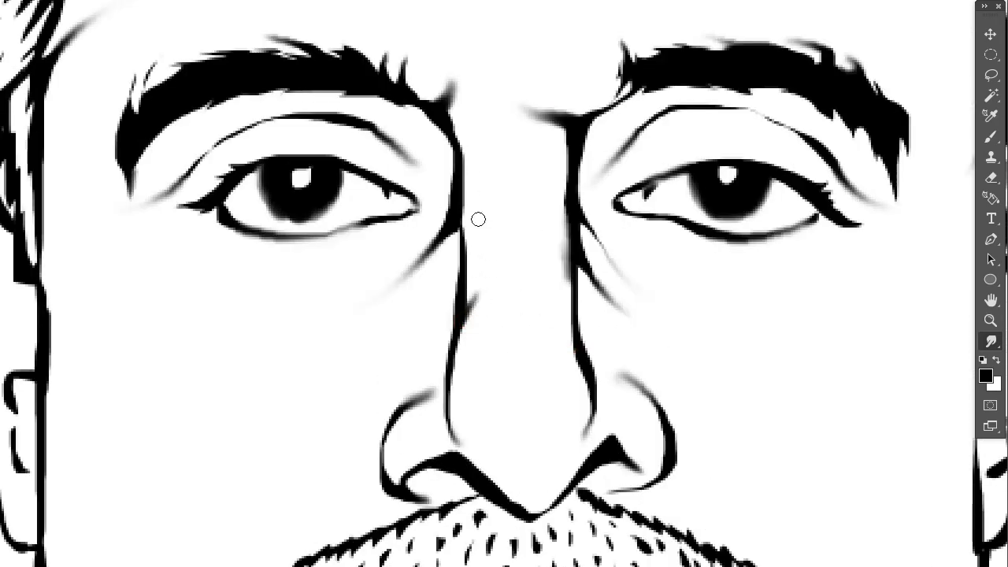
scroll(478, 219, down, 2)
scroll(496, 347, down, 5)
scroll(472, 362, down, 2)
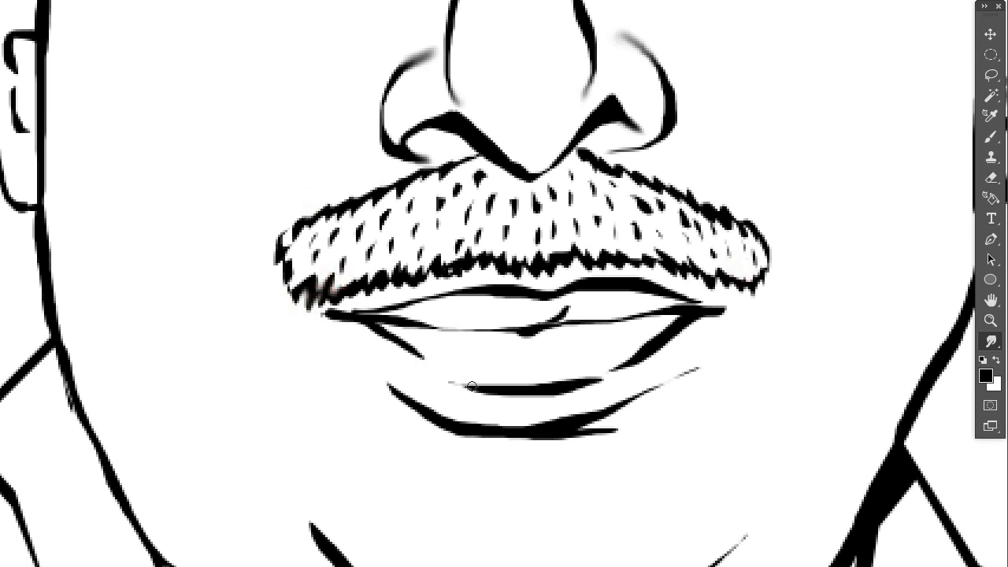
Step: Smudge the lower lip ends and mouth corner, and fade the chin line into a tail
drag(471, 386, 416, 354)
drag(721, 311, 746, 296)
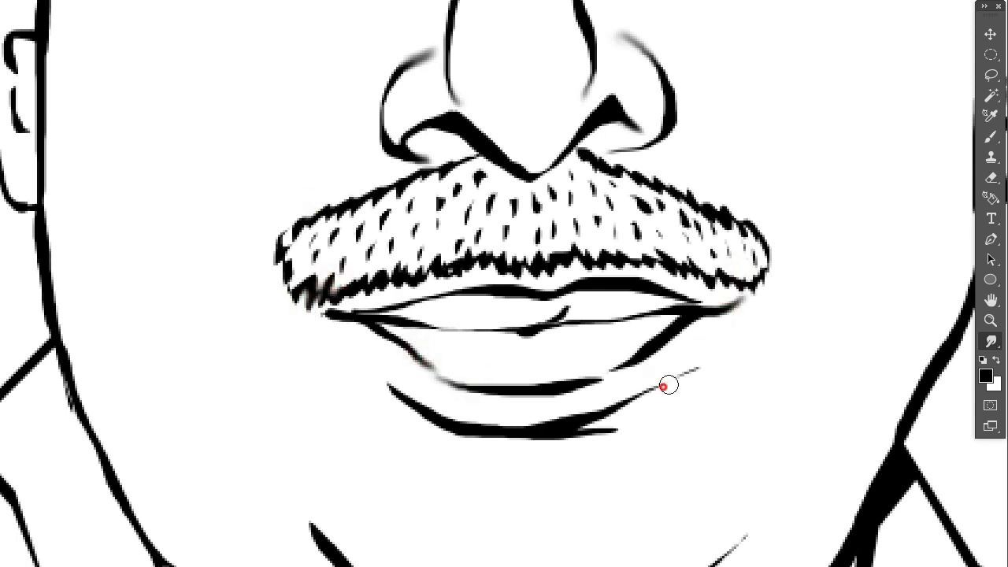
drag(668, 386, 658, 355)
scroll(547, 313, down, 5)
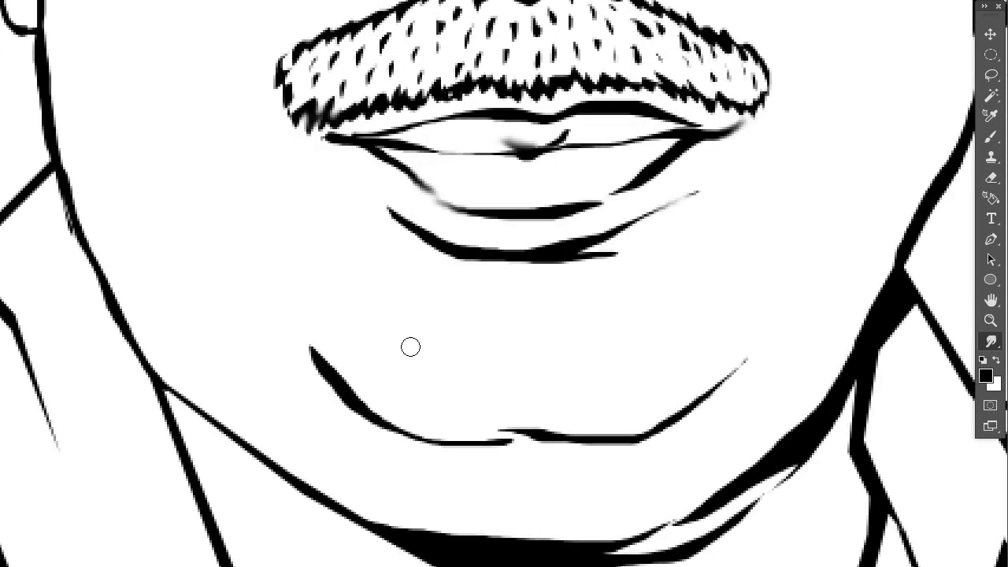
mouse_move(323, 358)
mouse_down()
mouse_move(277, 331)
mouse_move(195, 224)
mouse_up()
drag(512, 435, 480, 433)
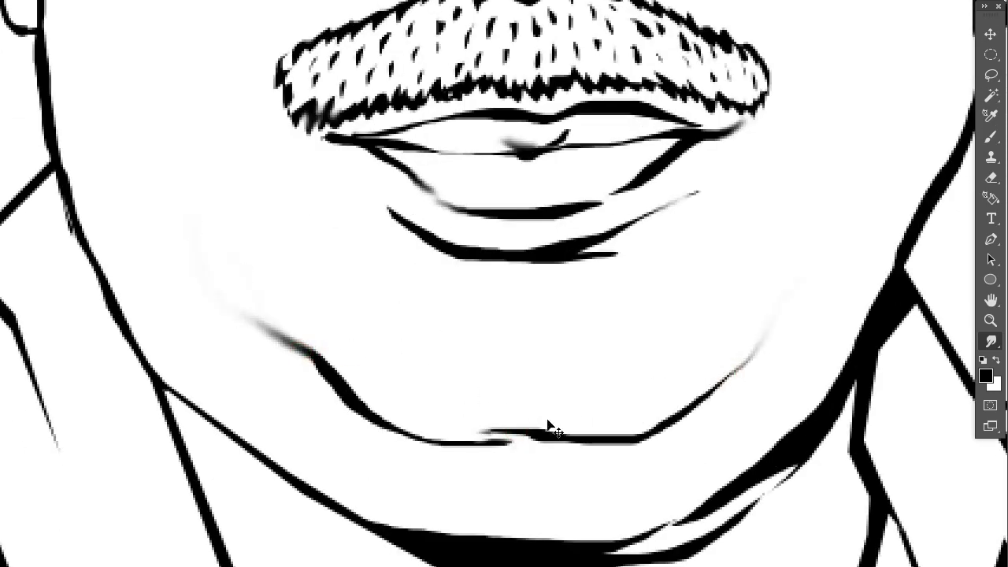
Step: Taper the collar line and left shawl line tips, then fit the portrait on screen
key(ctrl+minus)
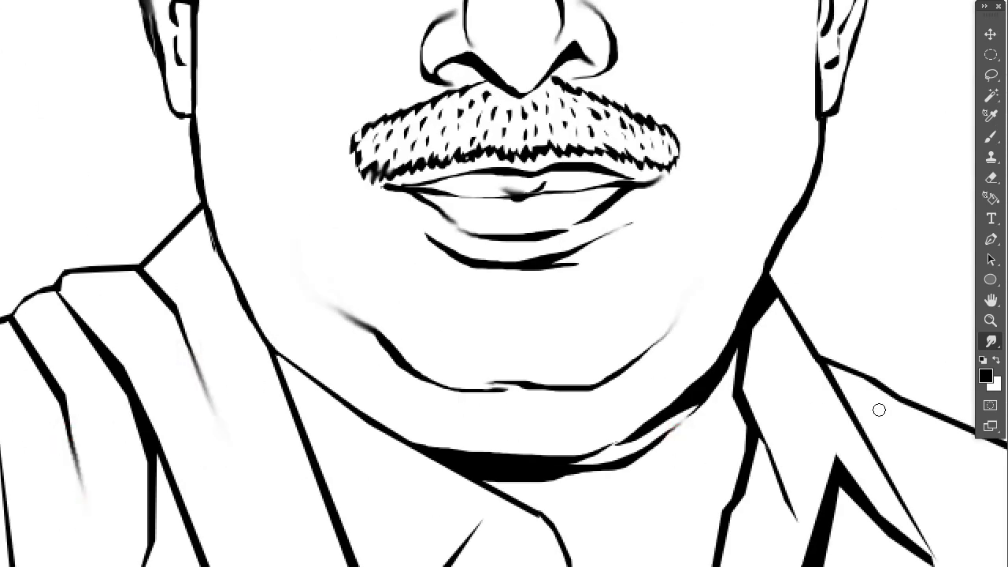
scroll(851, 272, up, 6)
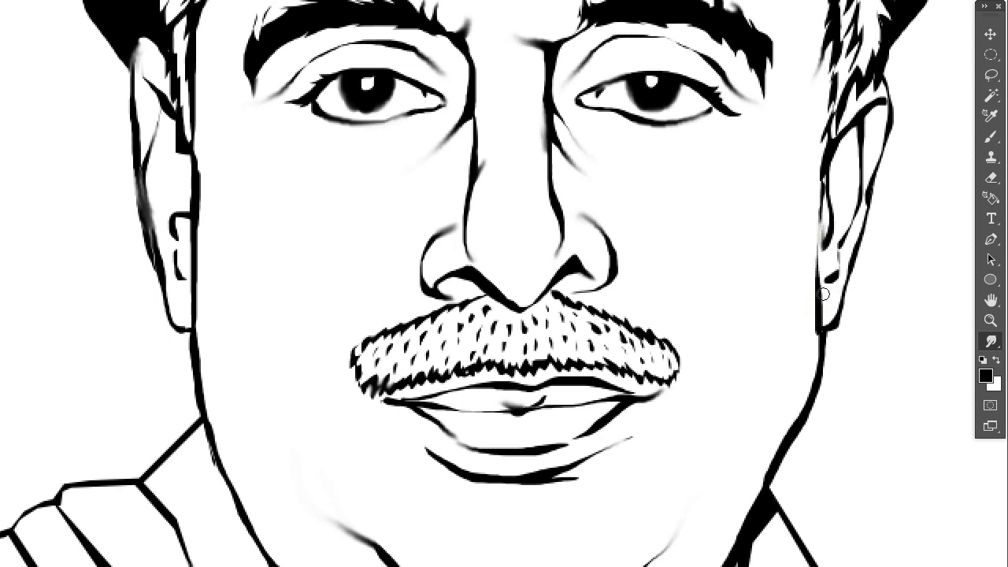
scroll(828, 266, down, 1)
scroll(838, 426, up, 3)
scroll(805, 428, down, 1)
drag(484, 274, 567, 302)
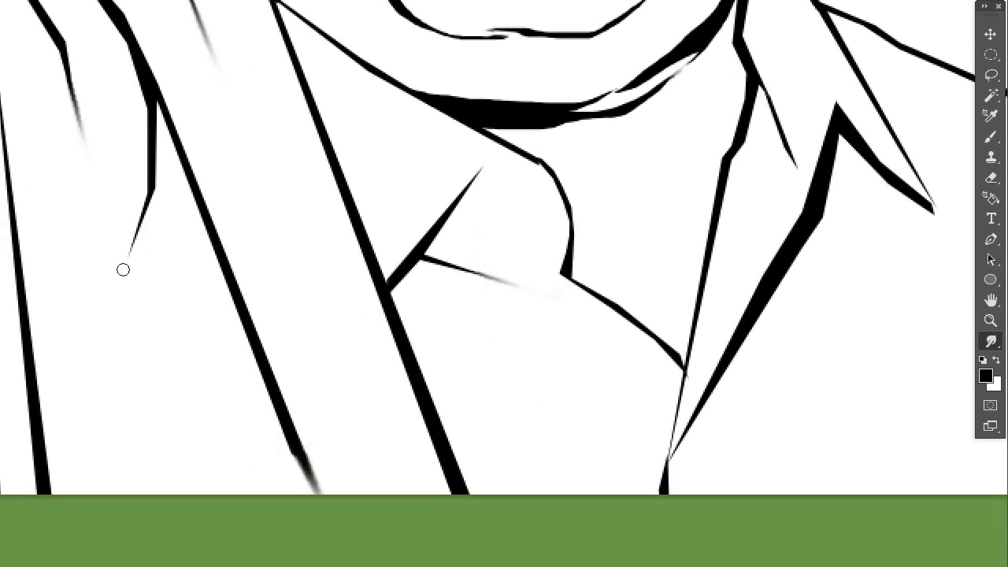
drag(142, 213, 117, 295)
drag(75, 91, 84, 157)
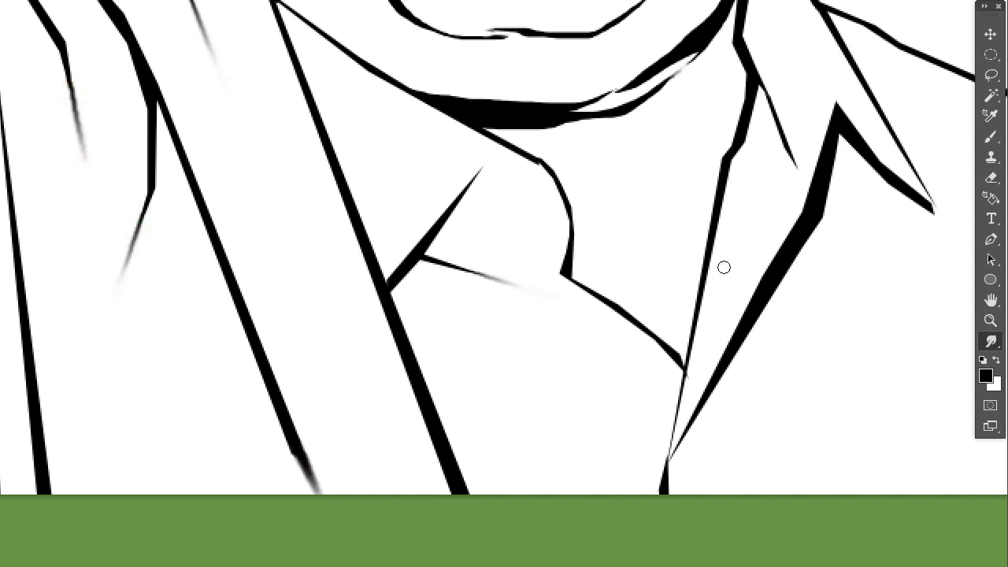
key(ctrl+0)
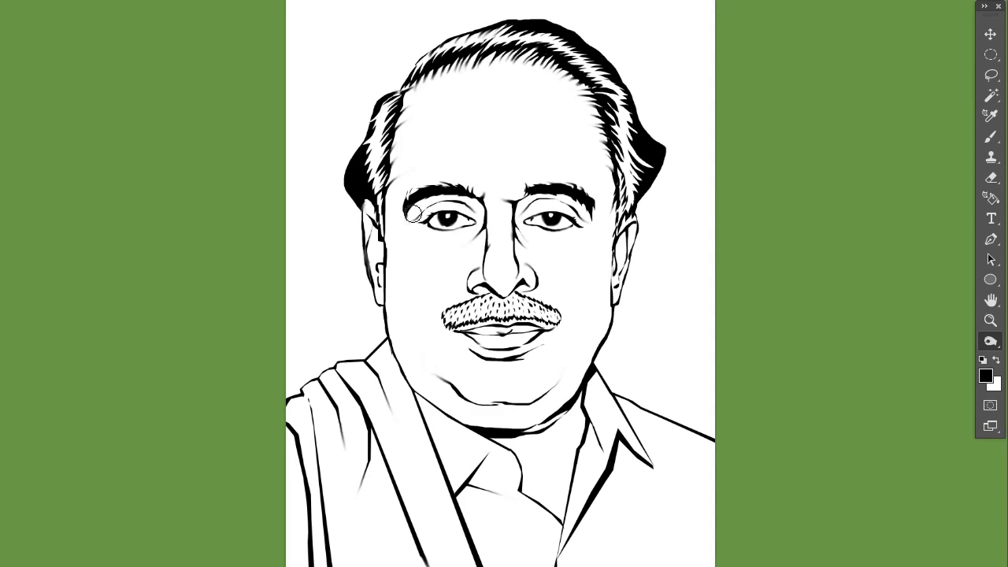
Step: Erase grey smudges by the inner brow, nose bridge and nose tip with a 23 px brush
key(ctrl+plus)
key(ctrl+plus)
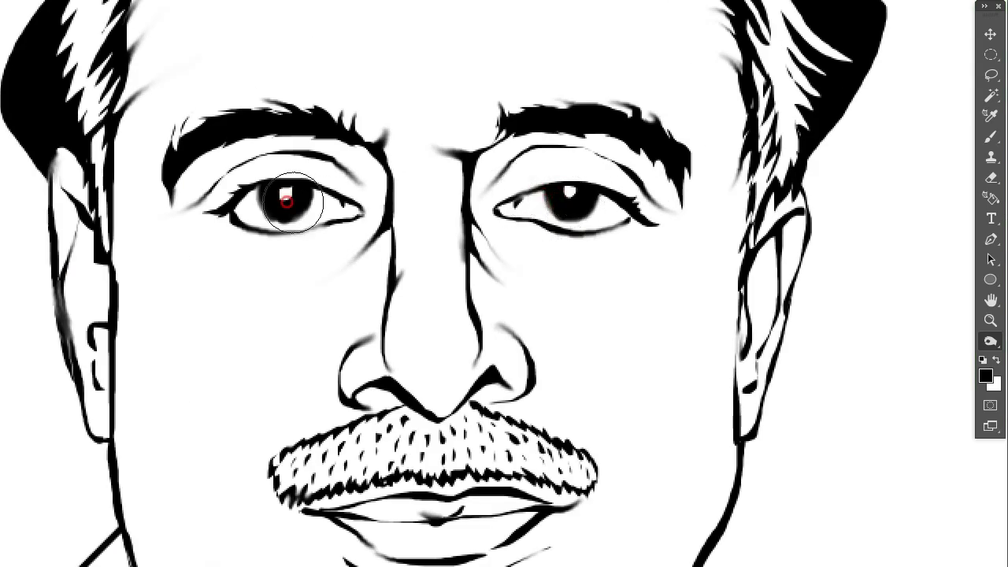
right_click(819, 189)
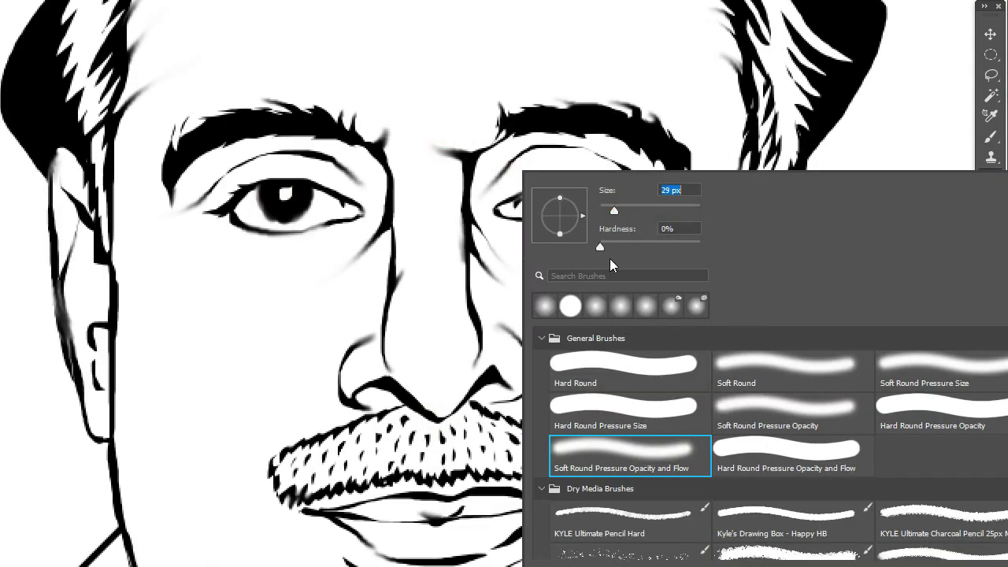
text(23)
key(Return)
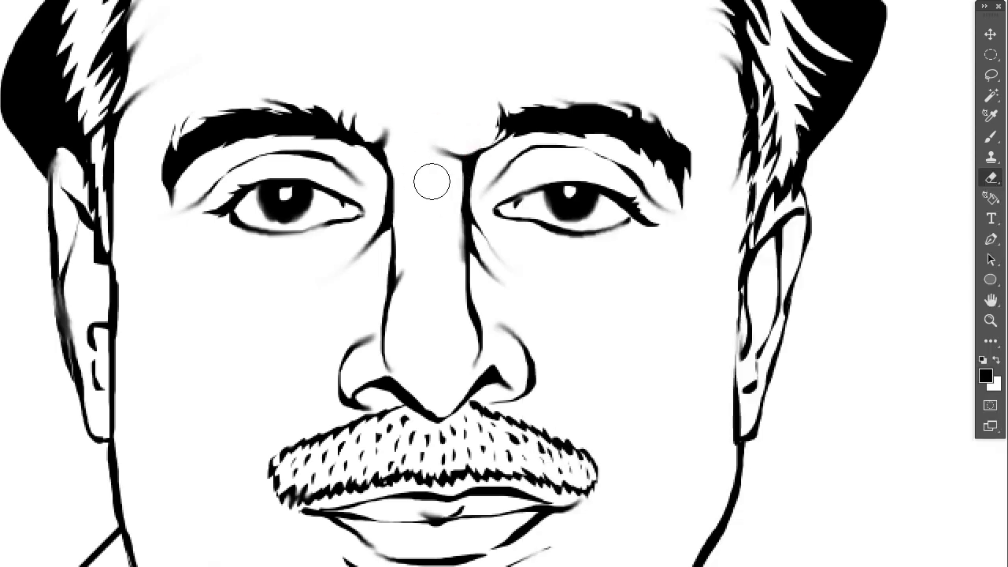
drag(432, 182, 408, 136)
drag(409, 175, 417, 270)
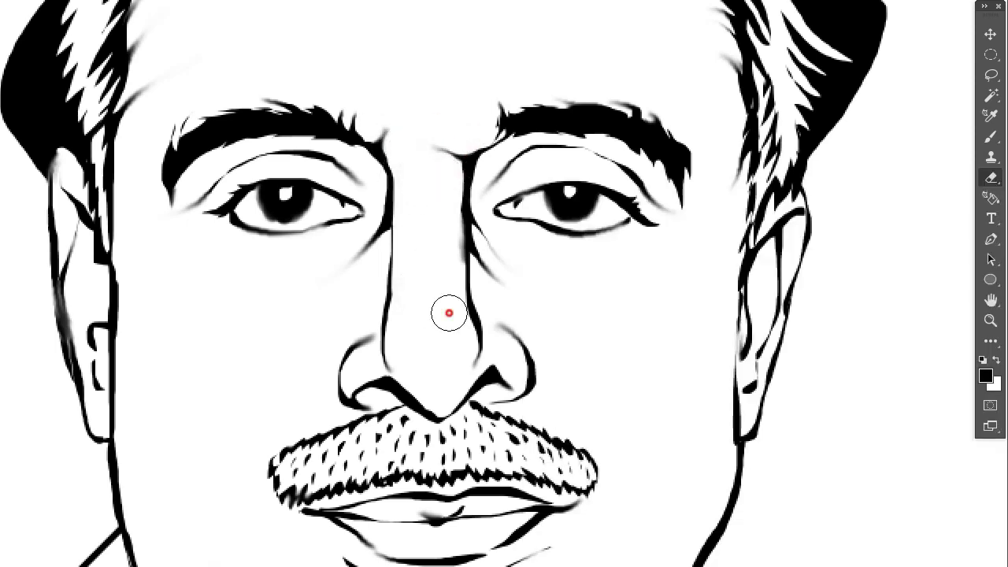
drag(449, 313, 387, 344)
key(x)
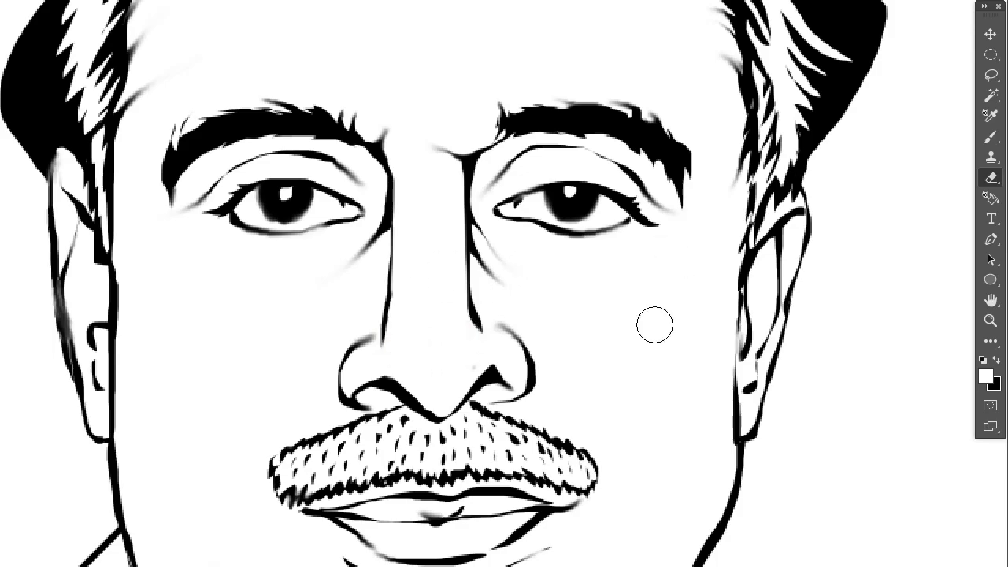
scroll(386, 461, down, 3)
key(ctrl+minus)
scroll(685, 344, up, 3)
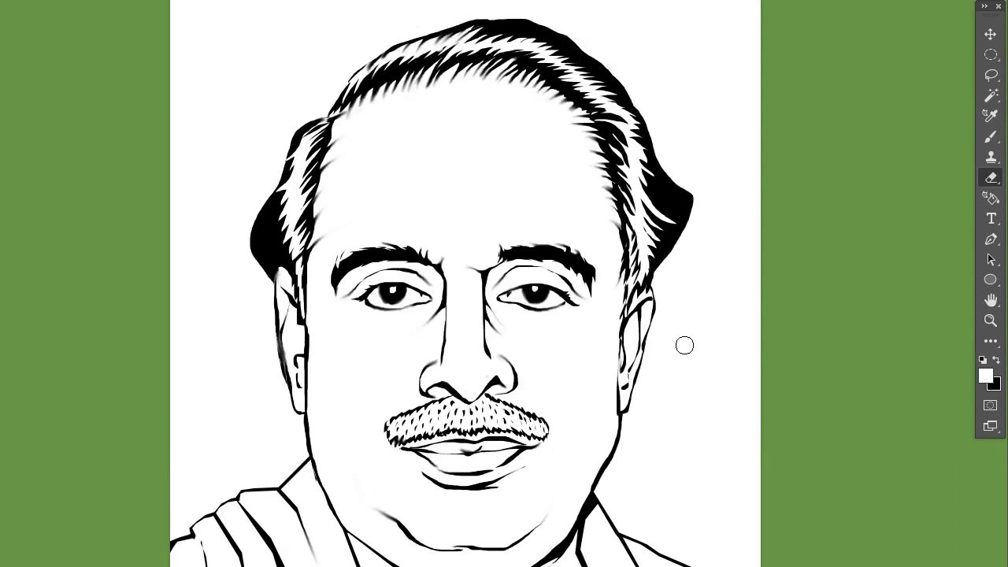
scroll(684, 345, down, 3)
Step: Clear the selected line strokes and refill them with solid black
key(v)
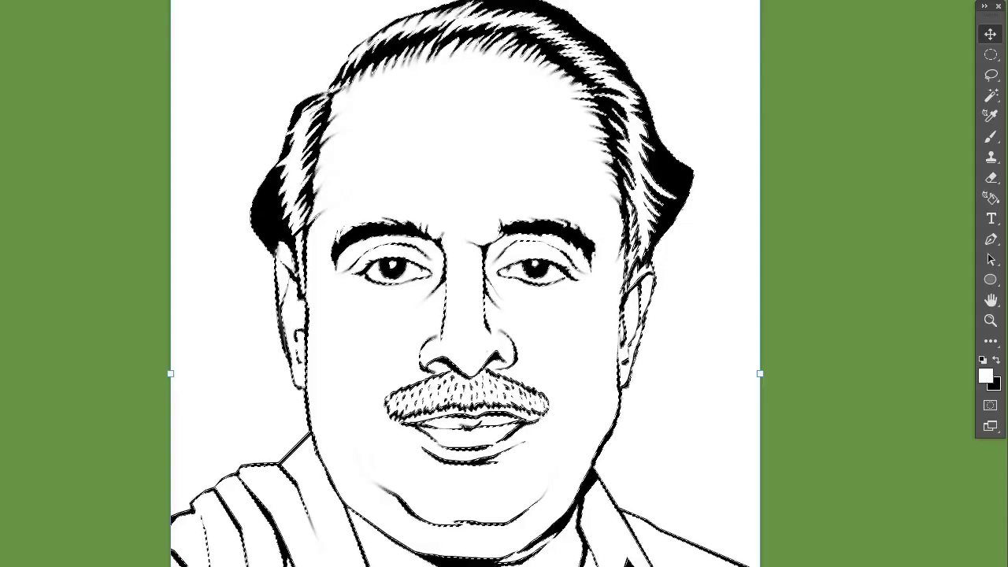
key(Delete)
key(g)
key(x)
key(alt+Delete)
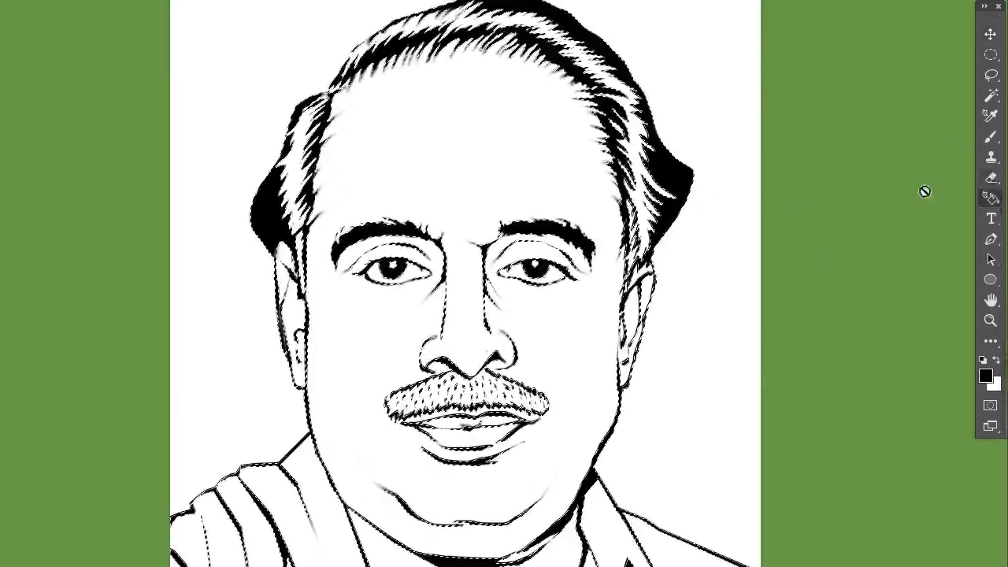
Step: Convert the current selection into a work path
right_click(772, 214)
key(m)
right_click(682, 218)
click(731, 290)
key(Return)
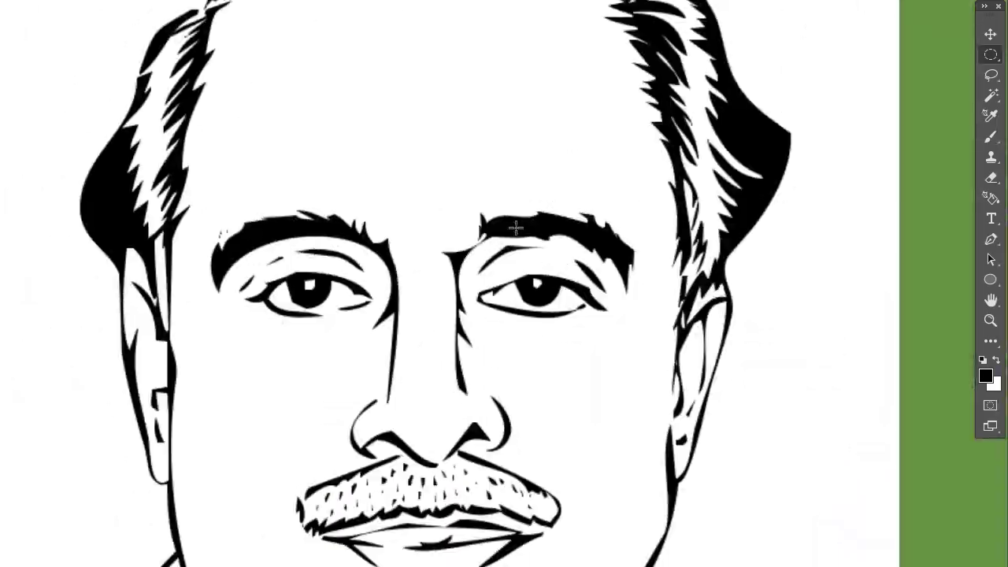
Step: Zoom around the portrait to review the clean black outlines
scroll(488, 90, down, 3)
scroll(487, 89, up, 2)
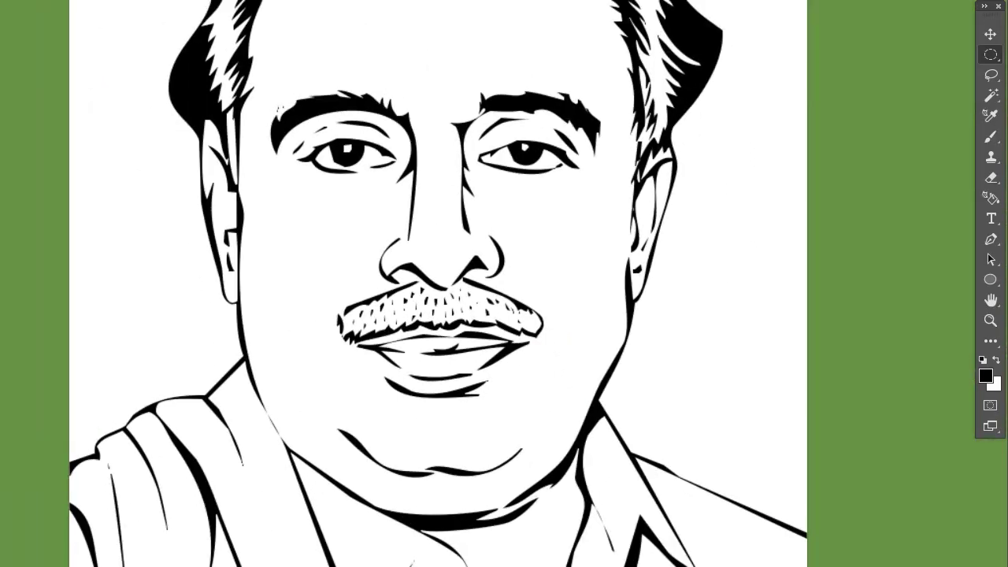
scroll(455, 300, down, 1)
key(z)
scroll(455, 300, up, 3)
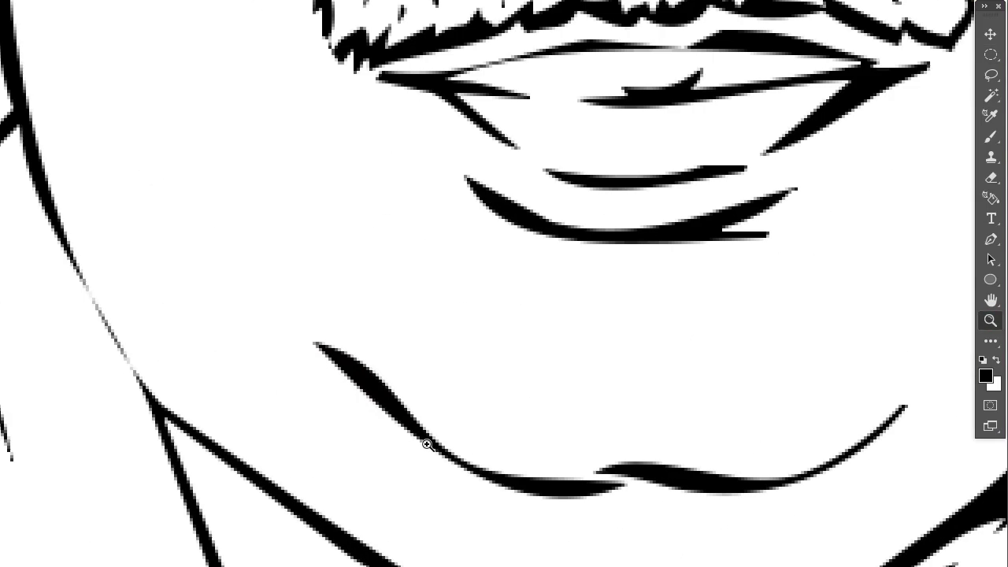
scroll(312, 113, down, 2)
scroll(682, 400, up, 1)
scroll(682, 400, up, 2)
scroll(711, 427, down, 1)
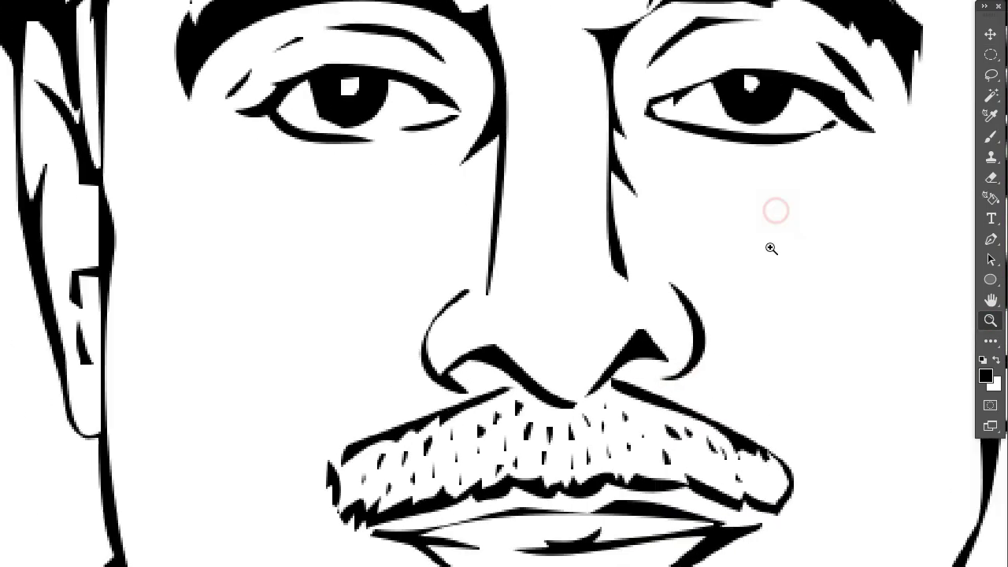
scroll(772, 247, down, 4)
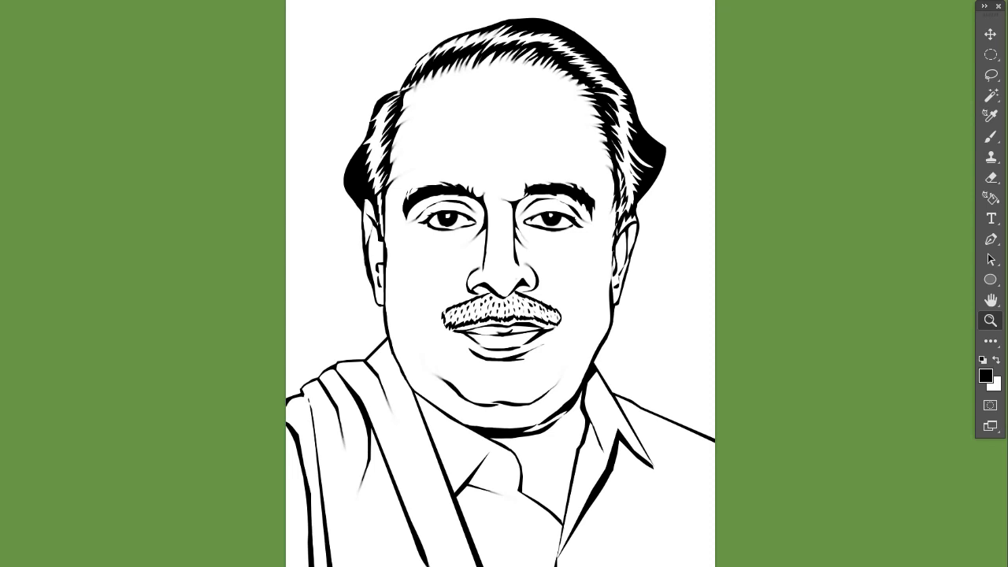
Step: Set the foreground to dark blue, trying and undoing bucket fills that covered the portrait
click(986, 377)
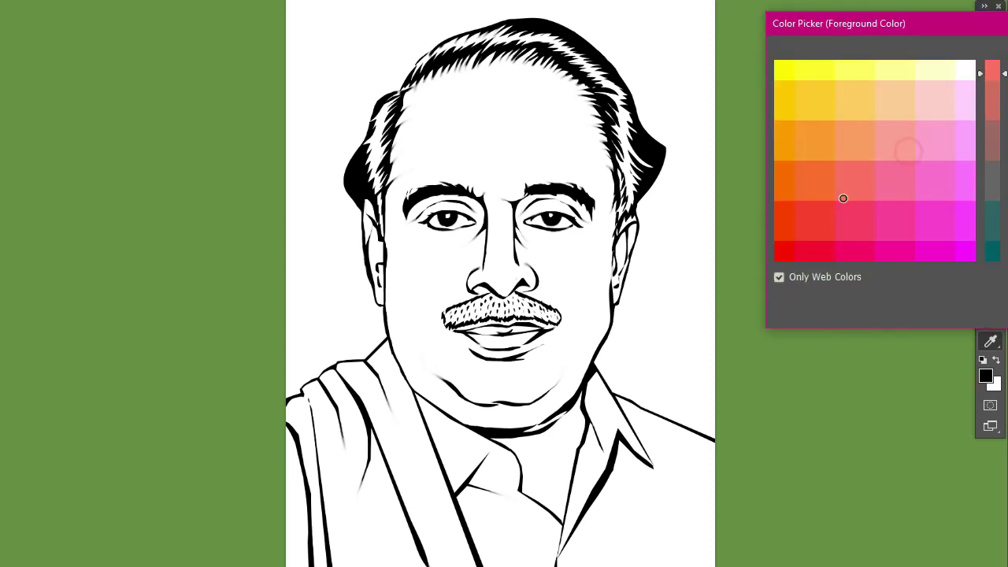
click(843, 198)
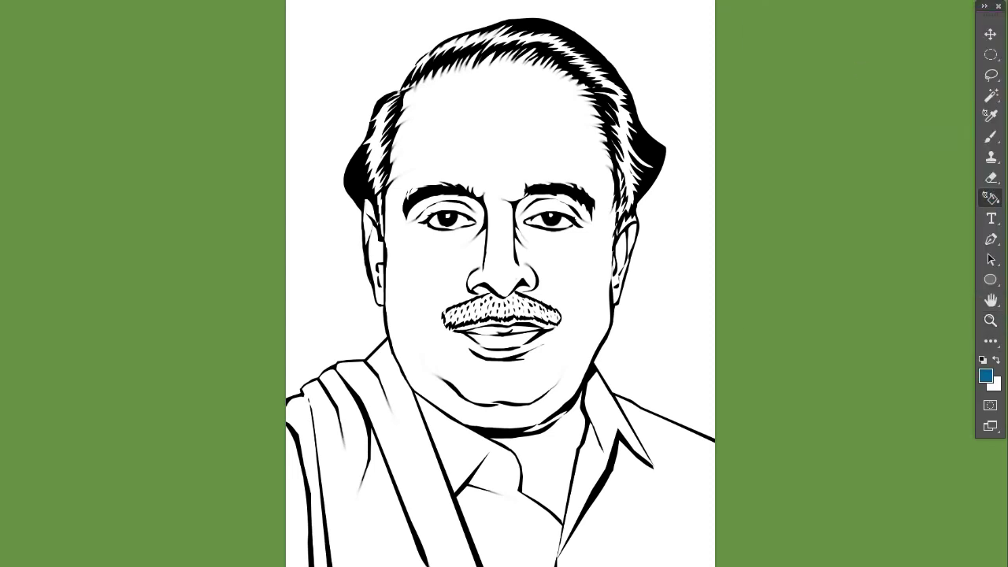
click(991, 340)
click(675, 209)
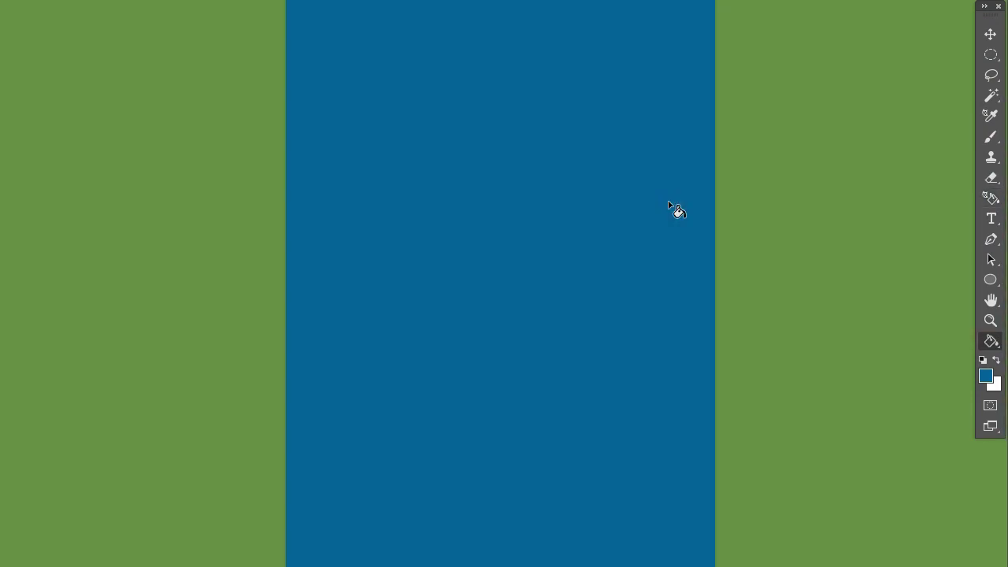
key(ctrl+z)
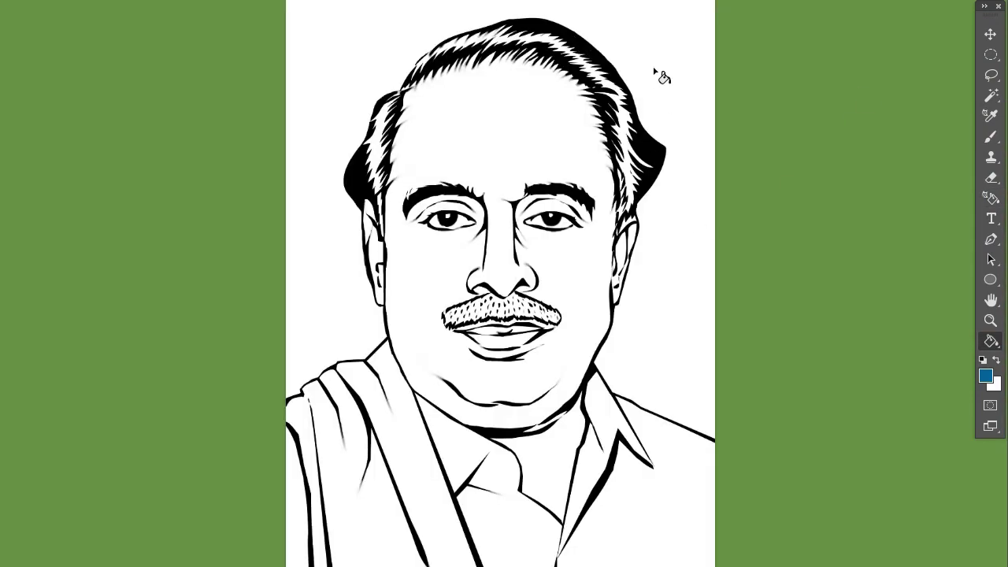
click(660, 75)
key(ctrl+z)
Step: Magic Wand the white background, fill it dark blue and deselect
key(w)
click(683, 82)
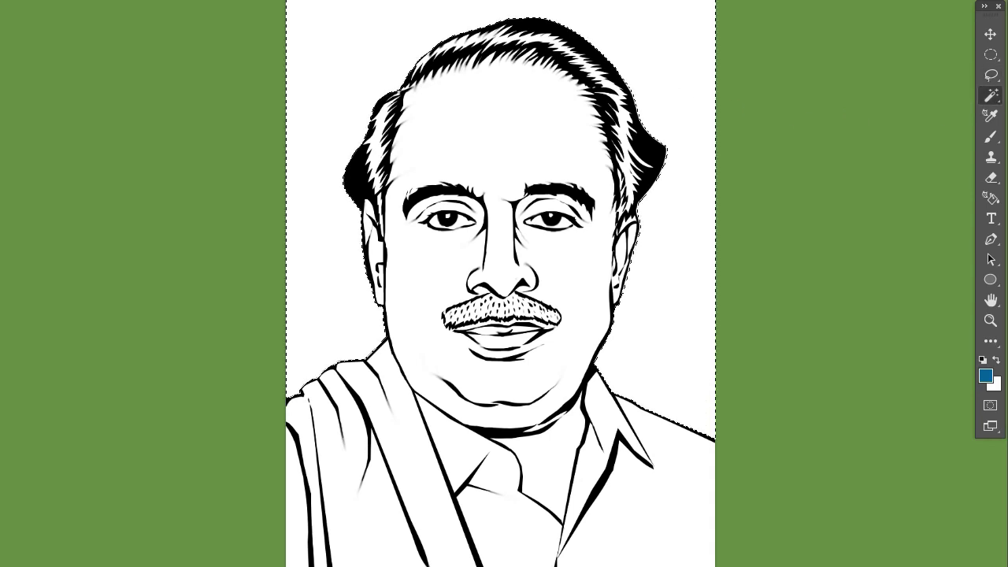
key(alt+BackSpace)
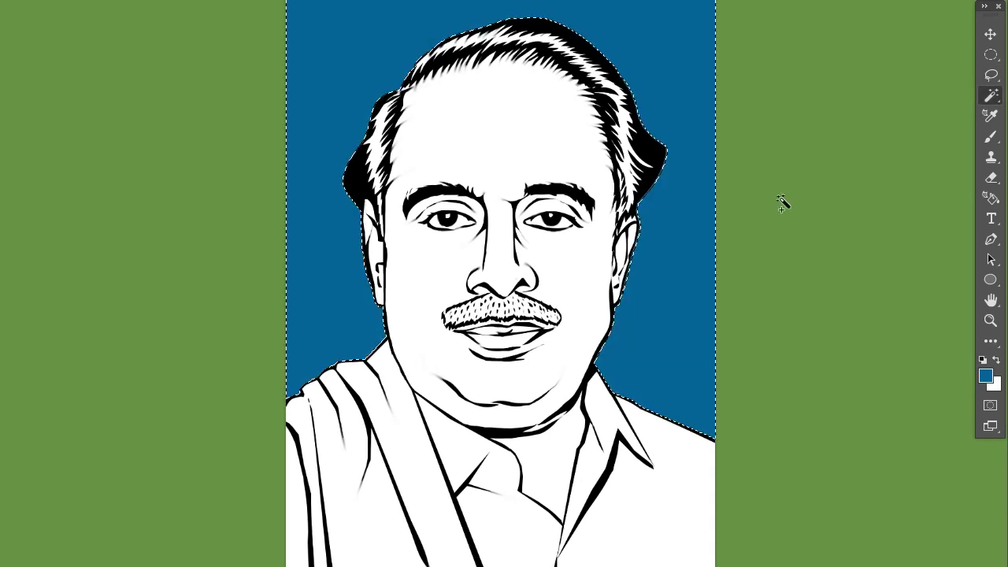
key(ctrl+d)
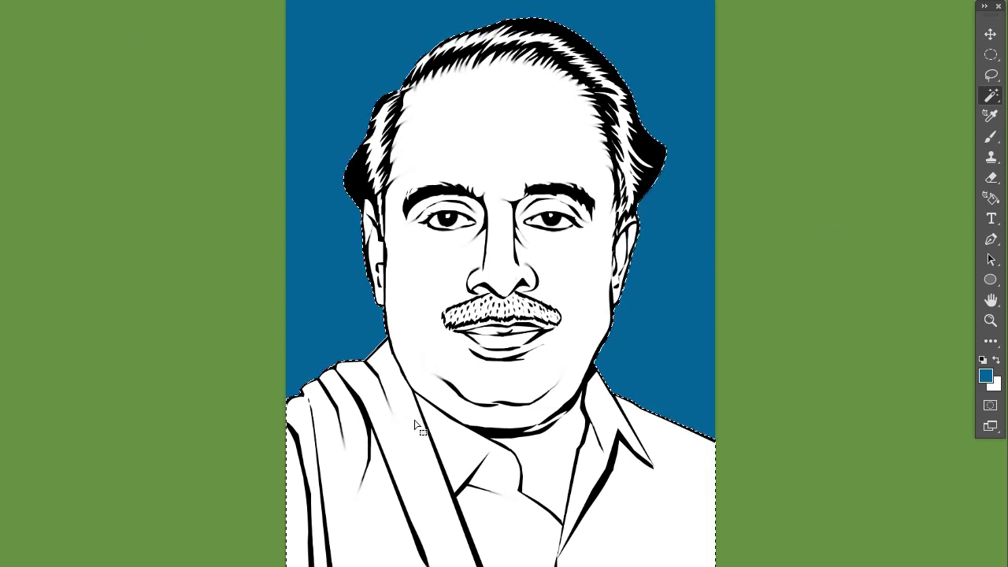
Step: Set the foreground colour to a light lavender
click(986, 376)
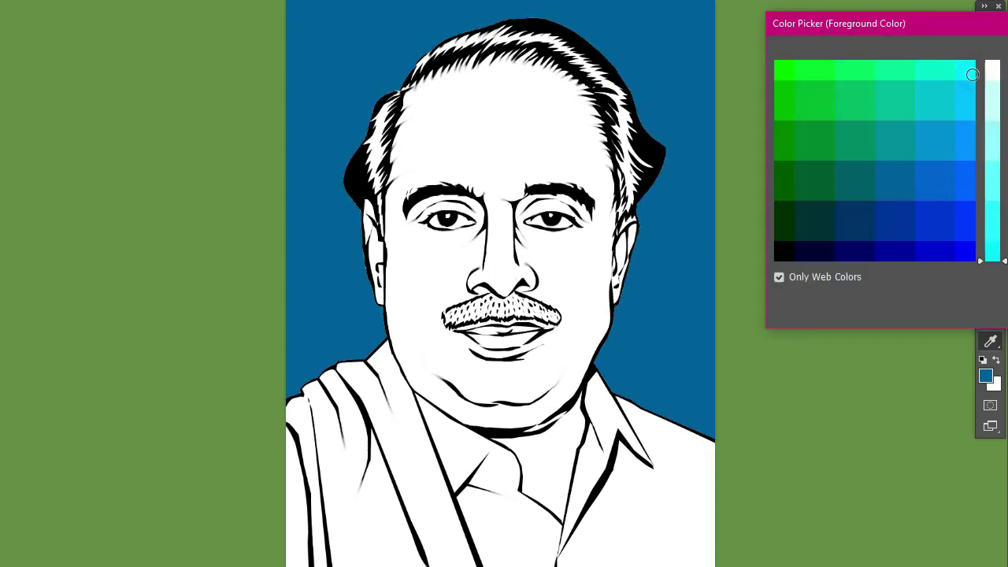
click(993, 192)
click(921, 106)
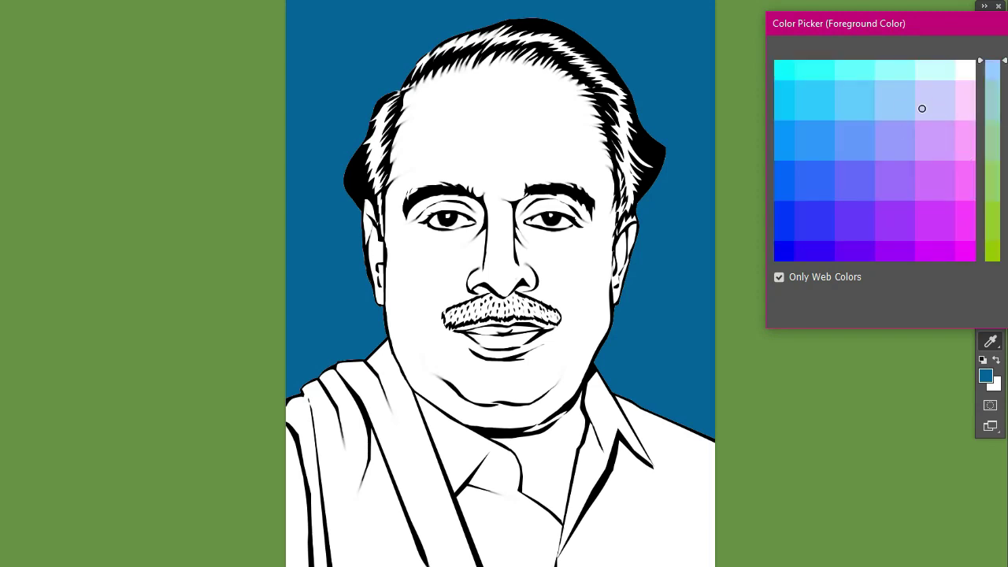
key(Return)
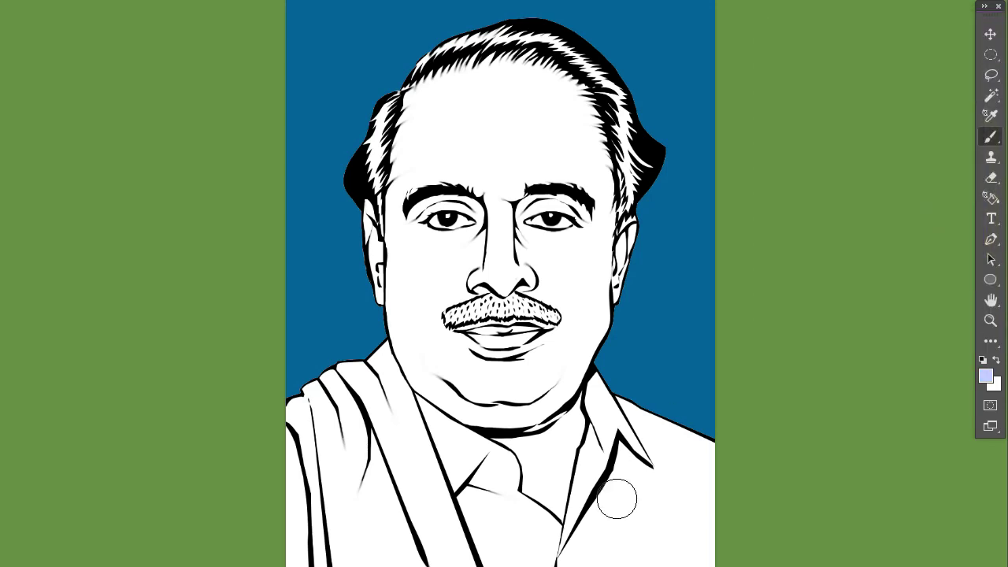
Step: Bucket-fill the shirt and the strip beside the shawl with lavender
mouse_move(653, 540)
mouse_down()
mouse_move(607, 489)
mouse_move(614, 477)
mouse_move(603, 454)
mouse_up()
right_click(669, 400)
key(Return)
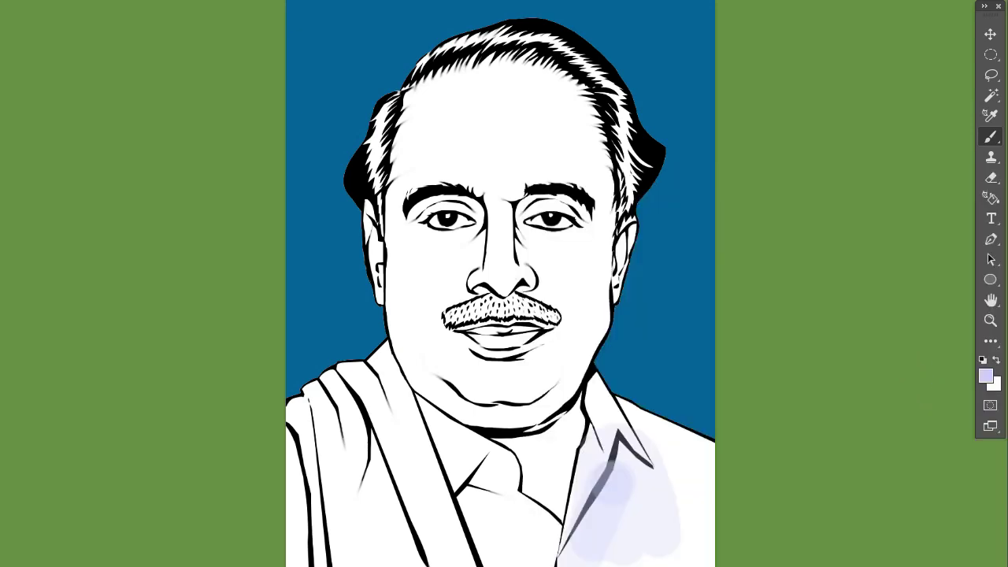
key(ctrl+z)
key(ctrl+z)
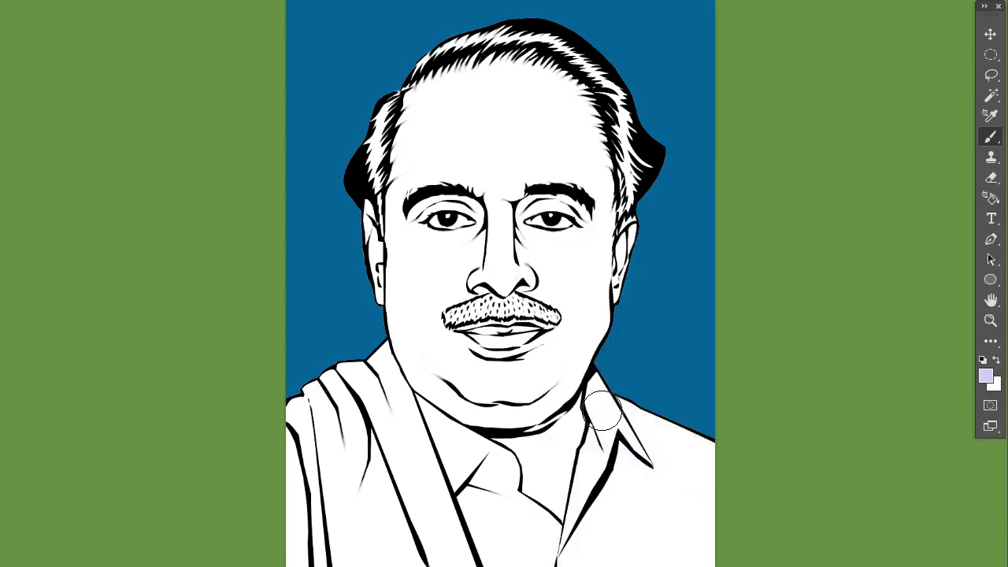
key(shift+e)
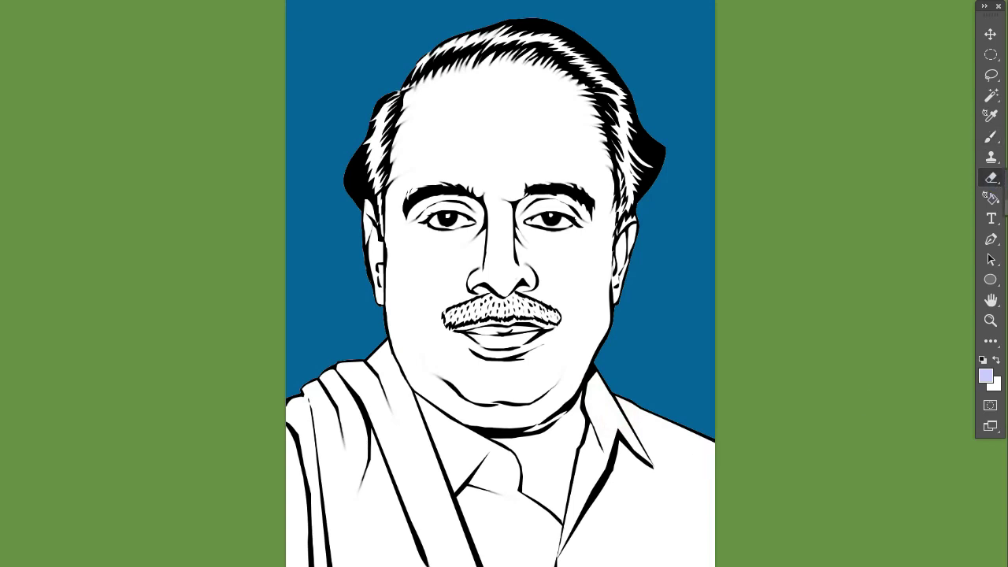
key(ctrl+shift+z)
key(ctrl+shift+z)
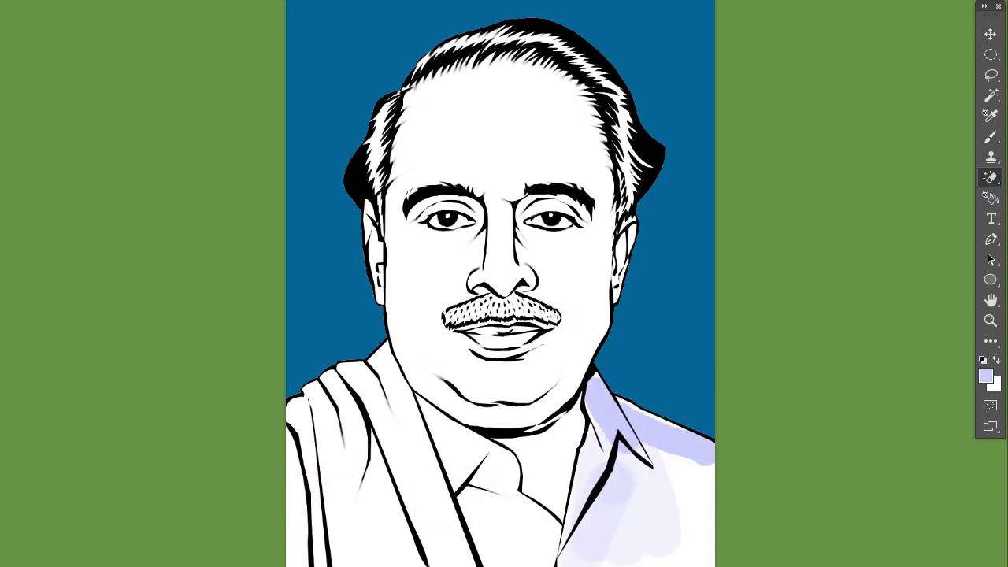
key(g)
click(654, 508)
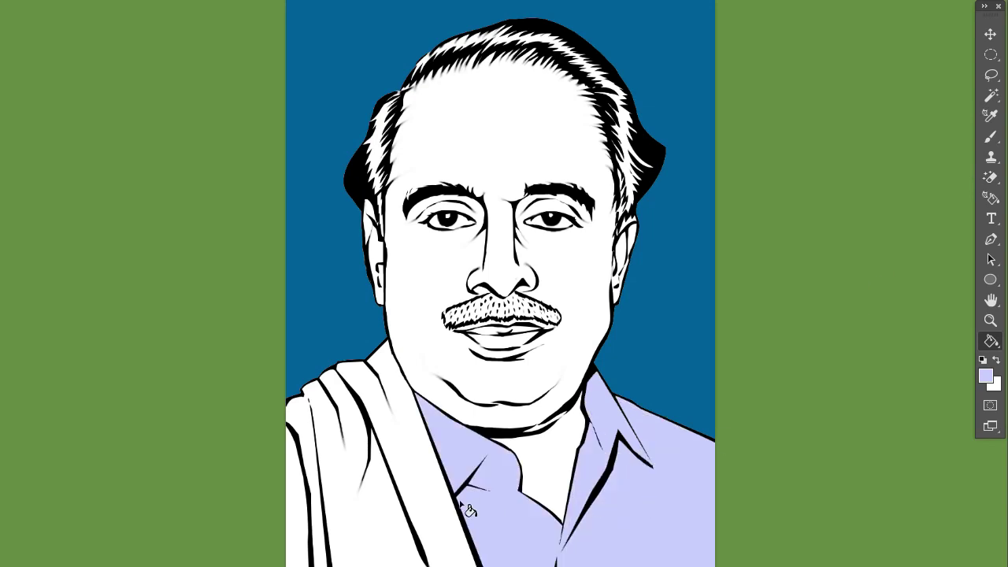
click(299, 516)
Step: Pick dark red and bucket-fill the shawl and its folds
click(986, 377)
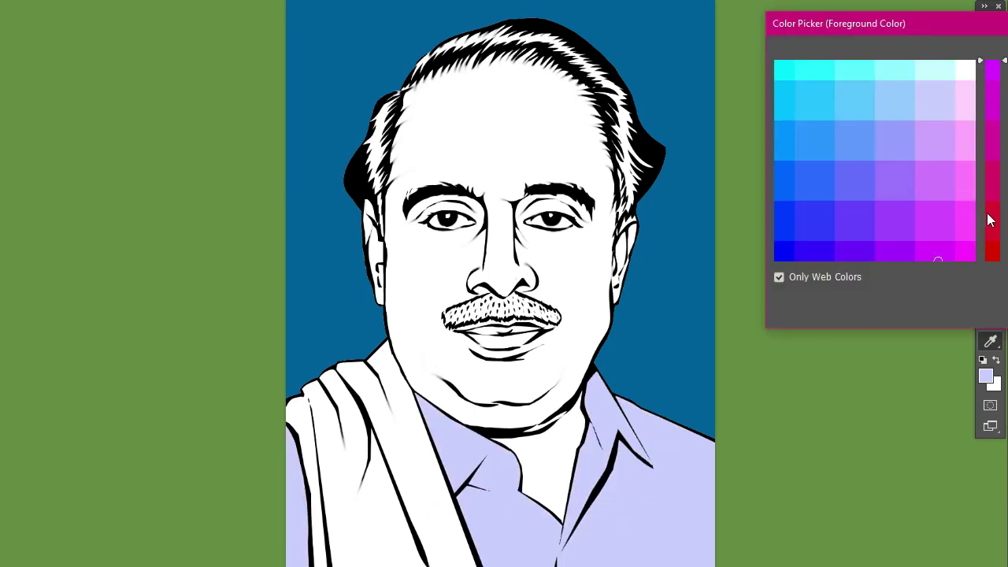
click(986, 220)
click(889, 245)
key(Return)
click(386, 488)
click(410, 441)
Step: Pick a salmon orange skin colour and fill the face and neck
click(986, 376)
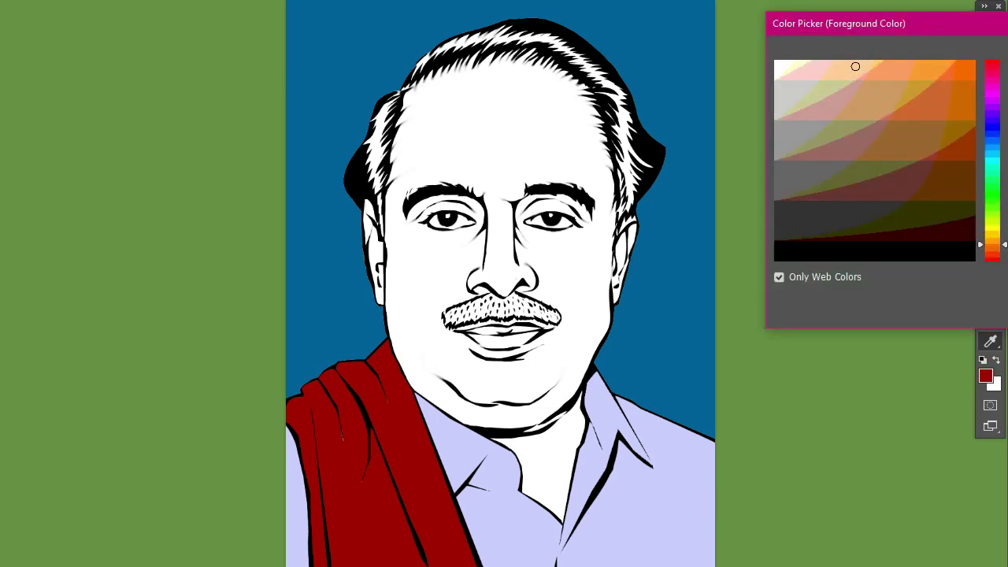
click(903, 107)
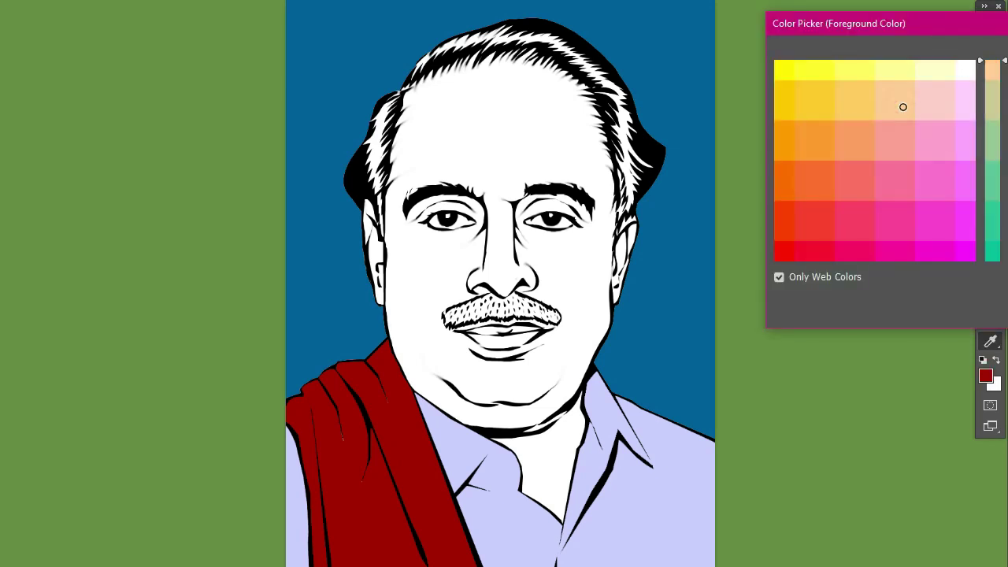
click(859, 128)
key(Return)
click(583, 161)
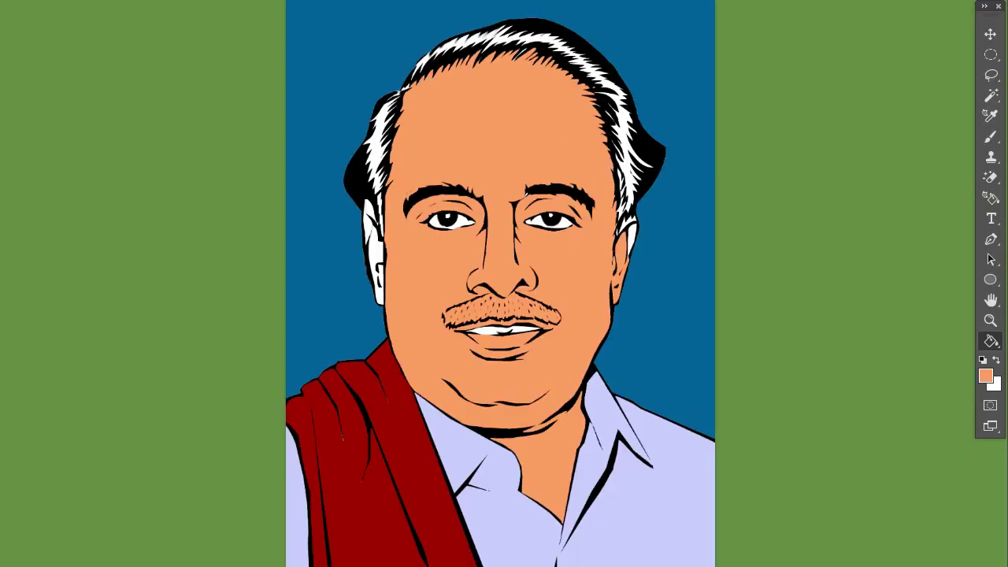
Step: Undo the orange bucket fill on the face, retry the fill, then undo it again
scroll(520, 326, up, 5)
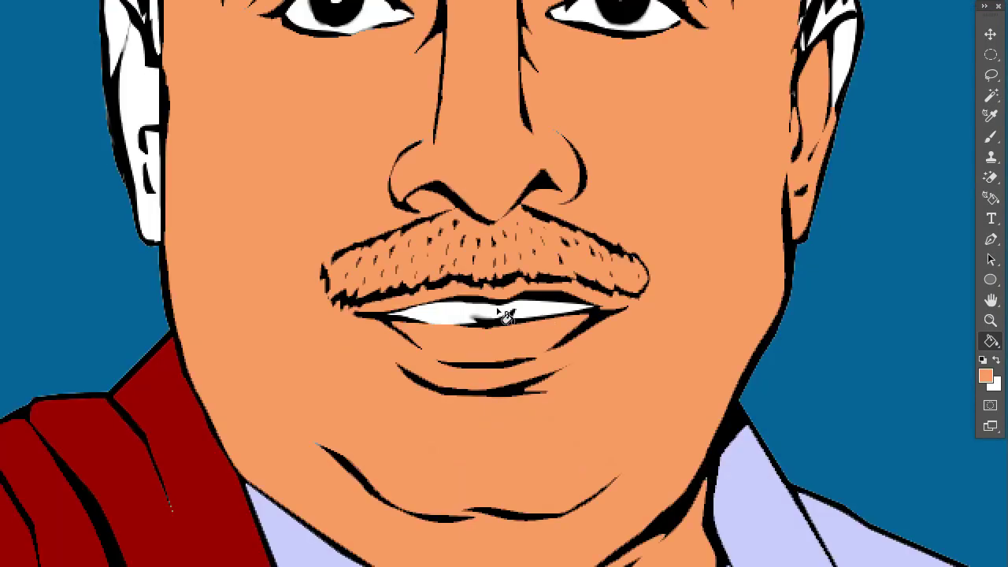
key(ctrl+z)
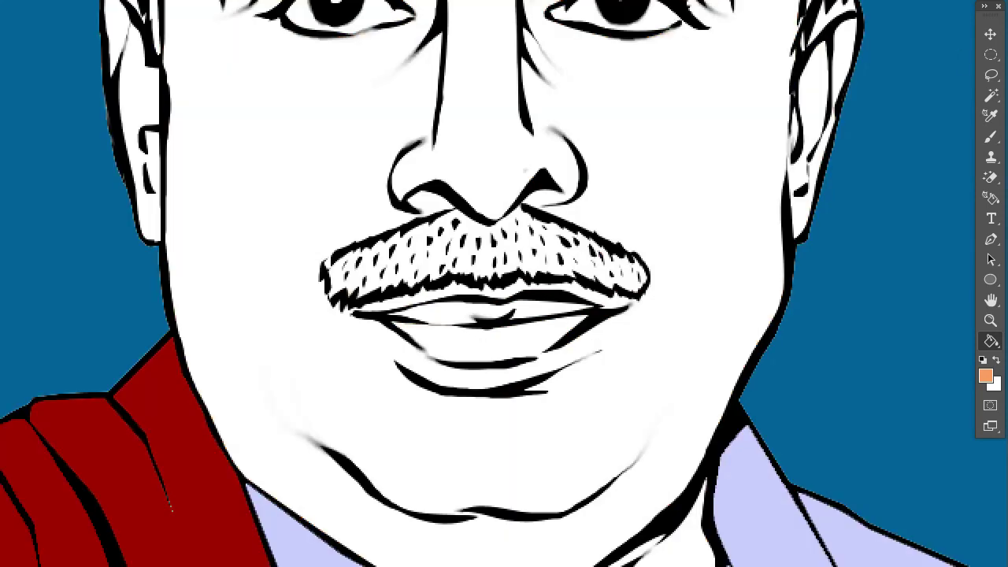
key(e)
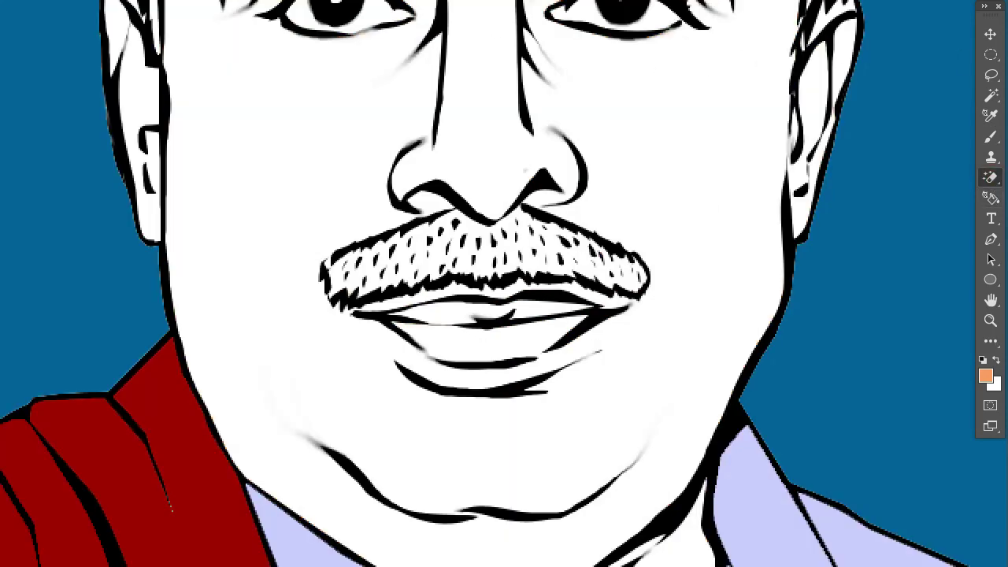
key(g)
click(714, 107)
key(ctrl+z)
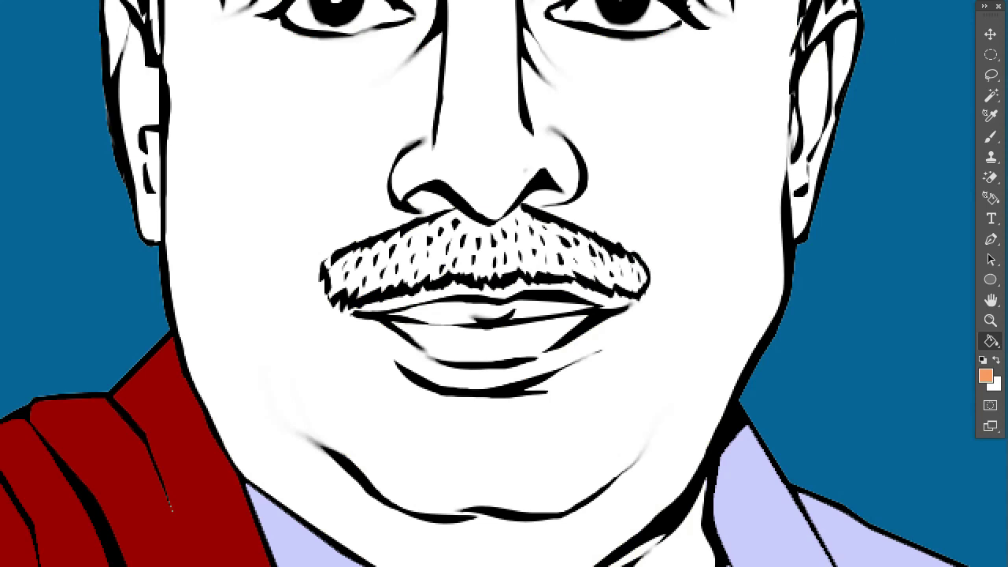
Step: Brush orange over the right cheek, then undo it, leaving the face unpainted
key(b)
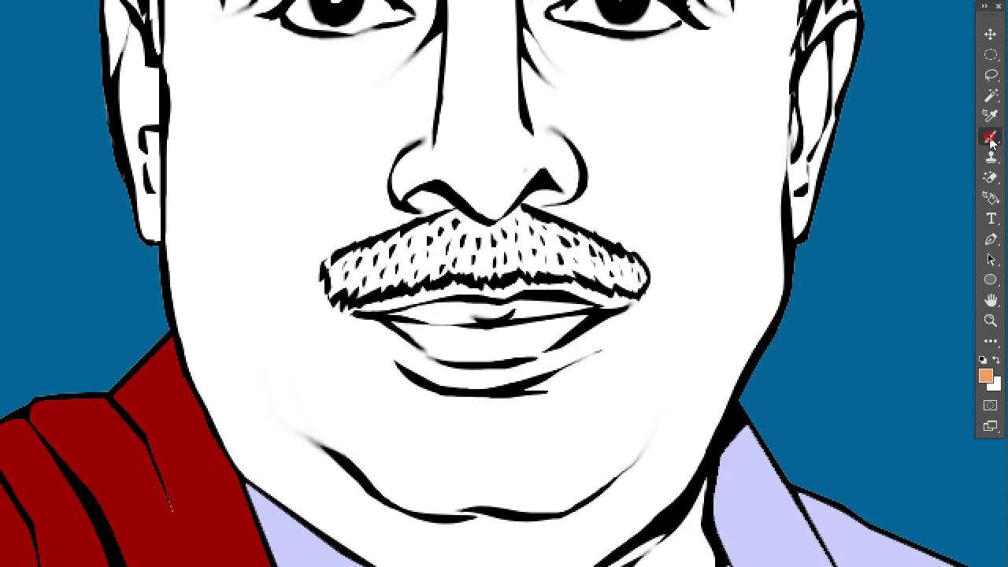
mouse_move(676, 169)
mouse_down()
mouse_move(826, 31)
mouse_move(774, 204)
mouse_move(717, 308)
mouse_move(632, 203)
mouse_move(612, 137)
mouse_move(721, 65)
mouse_move(654, 350)
mouse_up()
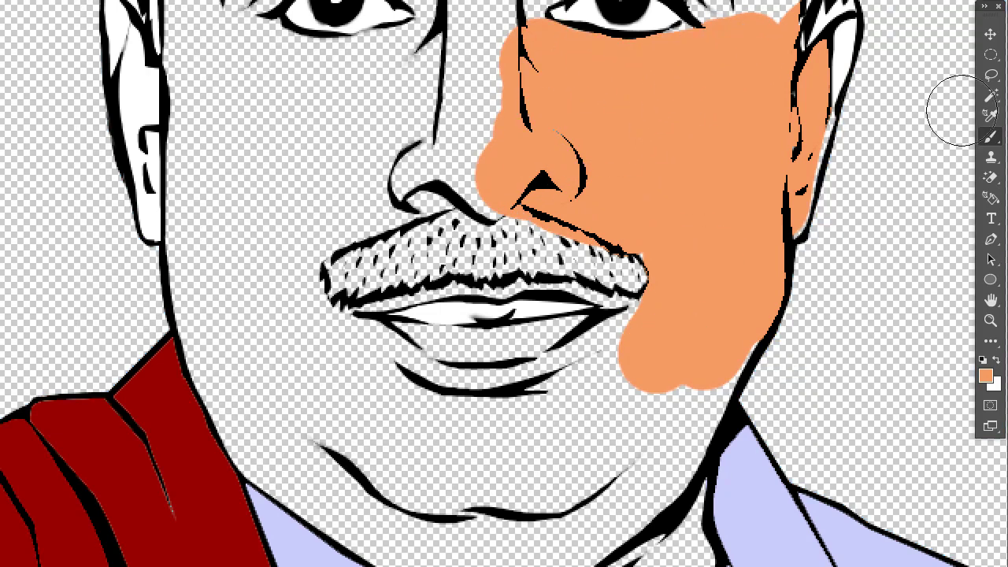
key(e)
key(ctrl+z)
scroll(292, 243, down, 3)
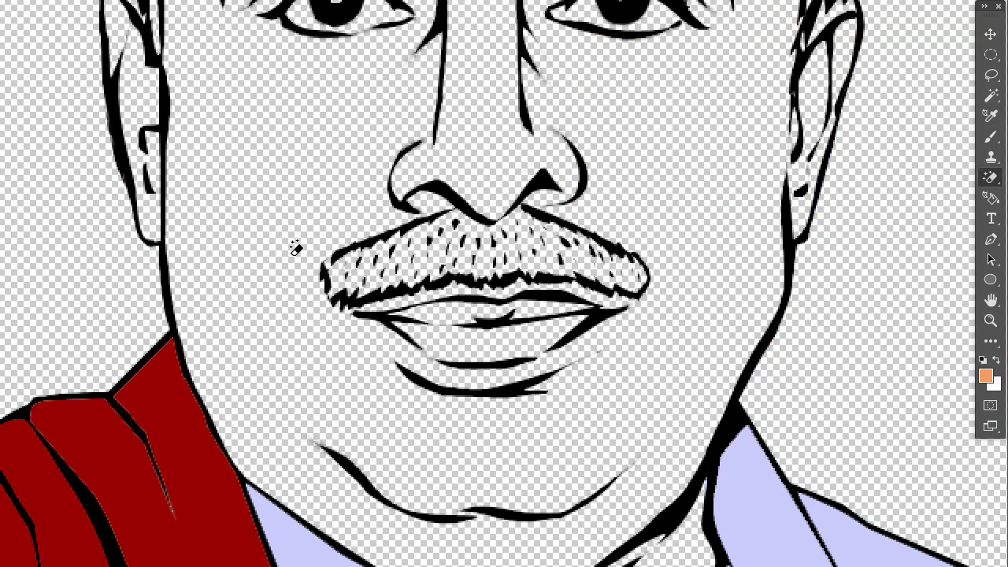
scroll(591, 218, up, 3)
scroll(592, 218, up, 3)
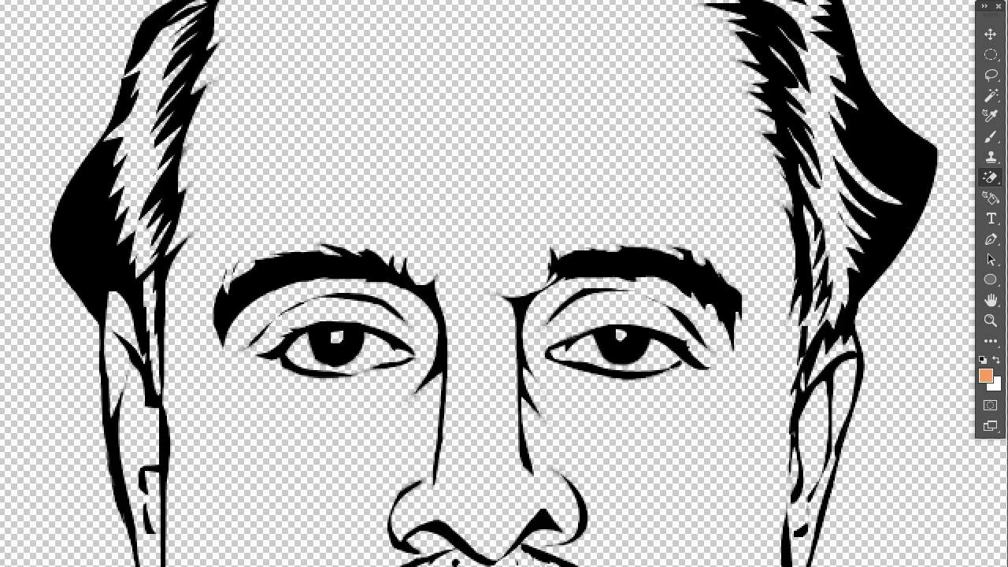
scroll(713, 292, down, 1)
scroll(714, 292, down, 2)
scroll(524, 307, up, 2)
scroll(563, 315, up, 1)
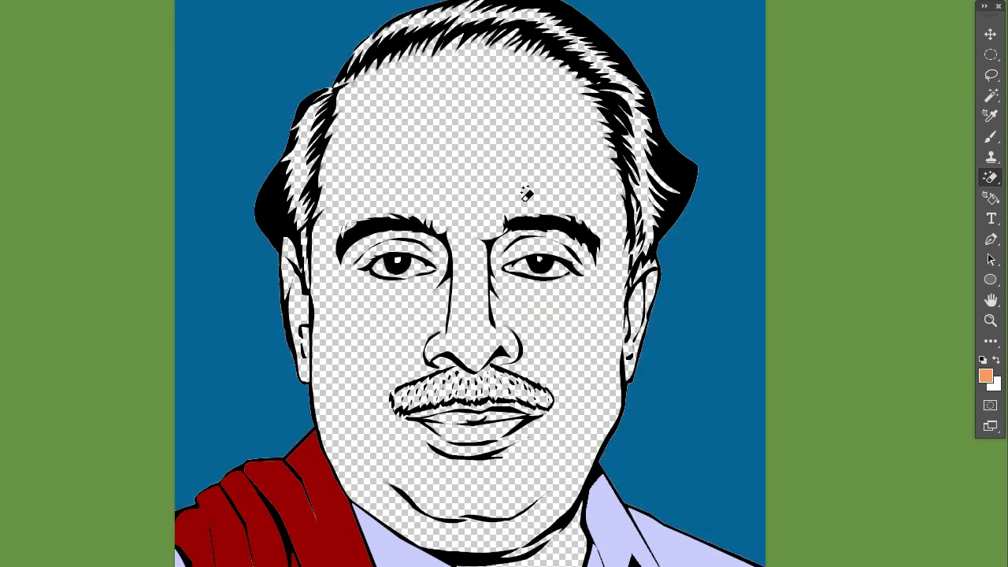
Step: Paint the forehead, hairline, area under the brows, left temple and ear salmon orange
key(b)
mouse_move(360, 102)
mouse_down()
mouse_move(345, 134)
mouse_move(511, 49)
mouse_move(607, 225)
mouse_up()
mouse_move(551, 61)
mouse_down()
mouse_move(460, 36)
mouse_move(377, 76)
mouse_move(528, 50)
mouse_move(578, 147)
mouse_move(367, 90)
mouse_move(389, 210)
mouse_move(531, 175)
mouse_move(434, 171)
mouse_move(479, 160)
mouse_up()
scroll(486, 251, up, 3)
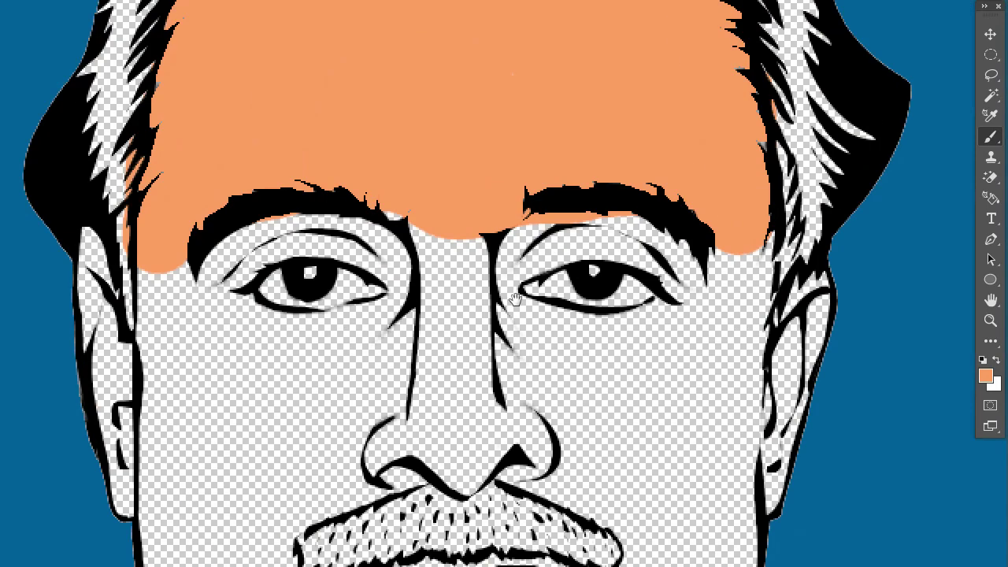
drag(513, 300, 572, 149)
mouse_move(228, 119)
mouse_down()
mouse_move(533, 102)
mouse_move(819, 138)
mouse_up()
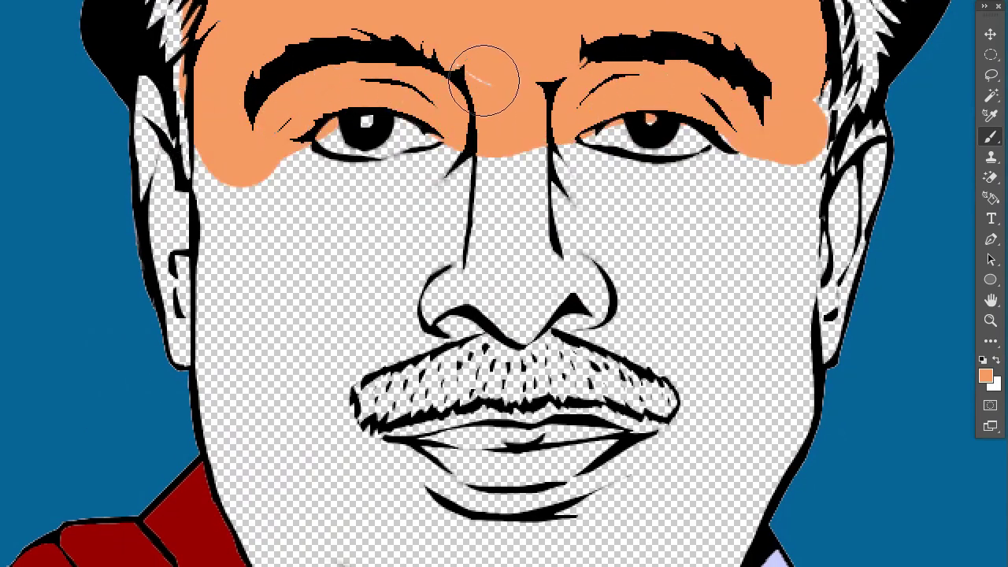
mouse_move(229, 185)
mouse_down()
mouse_move(206, 338)
mouse_move(230, 193)
mouse_up()
key(ctrl+z)
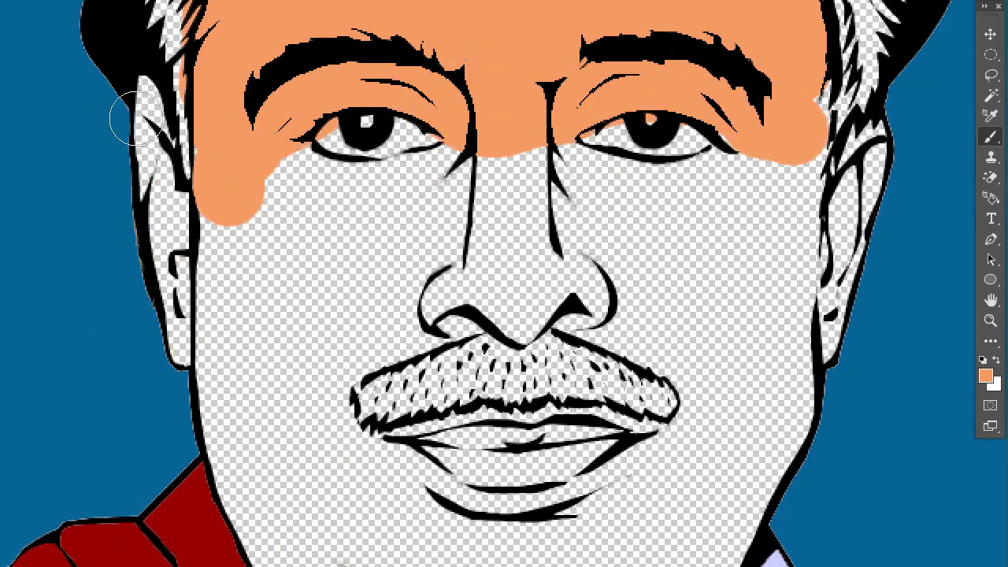
mouse_move(130, 117)
mouse_down()
mouse_move(157, 138)
mouse_move(177, 205)
mouse_move(173, 299)
mouse_move(349, 168)
mouse_move(472, 255)
mouse_move(390, 349)
mouse_move(266, 180)
mouse_move(270, 293)
mouse_move(499, 286)
mouse_move(669, 346)
mouse_move(677, 165)
mouse_move(685, 288)
mouse_move(744, 331)
mouse_move(575, 281)
mouse_up()
Step: Paint the right cheek edge, the cheek beside the moustache and the lips orange
mouse_move(677, 24)
mouse_down()
mouse_move(634, 85)
mouse_move(693, 134)
mouse_move(645, 291)
mouse_move(614, 142)
mouse_up()
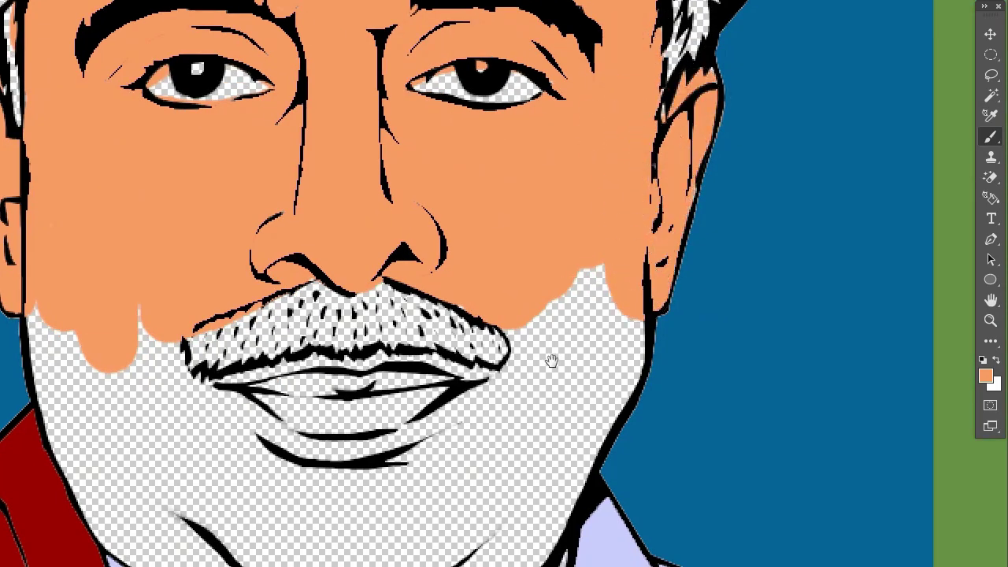
drag(551, 361, 622, 191)
mouse_move(598, 147)
mouse_down()
mouse_move(686, 163)
mouse_move(619, 310)
mouse_move(594, 226)
mouse_move(315, 225)
mouse_up()
mouse_move(549, 228)
mouse_down()
mouse_move(135, 257)
mouse_move(237, 270)
mouse_move(275, 349)
mouse_move(490, 394)
mouse_up()
Step: Paint the chin and neck orange, using a smaller brush for the narrow neck
scroll(495, 402, down, 3)
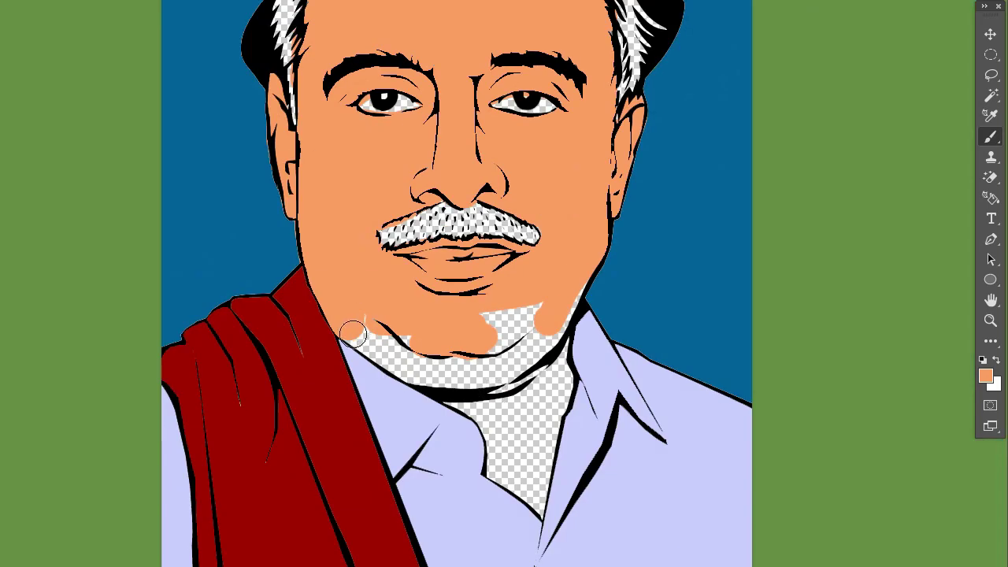
mouse_move(353, 334)
mouse_down()
mouse_move(359, 322)
mouse_move(556, 333)
mouse_move(477, 334)
mouse_move(405, 365)
mouse_move(512, 418)
mouse_up()
key(ctrl+z)
scroll(512, 418, up, 3)
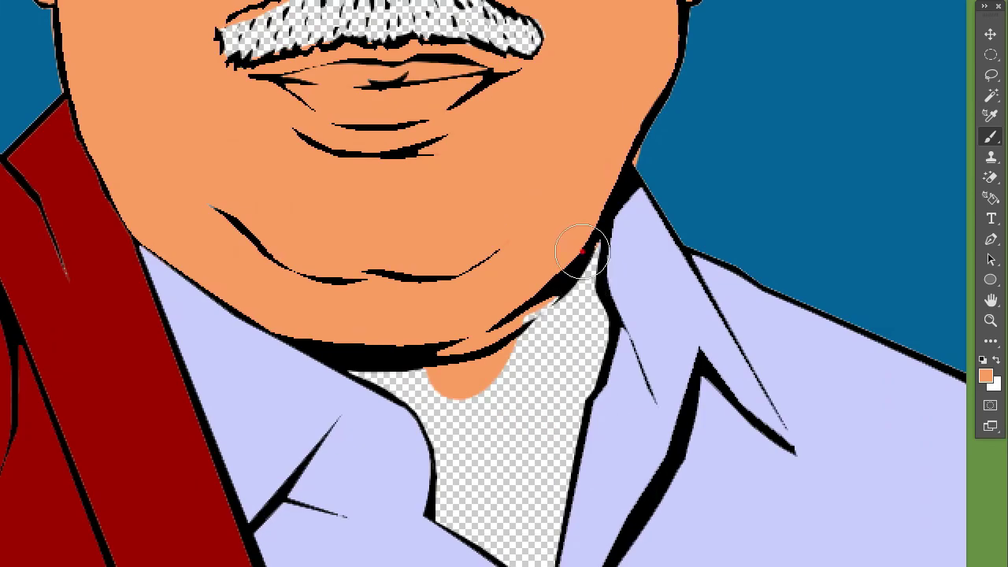
drag(582, 250, 547, 337)
scroll(547, 337, up, 3)
mouse_move(415, 176)
mouse_down()
mouse_move(512, 315)
mouse_move(626, 195)
mouse_move(535, 335)
mouse_move(592, 404)
mouse_up()
key(bracketleft)
key(bracketleft)
key(bracketleft)
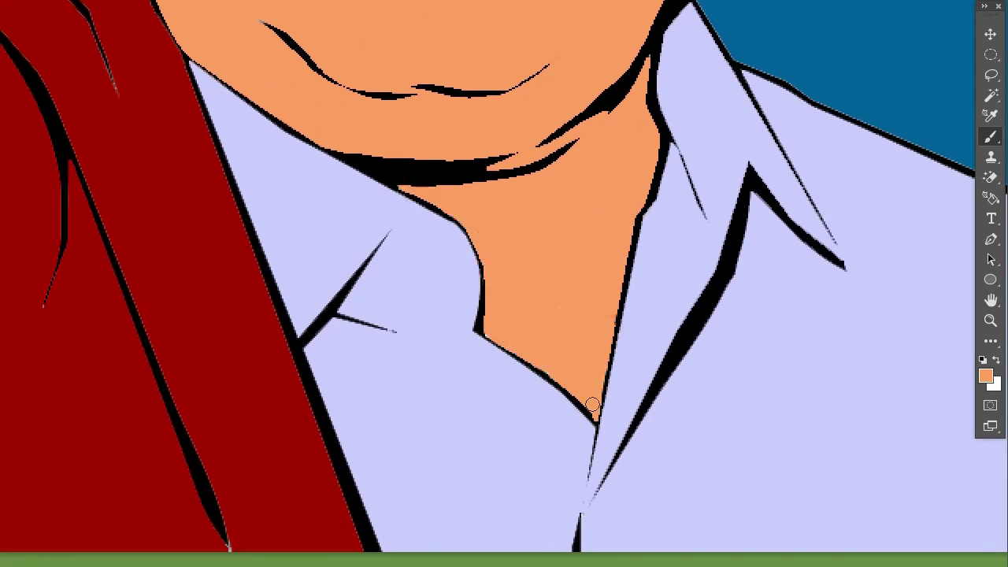
scroll(574, 216, down, 5)
scroll(551, 268, up, 2)
Step: Set the foreground colour to salmon red and paint the lips
scroll(551, 268, up, 2)
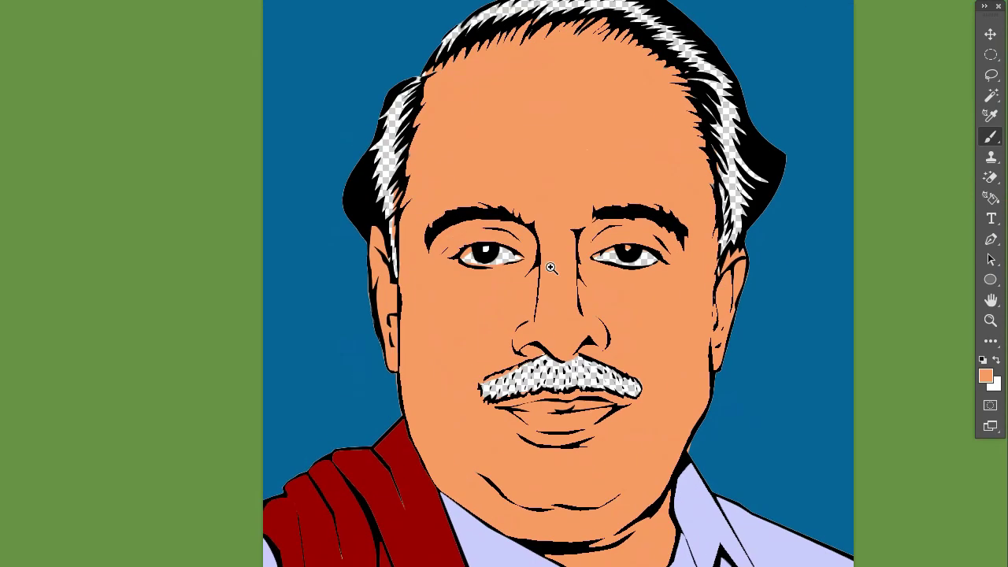
scroll(642, 461, up, 2)
click(985, 376)
click(861, 194)
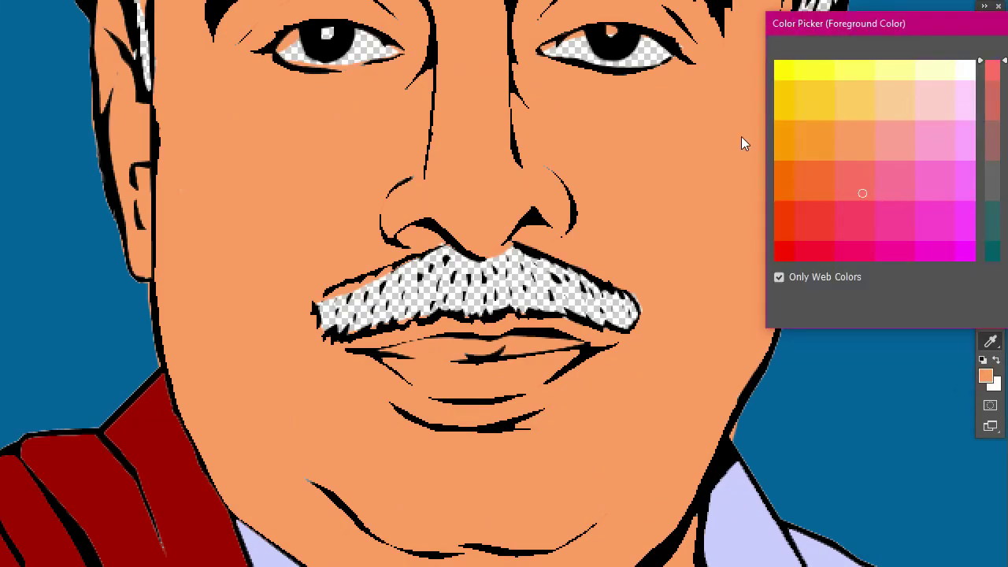
click(742, 142)
mouse_move(382, 354)
mouse_down()
mouse_move(488, 352)
mouse_move(462, 349)
mouse_move(441, 394)
mouse_move(559, 370)
mouse_move(543, 364)
mouse_up()
Step: Switch to white and paint the moustache and both eye whites
scroll(616, 289, up, 1)
scroll(616, 289, up, 4)
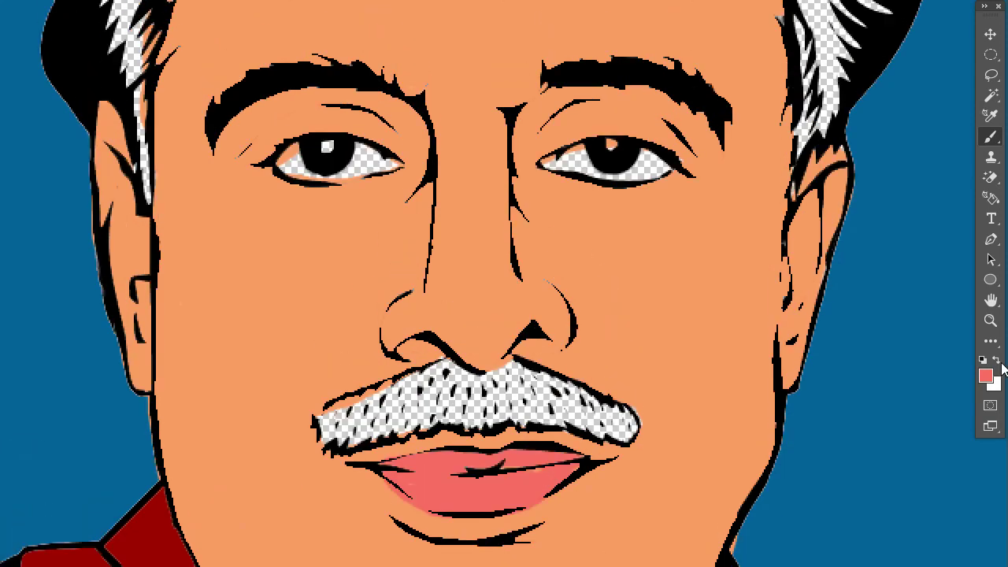
click(996, 360)
scroll(393, 381, down, 1)
mouse_move(346, 393)
mouse_down()
mouse_move(522, 349)
mouse_move(567, 383)
mouse_move(441, 390)
mouse_move(476, 374)
mouse_up()
scroll(601, 223, up, 5)
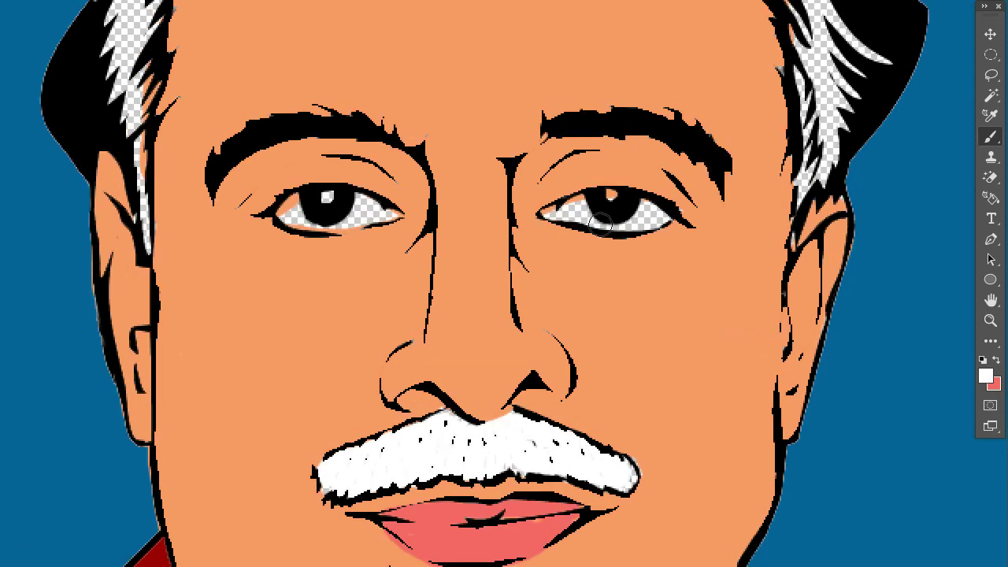
mouse_move(577, 210)
mouse_down()
mouse_move(653, 214)
mouse_move(622, 199)
mouse_move(630, 220)
mouse_up()
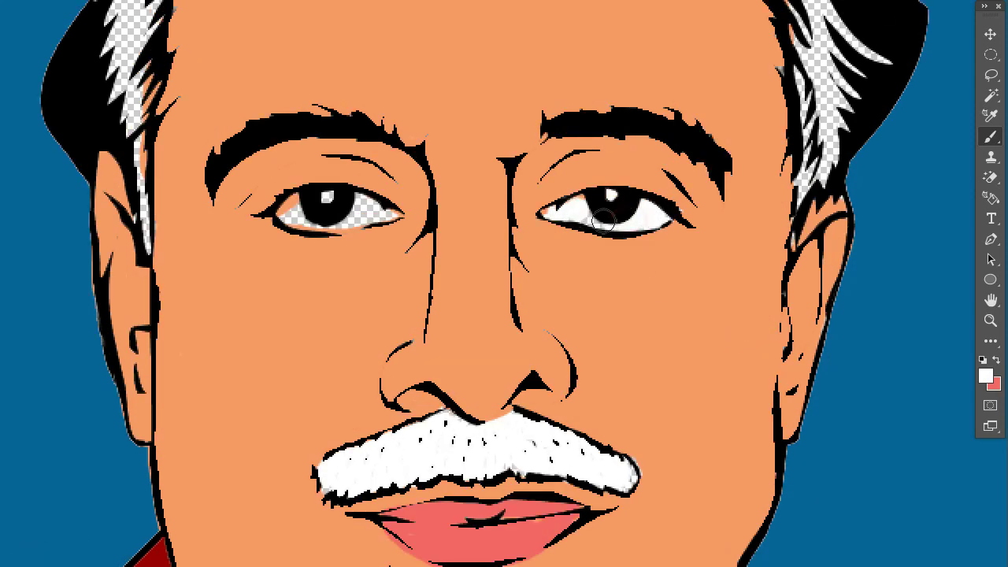
mouse_move(347, 211)
mouse_down()
mouse_move(367, 211)
mouse_move(285, 215)
mouse_move(354, 220)
mouse_up()
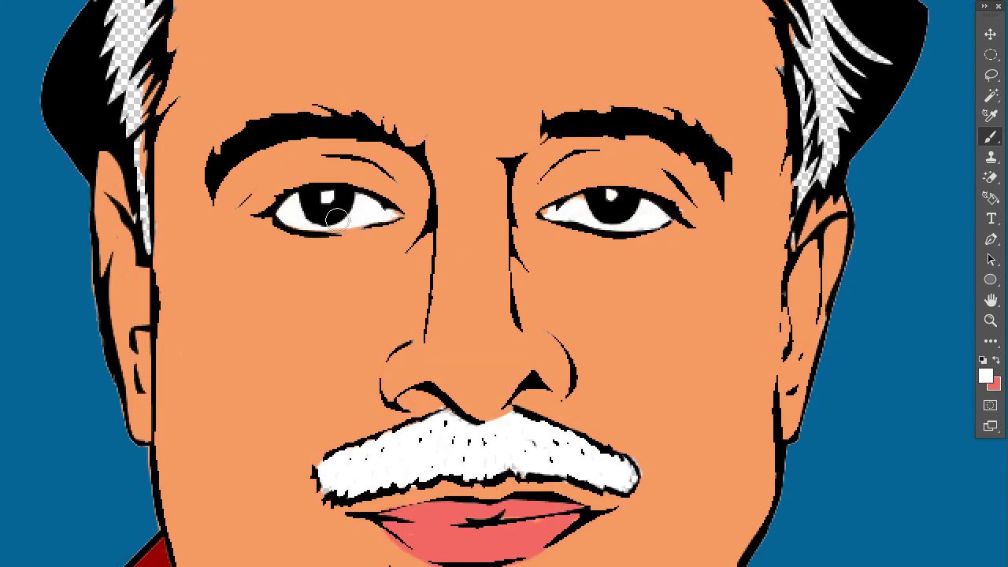
Step: Paint the see-through hair strands on the right side of the head white
scroll(423, 222, up, 5)
mouse_move(154, 151)
mouse_down()
mouse_move(140, 262)
mouse_move(147, 317)
mouse_up()
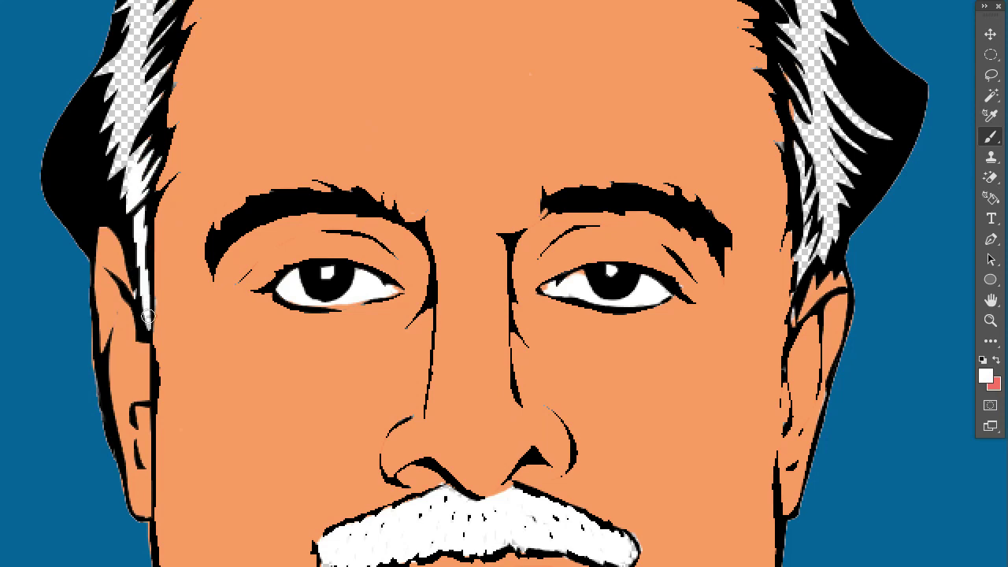
key(ctrl+z)
drag(839, 170, 805, 283)
drag(835, 157, 809, 87)
scroll(809, 87, up, 5)
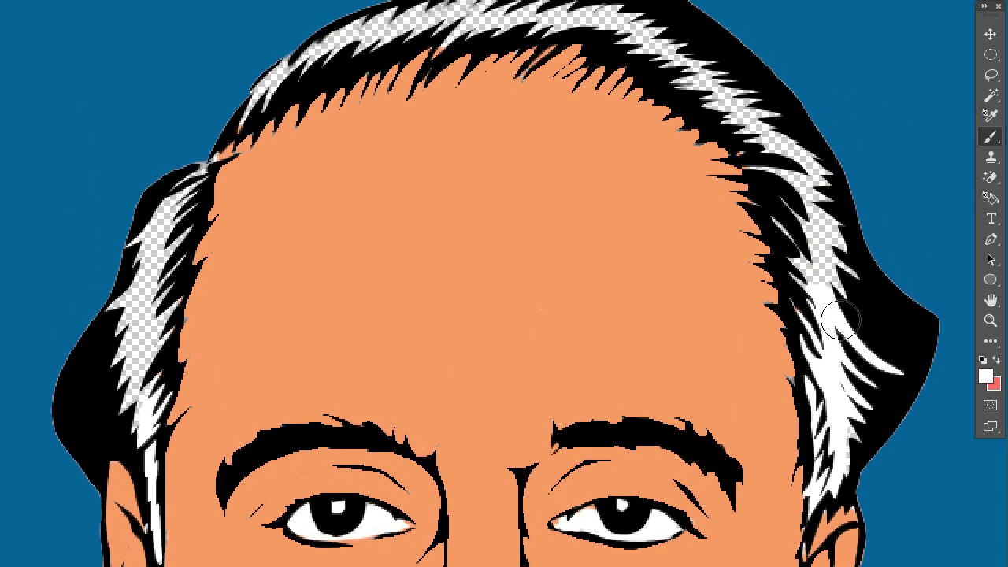
drag(843, 331, 756, 141)
mouse_move(803, 315)
mouse_down()
mouse_move(756, 158)
mouse_move(699, 83)
mouse_up()
scroll(699, 86, up, 3)
scroll(700, 85, left, 3)
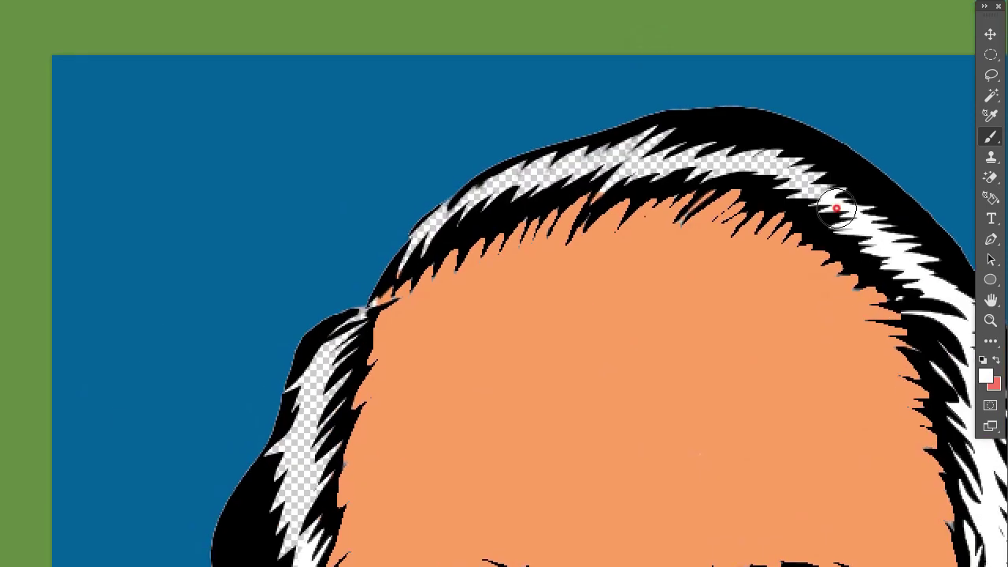
Step: Paint the hair strands on top of the head and the left temple white
mouse_move(847, 221)
mouse_down()
mouse_move(669, 138)
mouse_move(563, 189)
mouse_up()
mouse_move(661, 141)
mouse_down()
mouse_move(510, 182)
mouse_move(402, 264)
mouse_up()
drag(449, 201, 405, 244)
scroll(587, 169, down, 3)
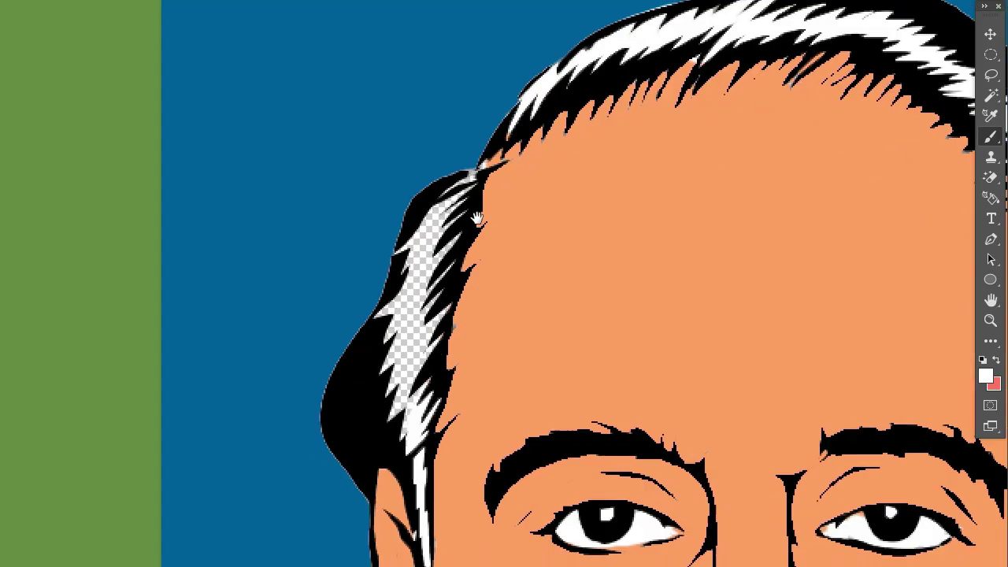
scroll(588, 169, left, 2)
mouse_move(492, 138)
mouse_down()
mouse_move(441, 228)
mouse_move(429, 371)
mouse_up()
drag(443, 230, 464, 169)
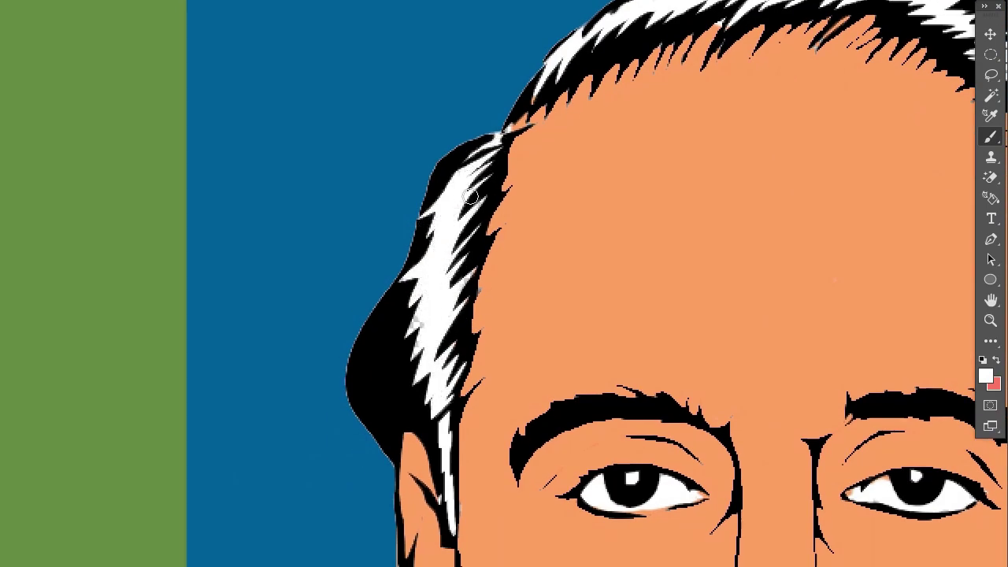
drag(417, 314, 449, 381)
scroll(582, 398, down, 3)
scroll(805, 363, up, 2)
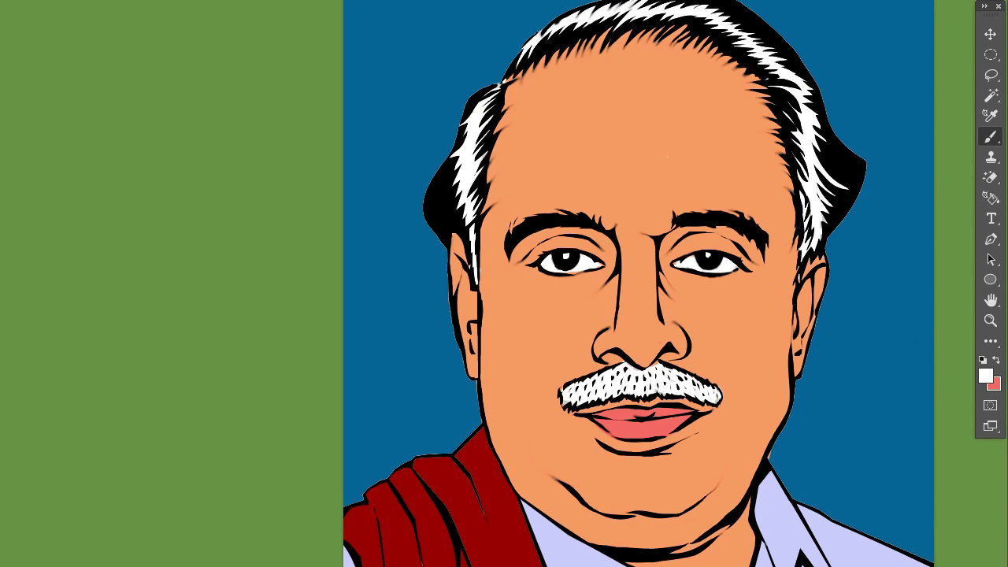
Step: Set the background colour to a salmon tone
click(994, 383)
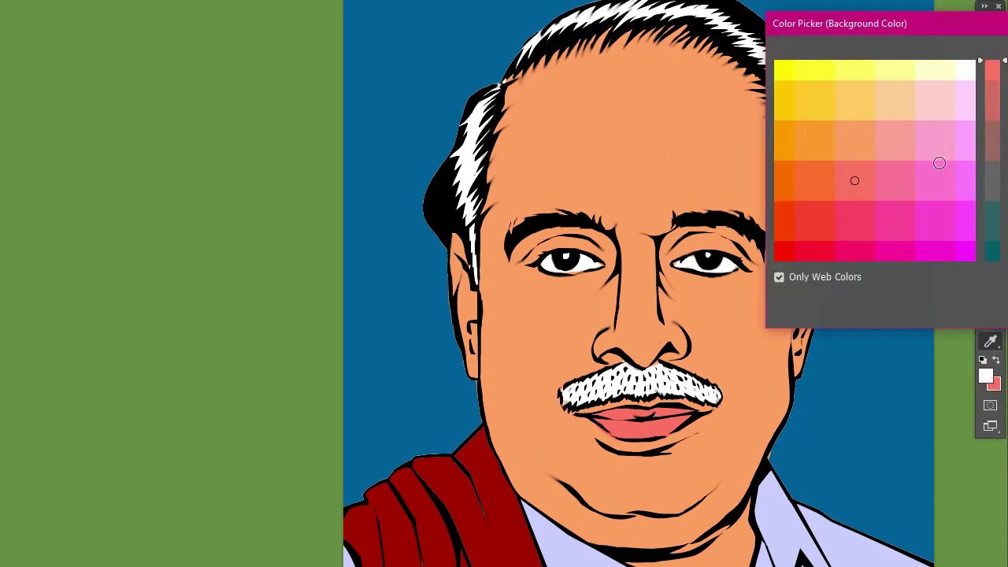
mouse_move(854, 180)
mouse_down()
mouse_move(796, 142)
mouse_move(646, 83)
mouse_up()
key(Return)
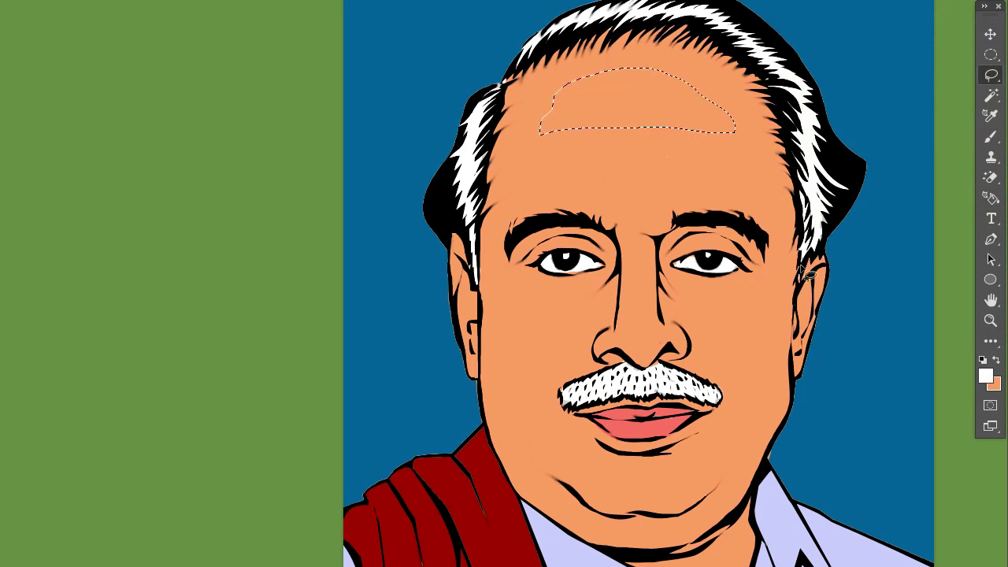
click(994, 384)
key(Return)
Step: Set the foreground colour to a light peach shade
click(986, 376)
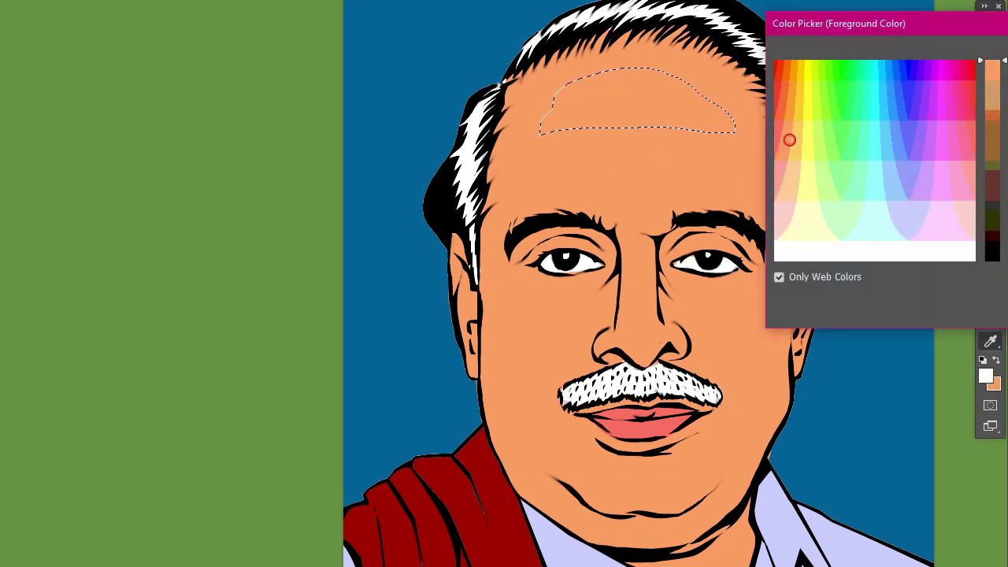
click(799, 157)
click(786, 141)
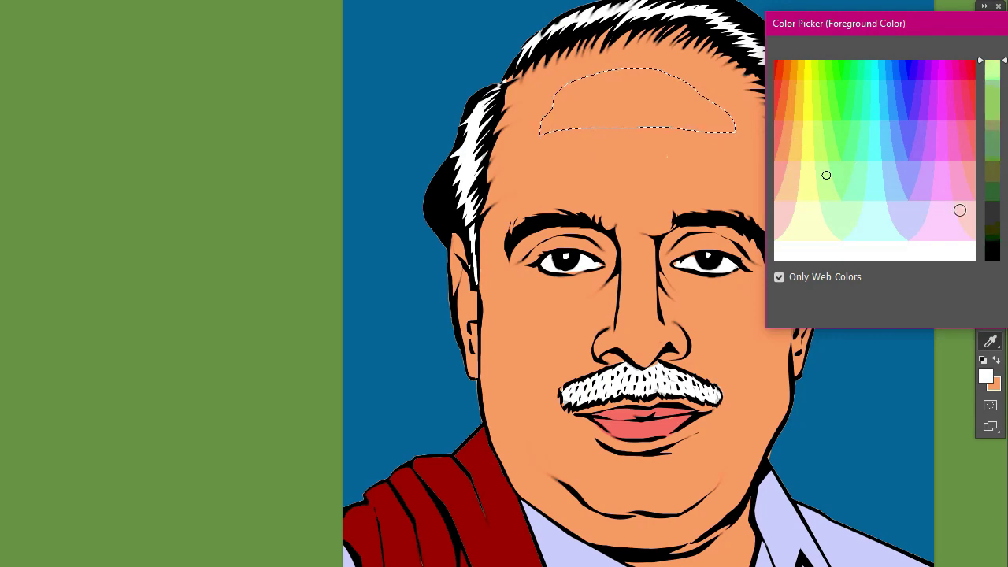
click(831, 67)
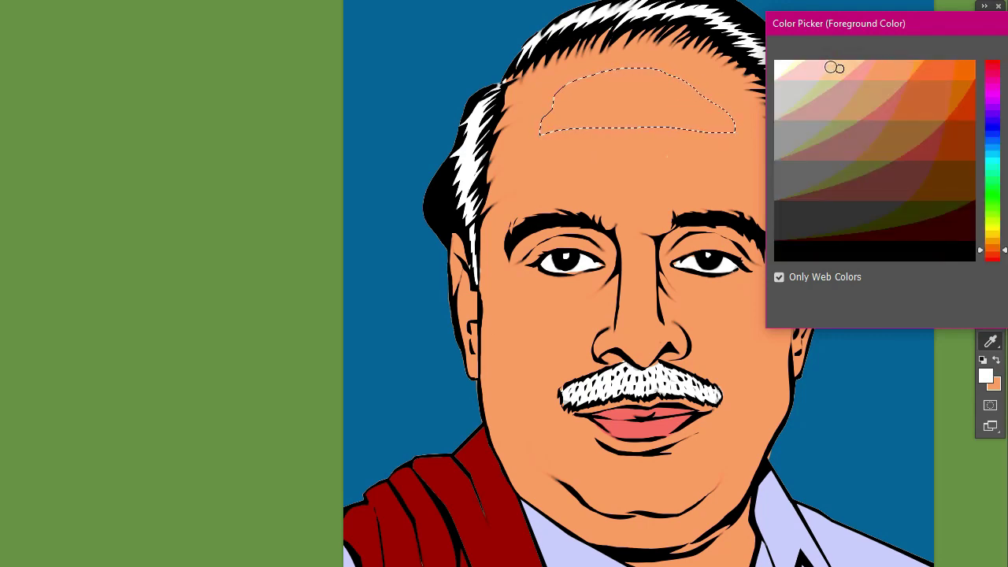
key(Return)
Step: Set the foreground to PANTONE 714 C from Color Libraries, then browse toward brown shades
click(986, 376)
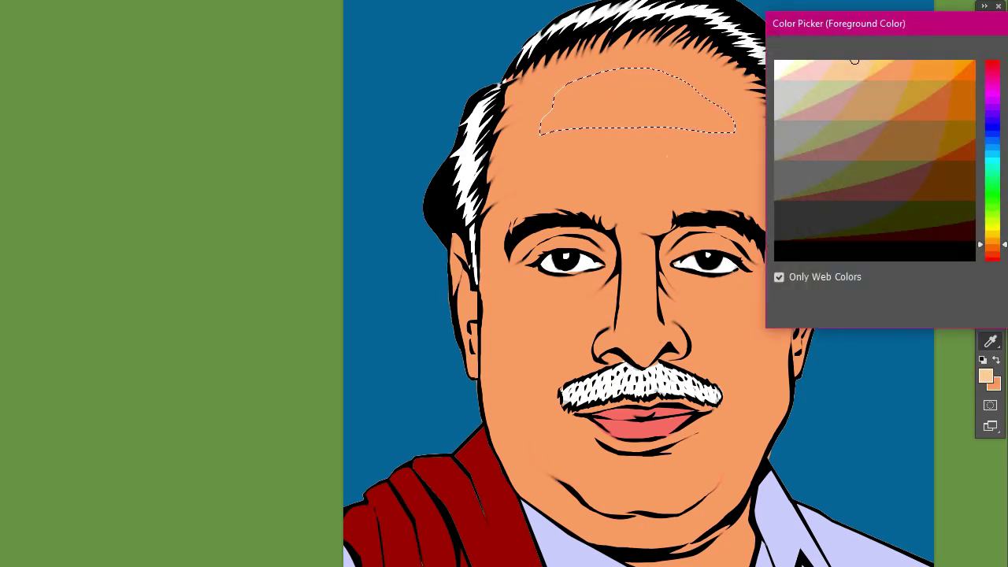
click(1000, 107)
click(908, 130)
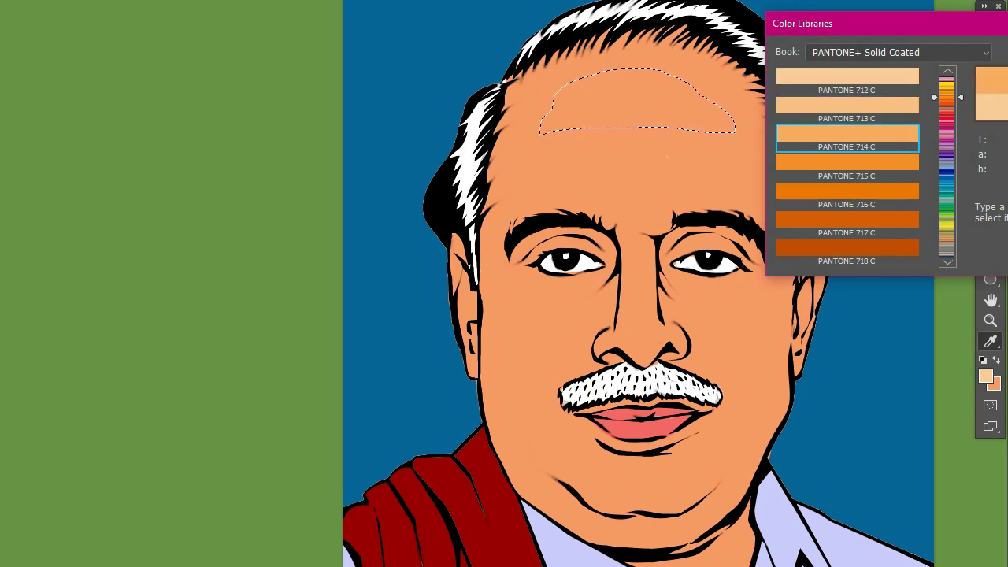
key(Return)
click(986, 378)
drag(947, 93, 957, 94)
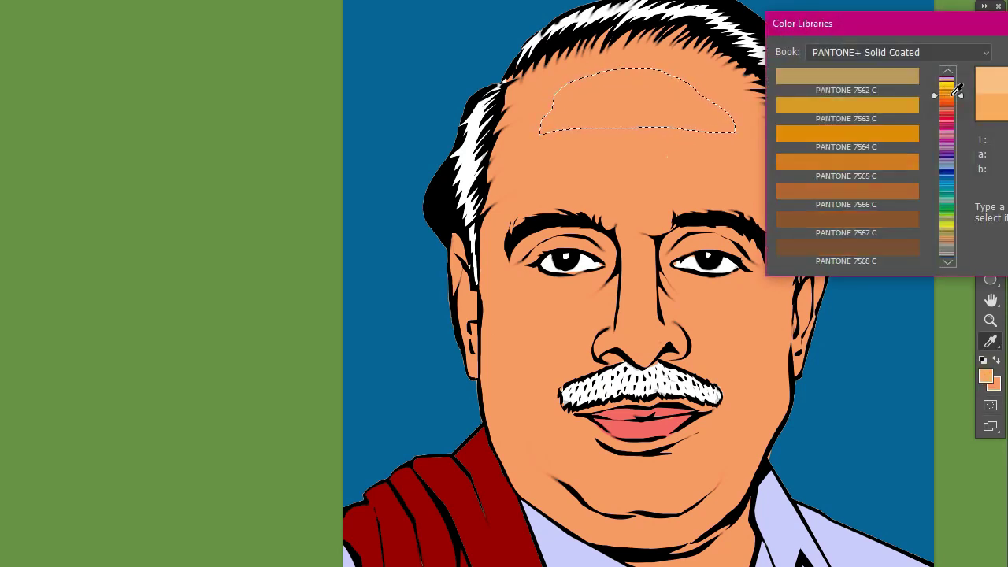
Step: Select brown PANTONE 1535 C and fill shadows under both eyebrows and the left eye
click(878, 218)
key(Return)
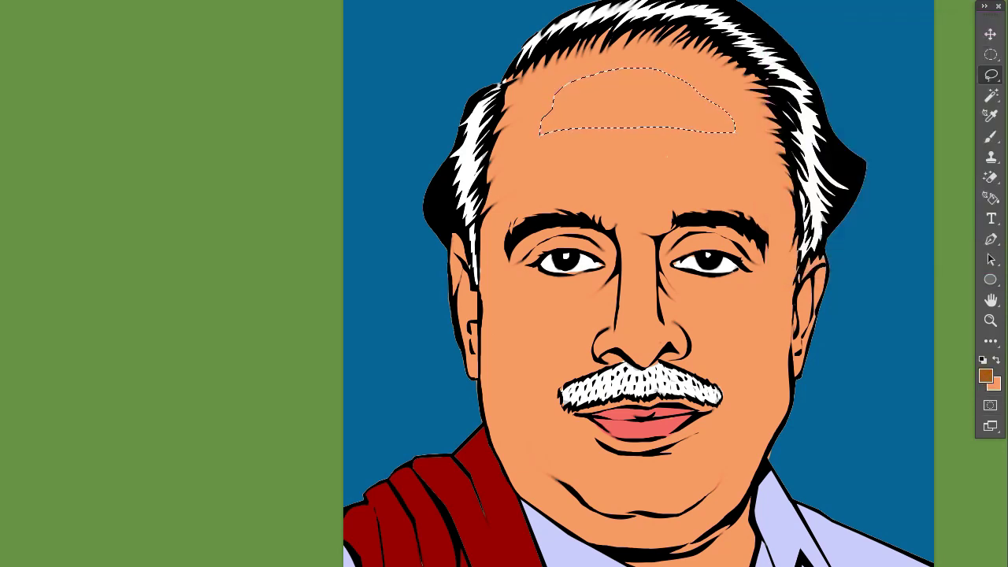
click(538, 98)
drag(622, 272, 556, 226)
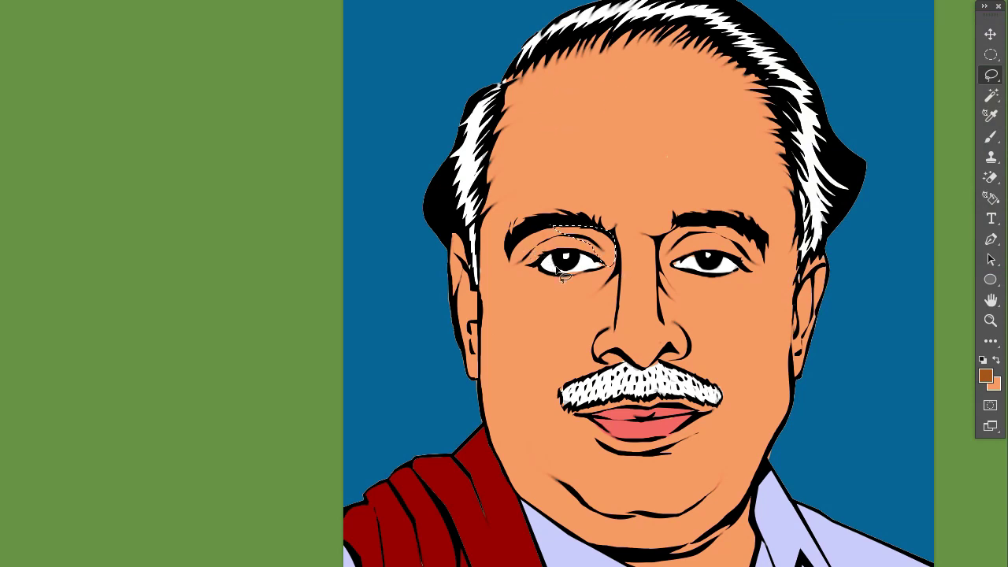
key(alt+BackSpace)
drag(704, 228, 697, 230)
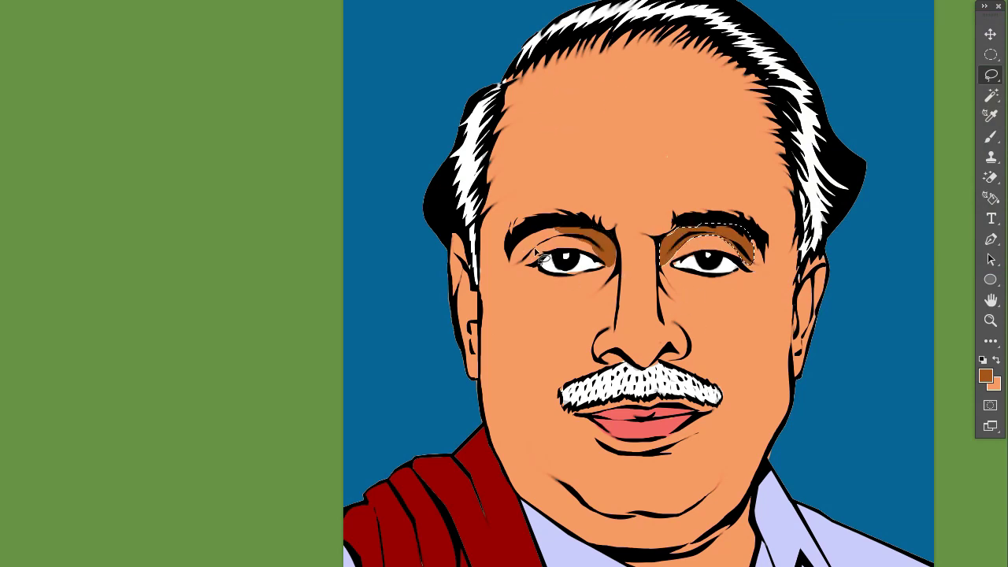
key(alt+BackSpace)
drag(544, 256, 583, 284)
key(alt+BackSpace)
Step: Fill brown shadows beside the nose bridge and along the left hairline
key(alt+BackSpace)
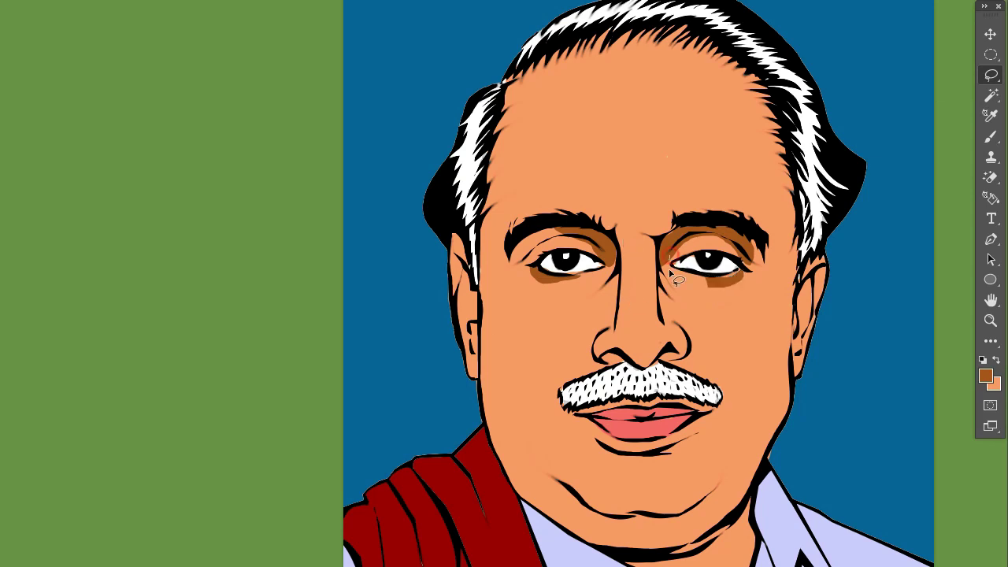
drag(677, 255, 668, 291)
drag(591, 54, 529, 121)
drag(485, 244, 489, 263)
key(alt+BackSpace)
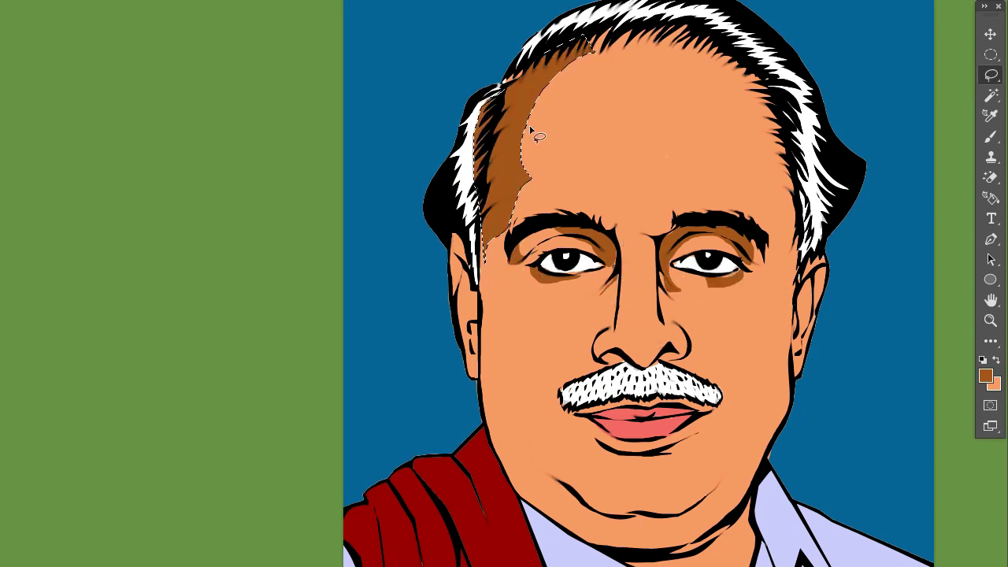
key(ctrl+z)
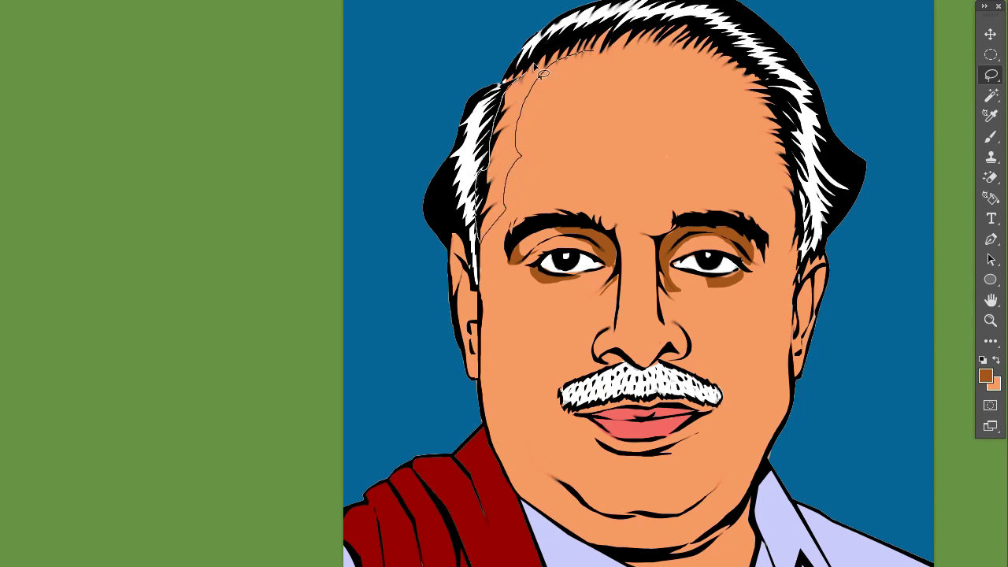
drag(543, 72, 542, 76)
key(alt+BackSpace)
key(ctrl+d)
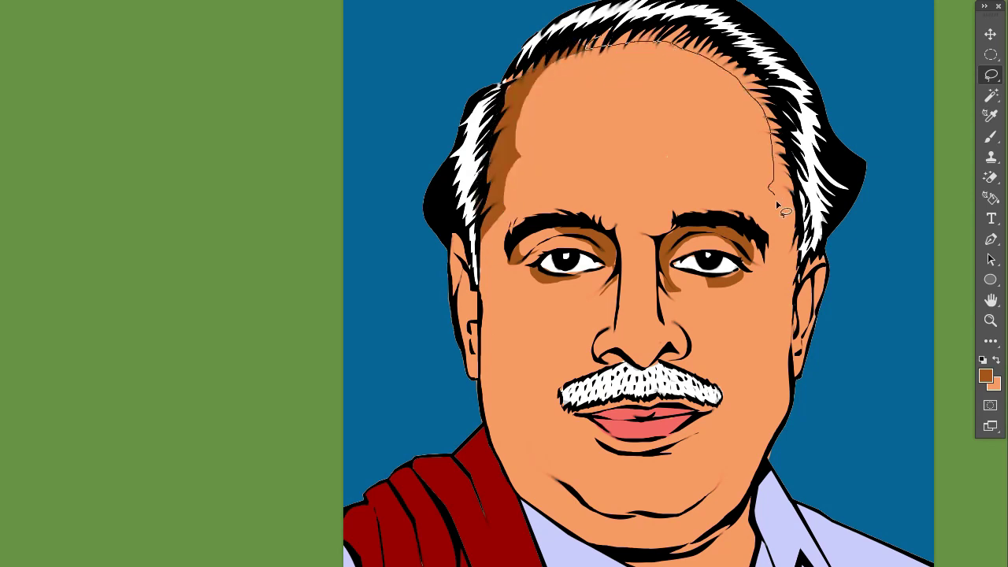
Step: Fill brown shadows along the right hairline, beside the left ear and down the left cheek
drag(813, 234, 740, 59)
drag(609, 34, 606, 36)
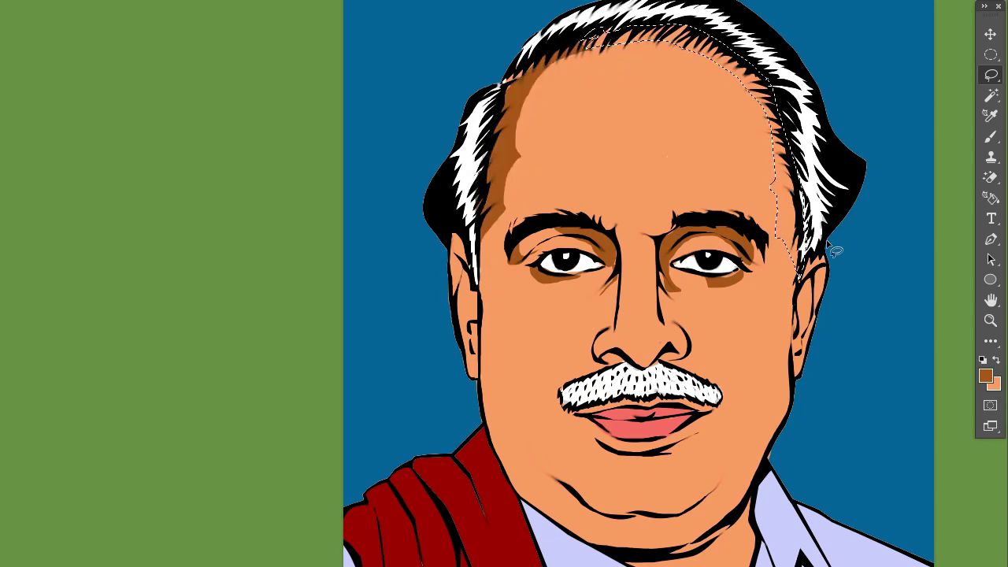
key(alt+BackSpace)
key(ctrl+d)
scroll(457, 186, down, 2)
scroll(457, 185, down, 1)
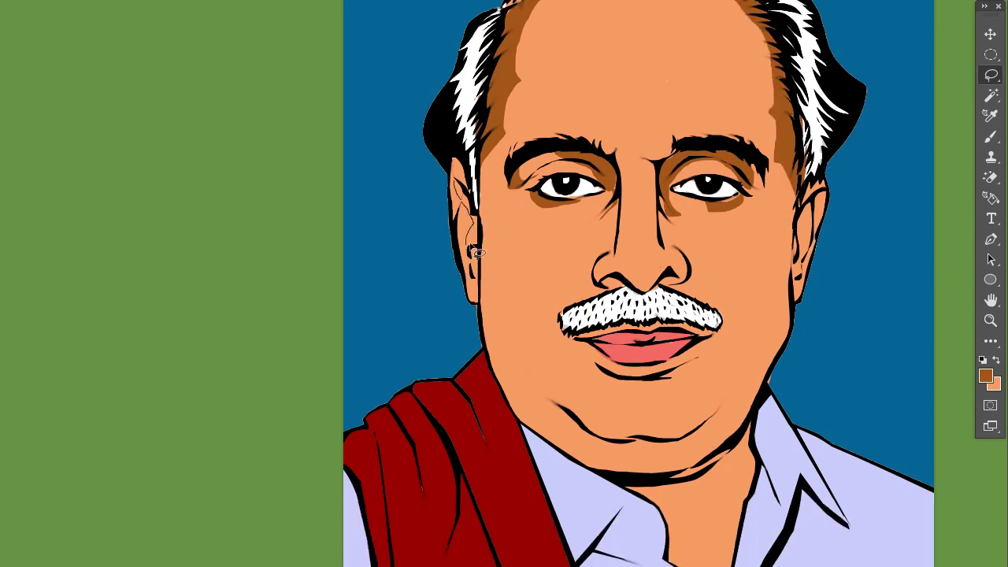
drag(476, 250, 472, 240)
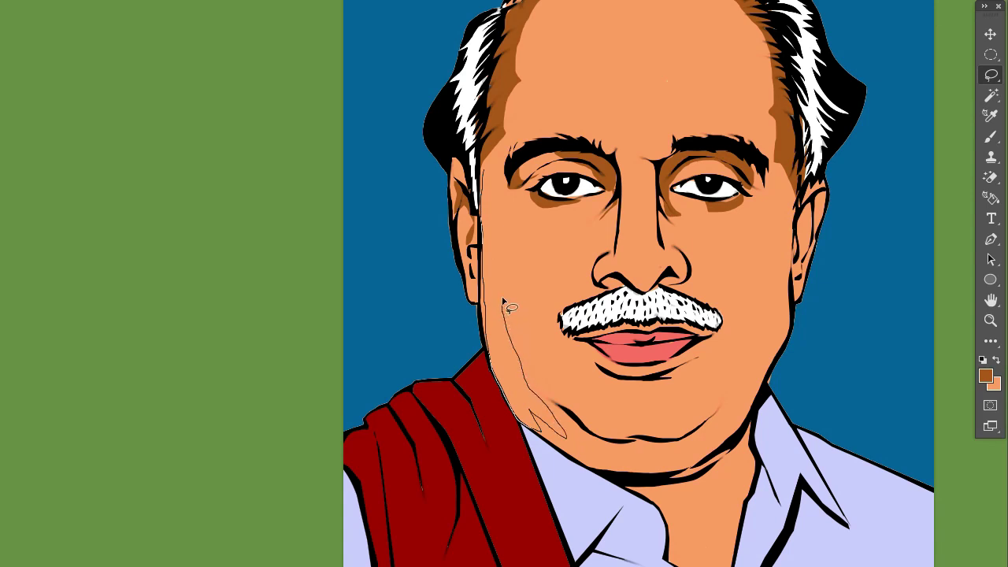
drag(496, 154, 497, 156)
key(alt+BackSpace)
key(ctrl+d)
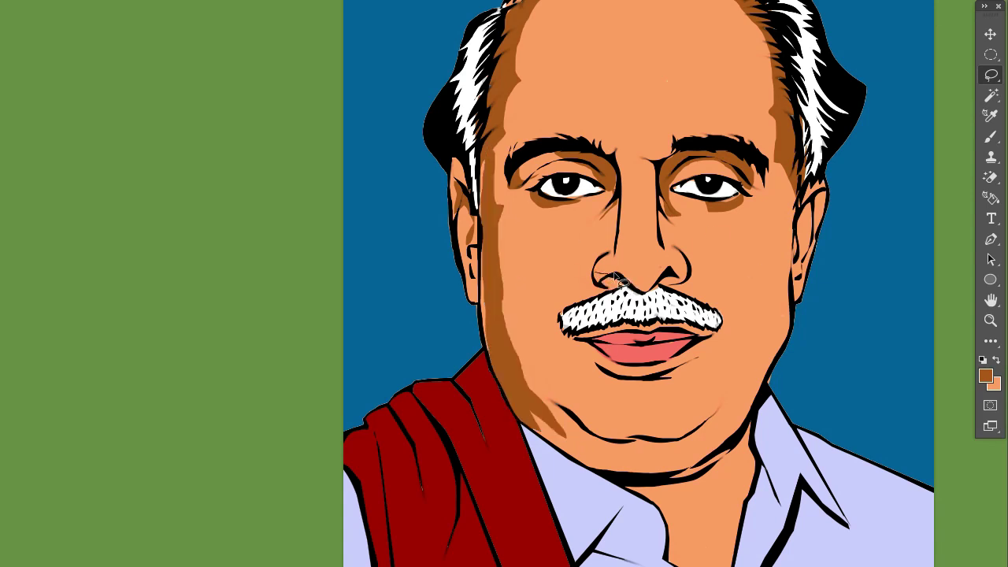
Step: Fill brown shadows on the nose, the crease beside it and under the lower lip
drag(607, 301, 603, 298)
key(alt+BackSpace)
key(ctrl+d)
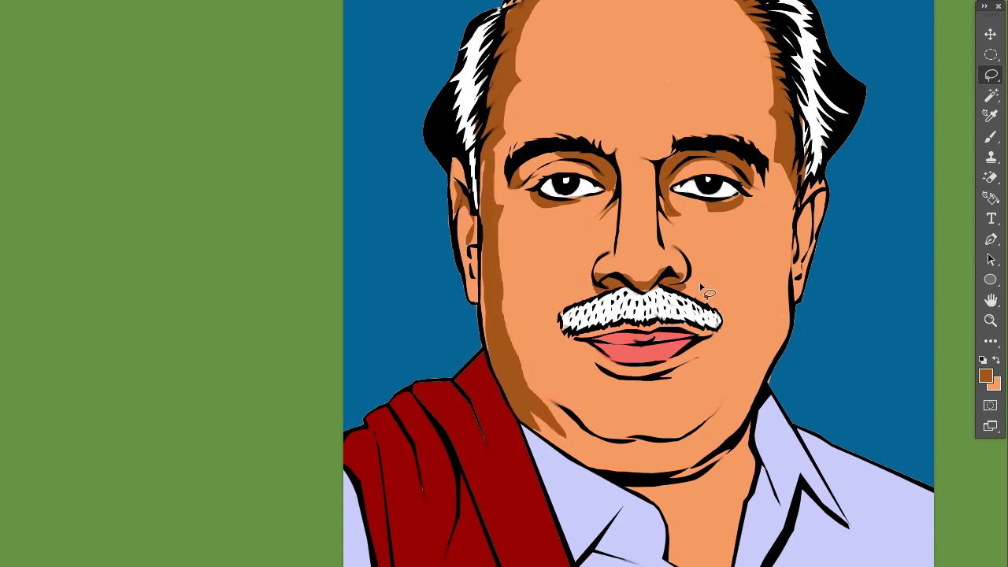
drag(711, 285, 690, 255)
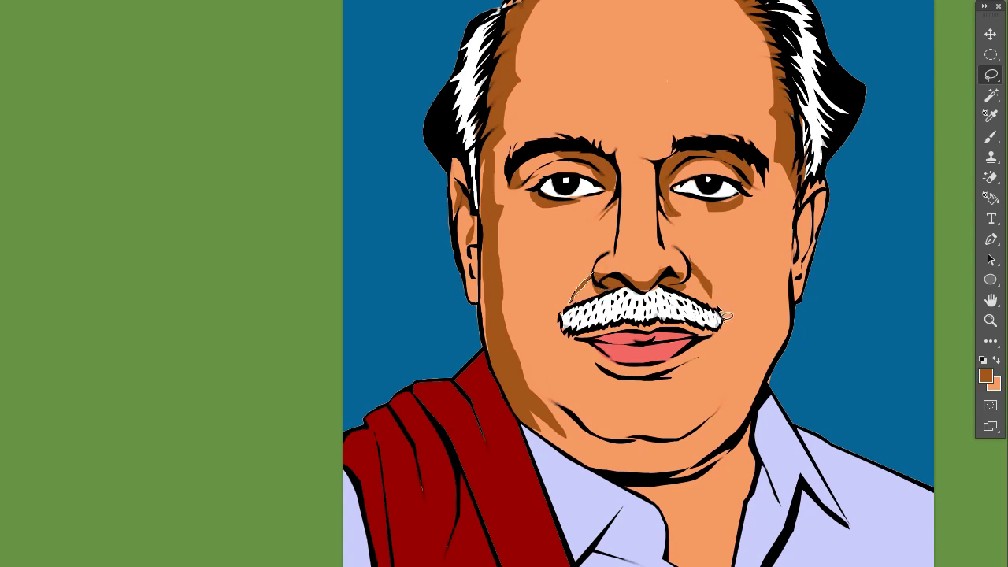
key(alt+BackSpace)
key(ctrl+d)
mouse_move(588, 356)
mouse_down()
mouse_move(653, 373)
mouse_move(592, 361)
mouse_up()
key(alt+BackSpace)
key(ctrl+d)
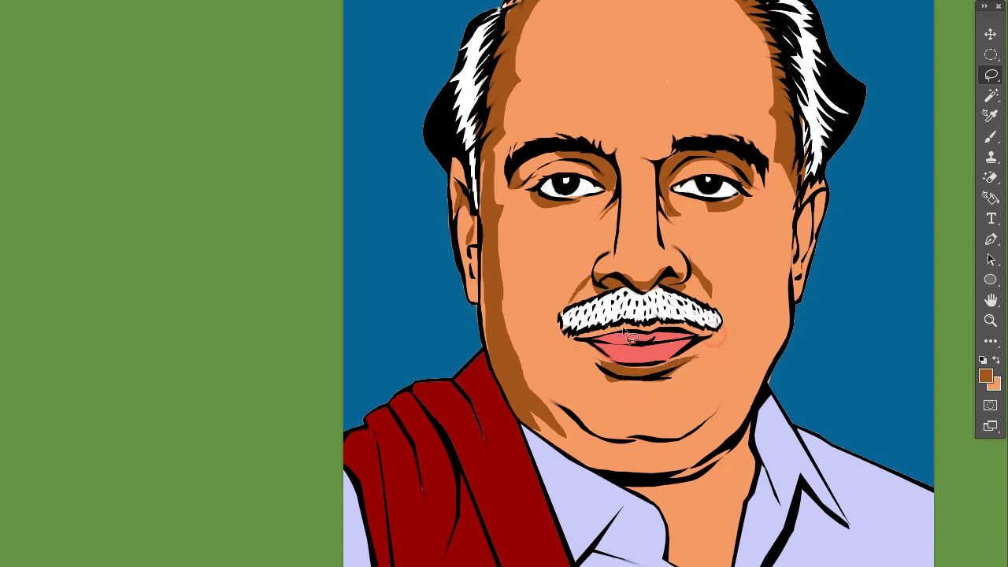
Step: Fill brown shadows along the moustache, the right jaw and around the right ear
drag(555, 327, 709, 335)
drag(762, 352, 786, 337)
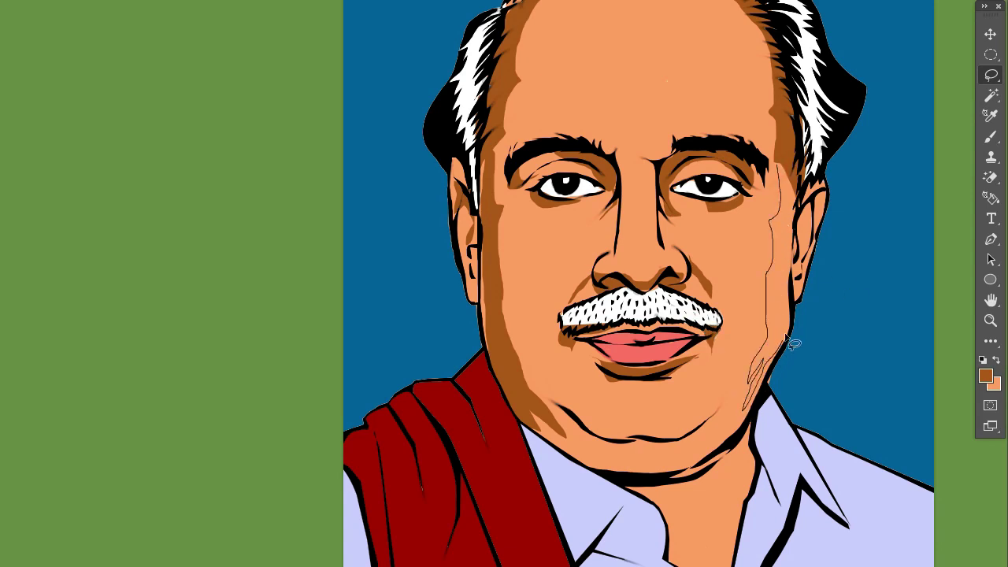
key(alt+BackSpace)
drag(797, 170, 803, 218)
key(ctrl+d)
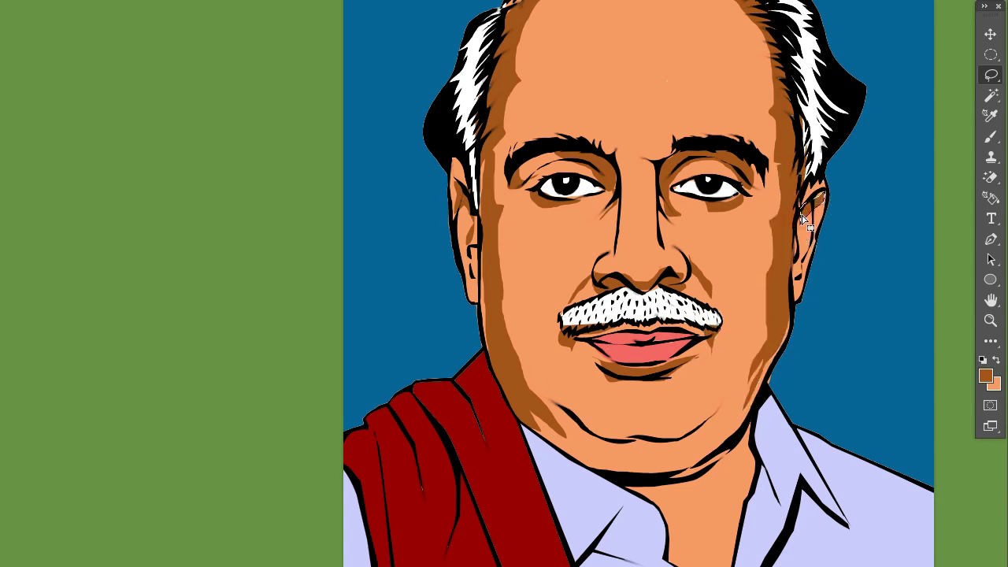
scroll(603, 447, down, 2)
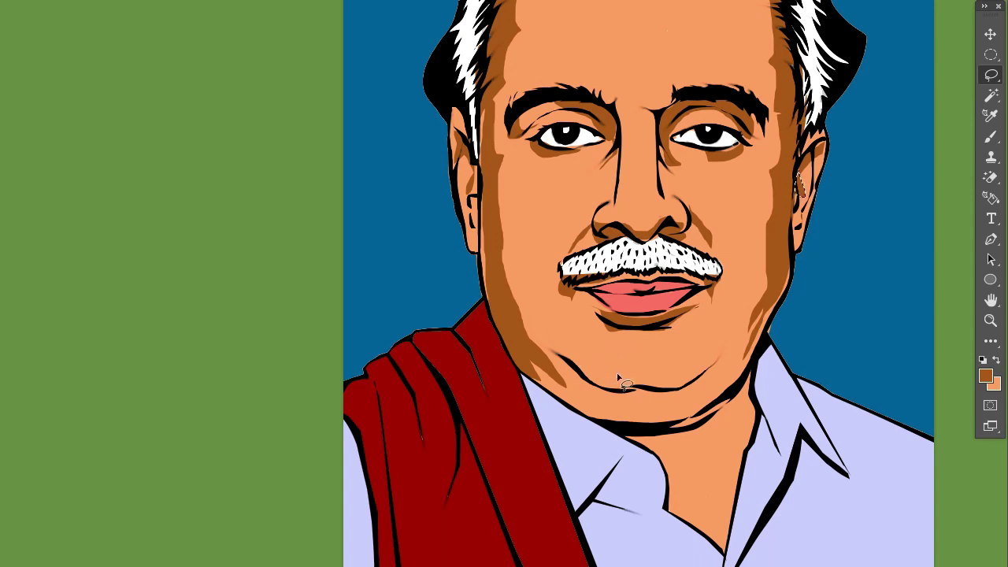
Step: Fill brown shadow shapes under the chin and down the neck
drag(596, 394, 568, 396)
key(alt+BackSpace)
key(ctrl+d)
click(597, 174)
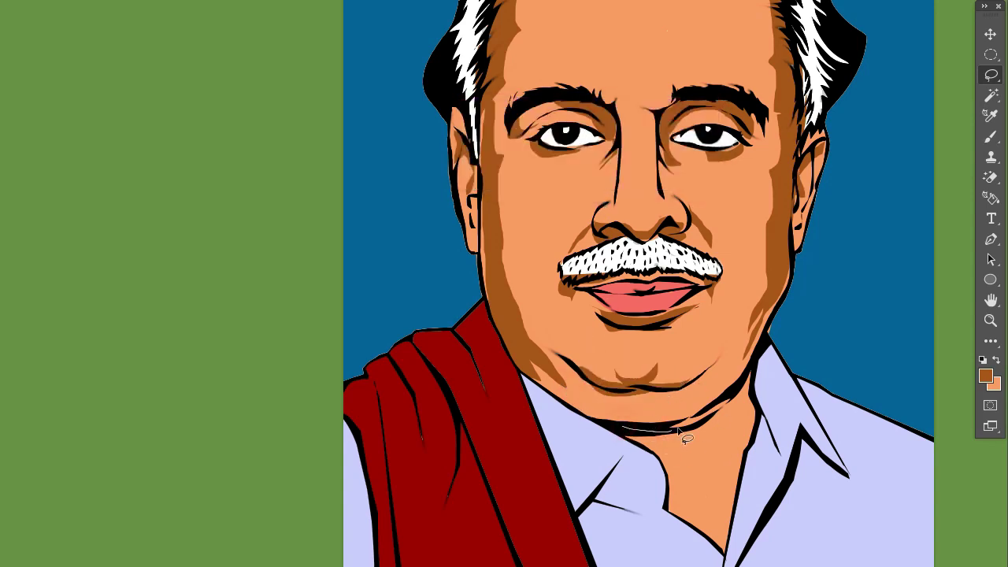
drag(653, 455, 660, 458)
key(alt+BackSpace)
click(717, 473)
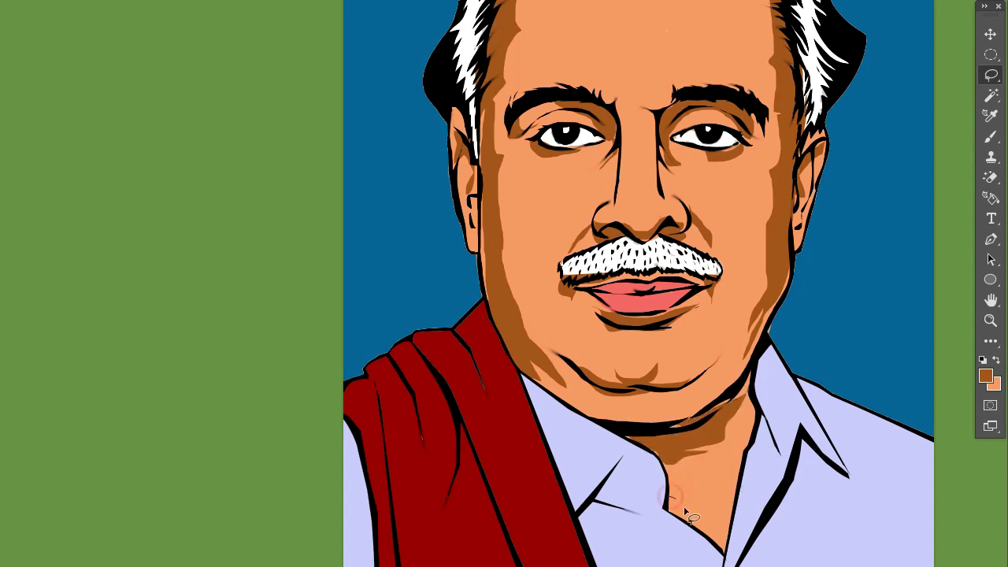
Step: Add brown shadow along the right jaw and the chin line
drag(759, 322, 740, 381)
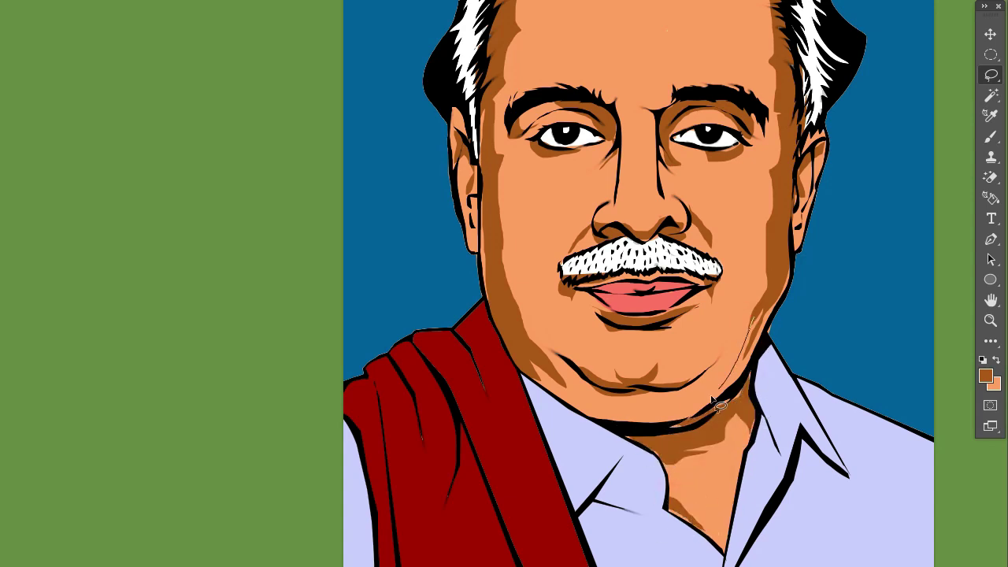
drag(557, 372, 718, 398)
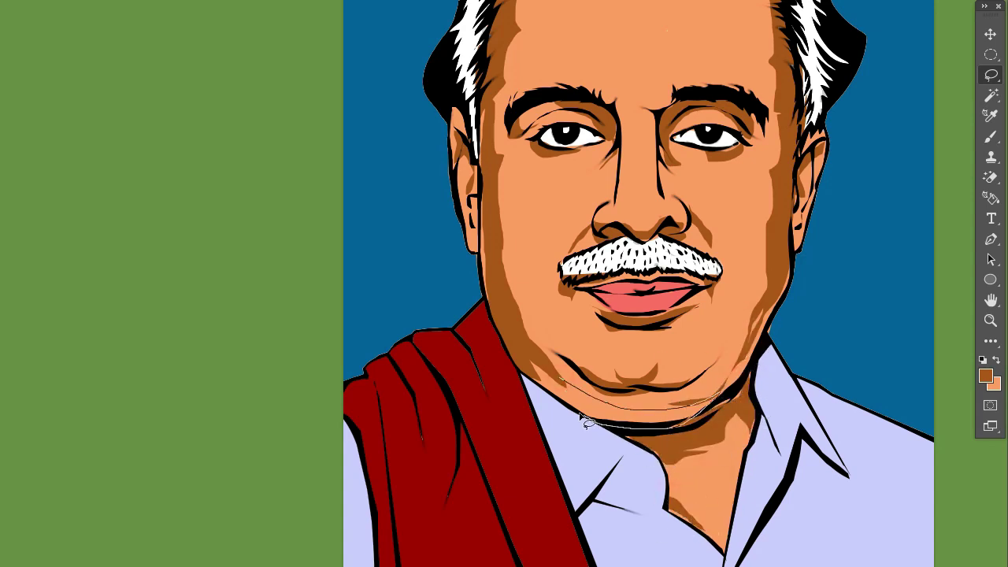
drag(547, 362, 522, 352)
key(alt+BackSpace)
scroll(634, 309, up, 4)
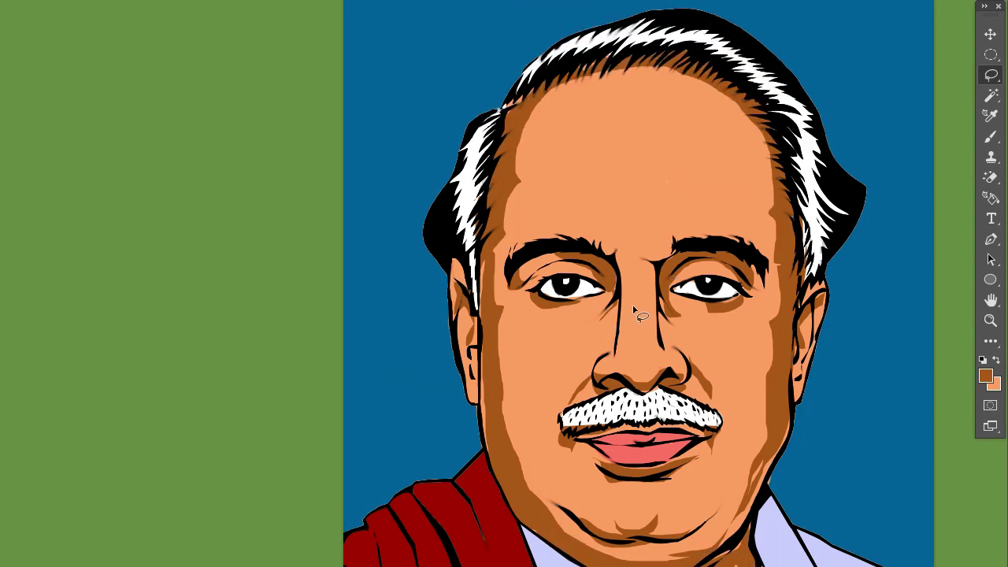
Step: Shade both sides of the nose with brown
drag(618, 327, 619, 311)
key(alt+BackSpace)
drag(670, 356, 676, 315)
scroll(715, 360, down, 3)
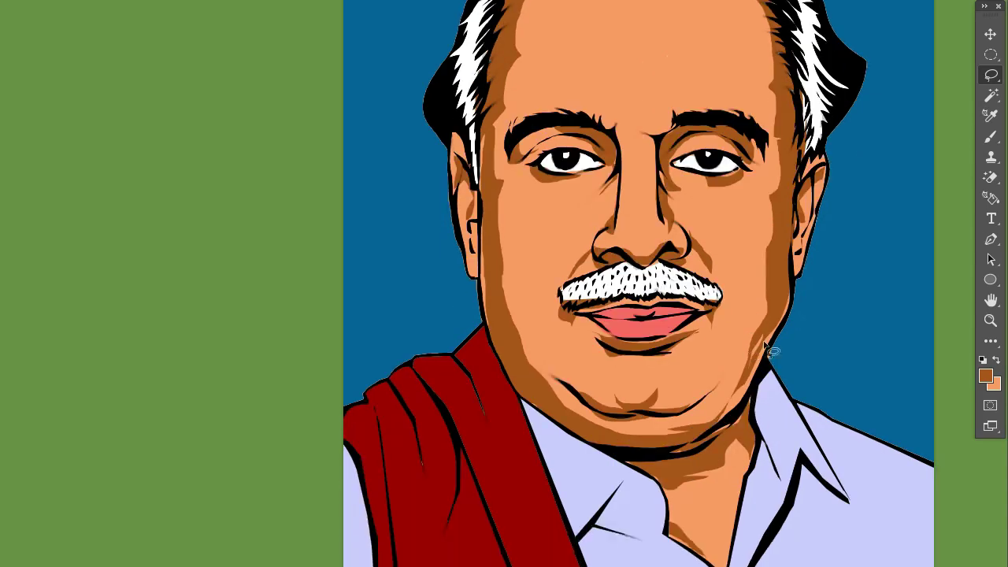
scroll(741, 436, down, 5)
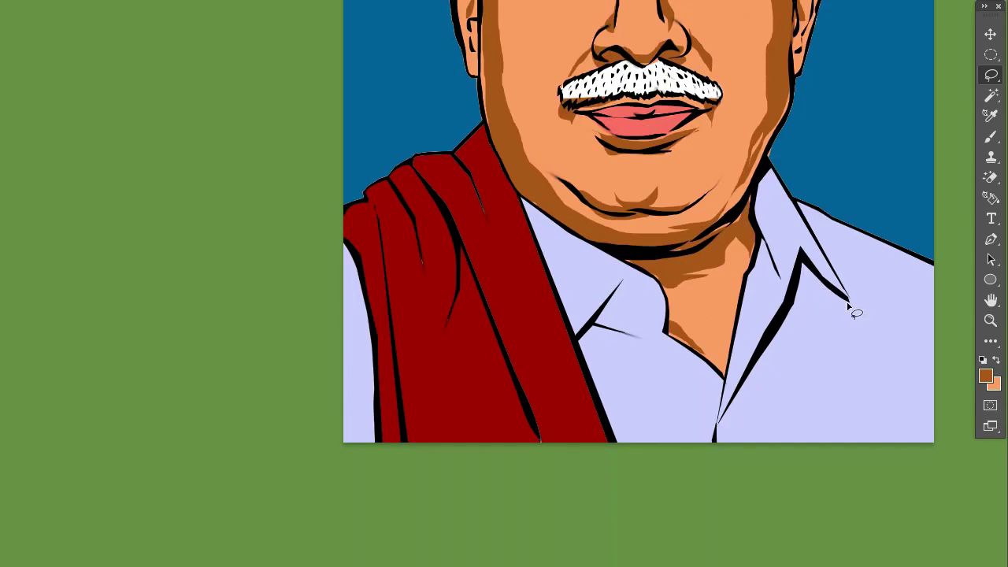
Step: Shade the shirt below the collar tip with a darker lavender from Color Libraries
drag(849, 307, 851, 310)
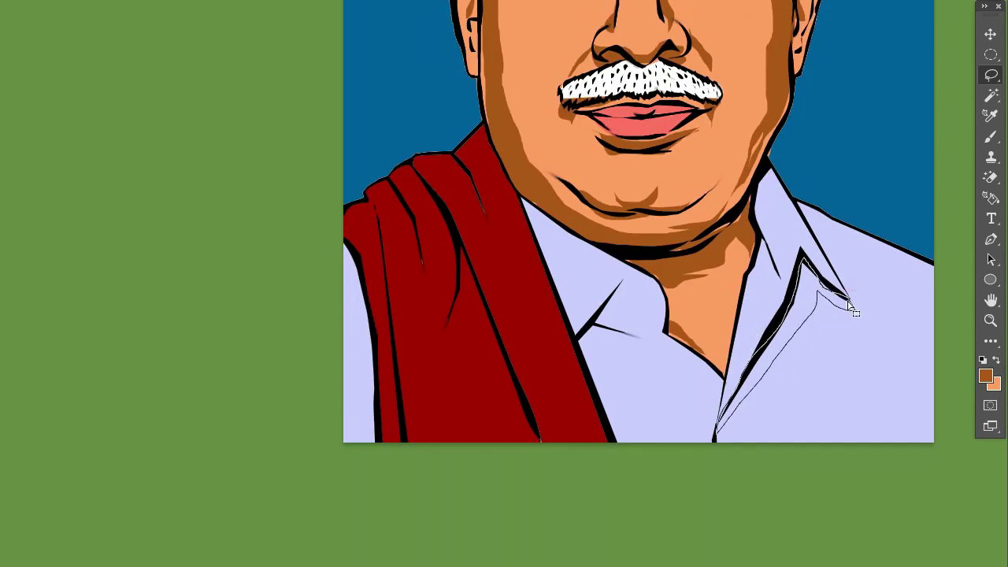
click(986, 376)
click(890, 193)
key(Return)
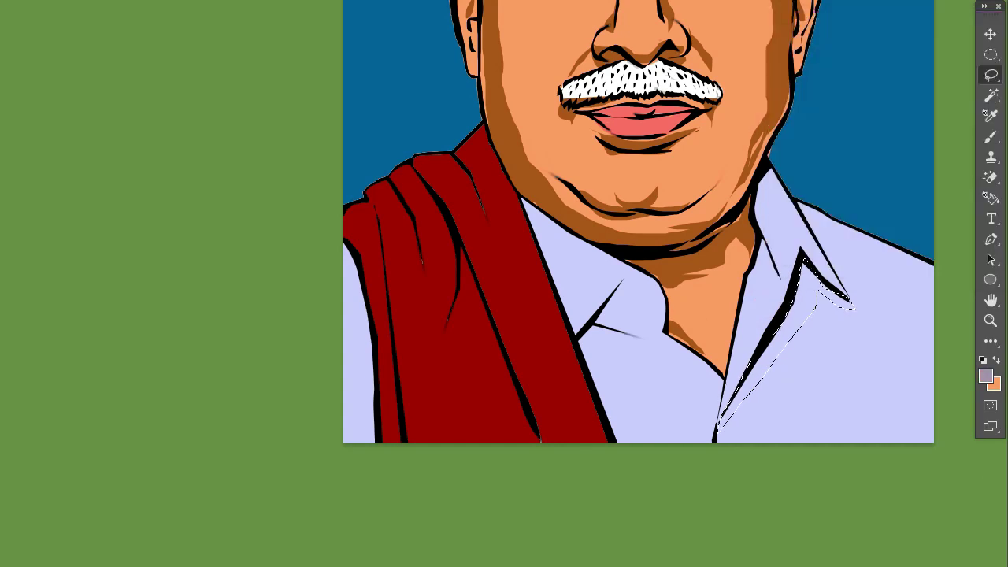
key(alt+BackSpace)
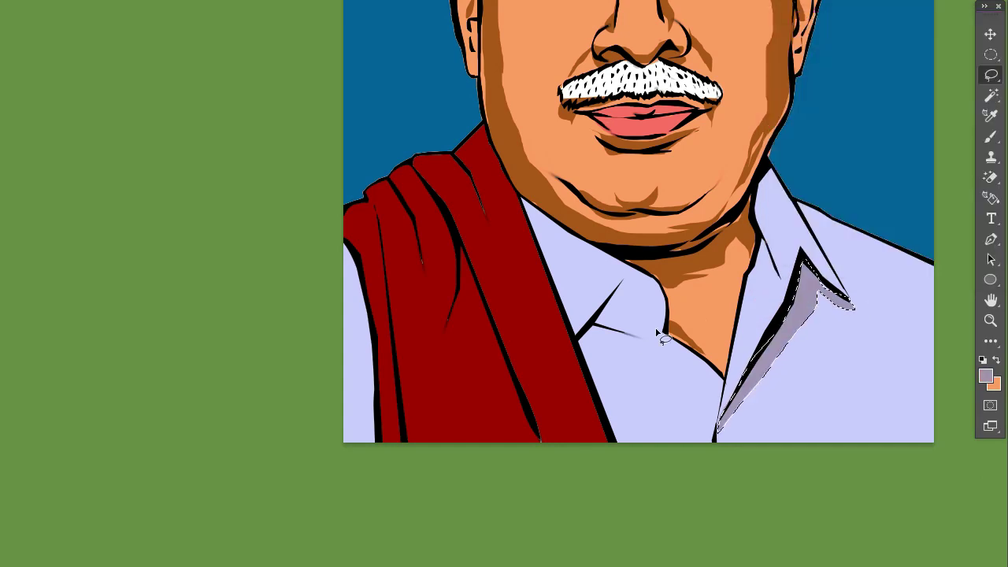
key(ctrl+d)
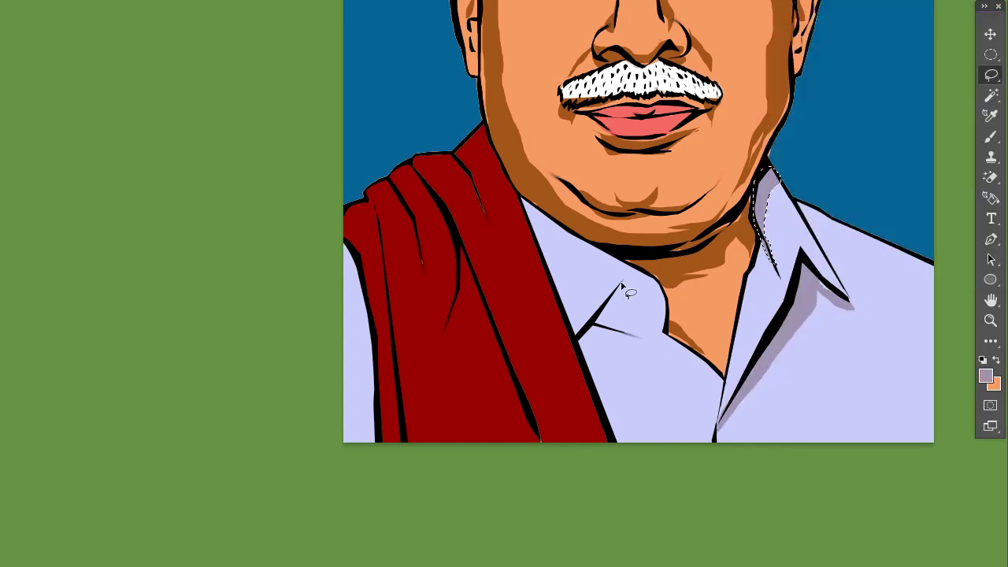
Step: Add darker lavender shadows beside the neck, right of the collar, and along the shawl's edge
drag(628, 288, 596, 348)
drag(807, 221, 804, 212)
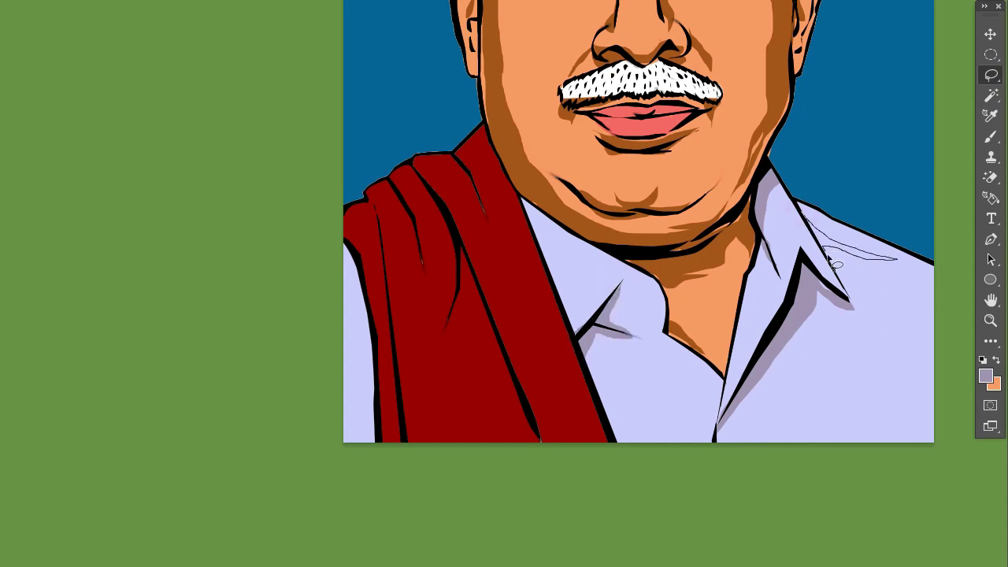
key(alt+BackSpace)
key(ctrl+d)
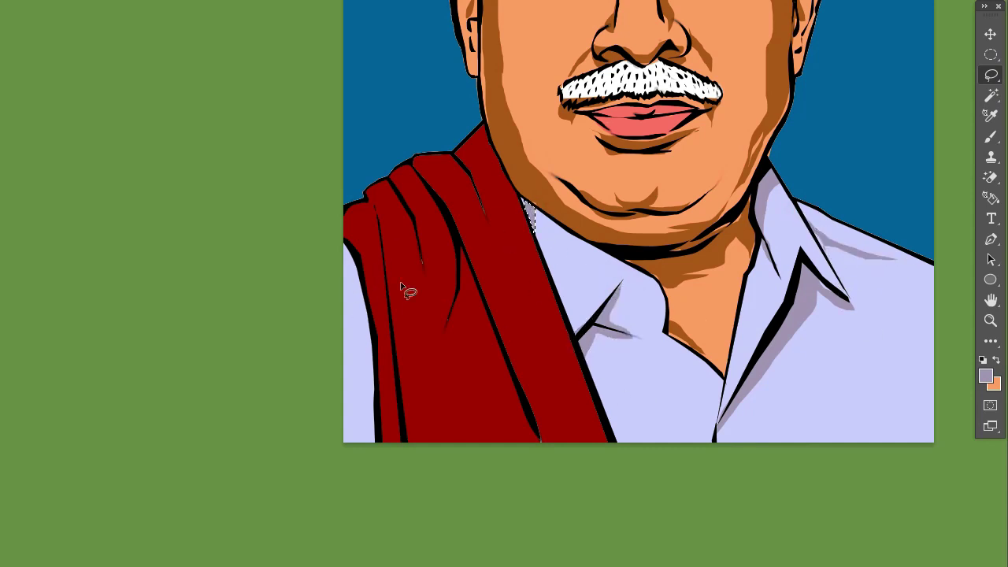
drag(373, 330, 374, 331)
scroll(540, 341, up, 2)
scroll(551, 331, up, 4)
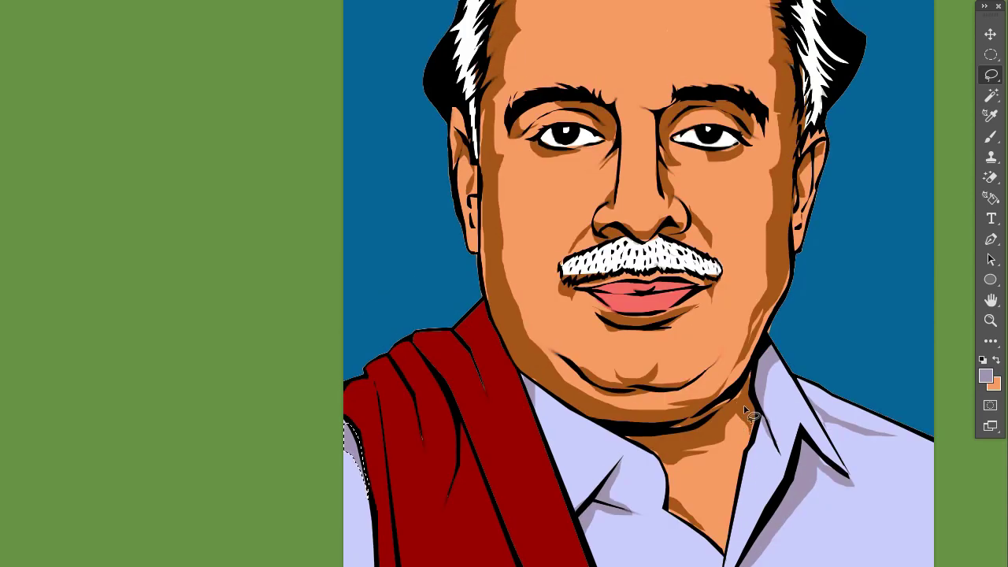
scroll(603, 324, up, 1)
Step: Fill the upper lip with PANTONE 7522 C reddish-brown
drag(636, 311, 597, 317)
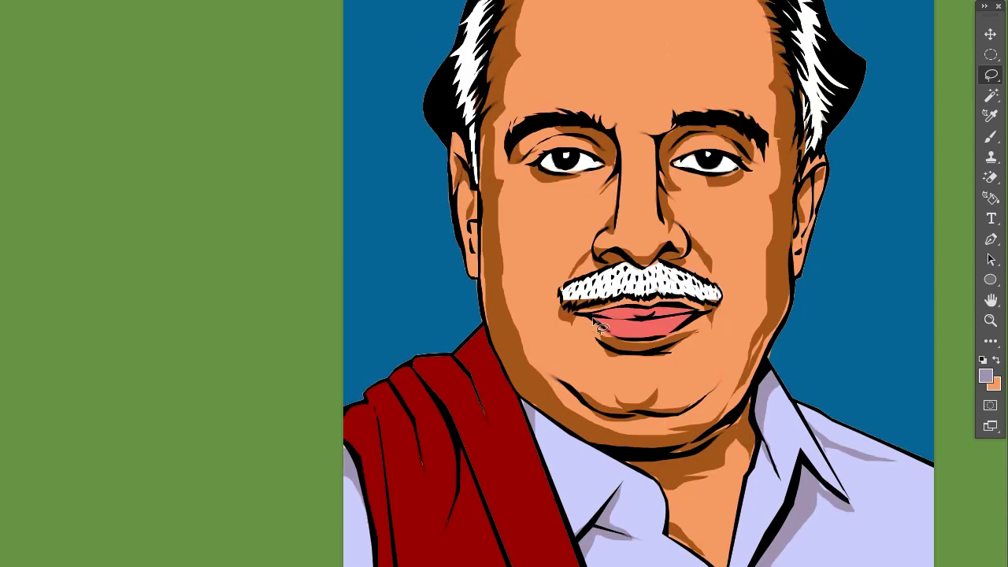
scroll(597, 316, up, 2)
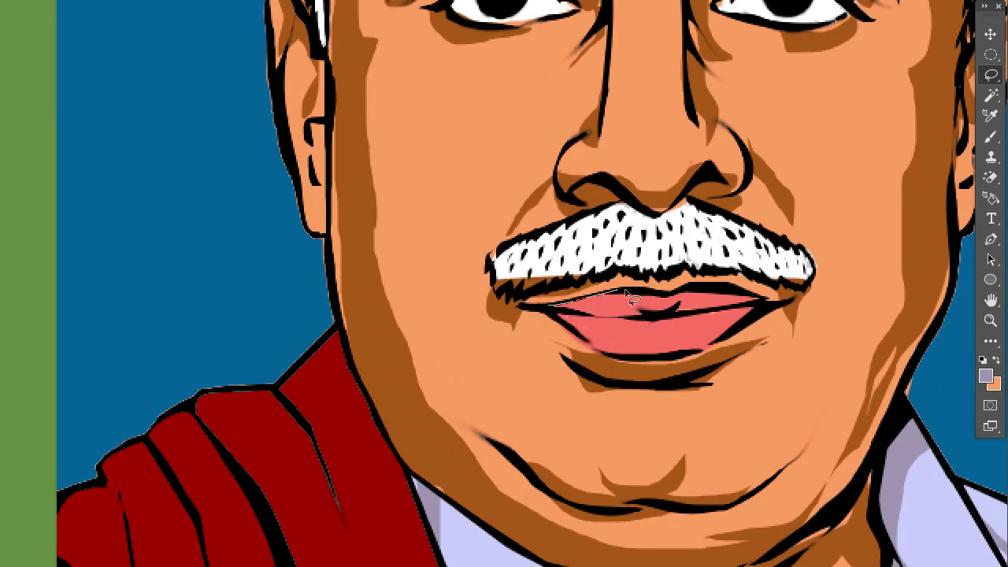
drag(555, 315, 551, 312)
click(985, 377)
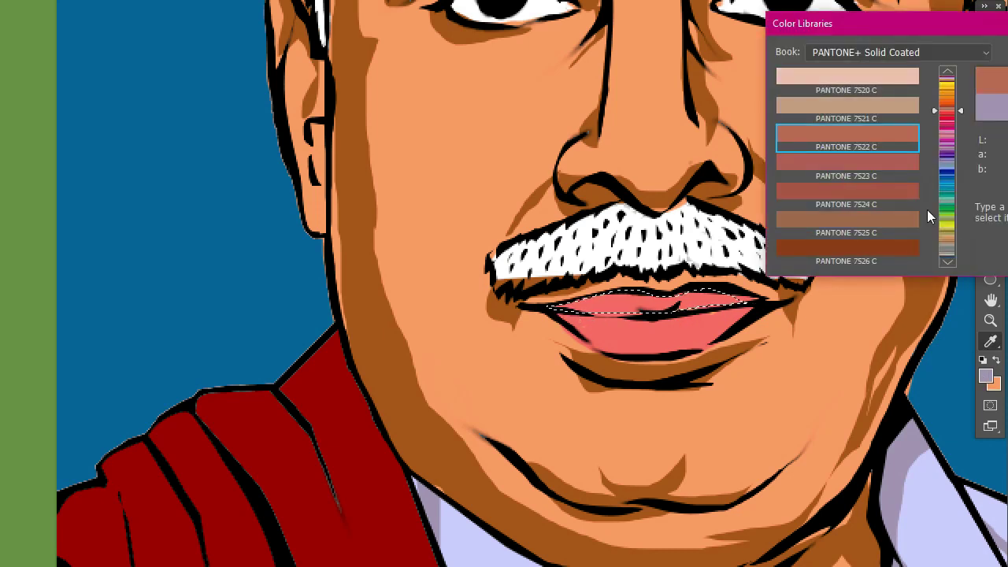
click(854, 163)
key(Return)
key(ctrl+d)
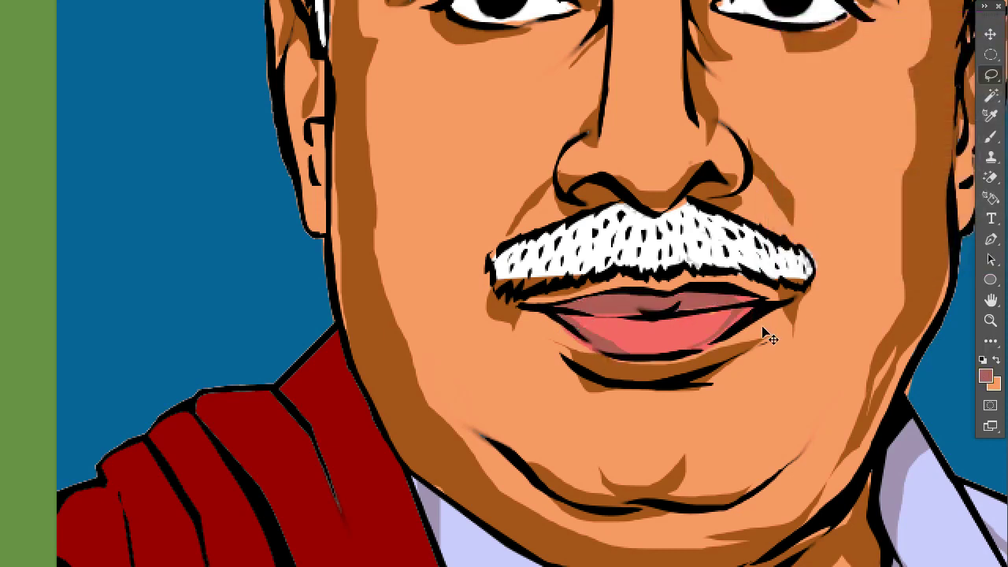
Step: Zoom in close on the eyes
drag(561, 323, 679, 329)
scroll(580, 407, down, 2)
scroll(580, 407, down, 3)
scroll(499, 371, down, 3)
scroll(653, 281, up, 5)
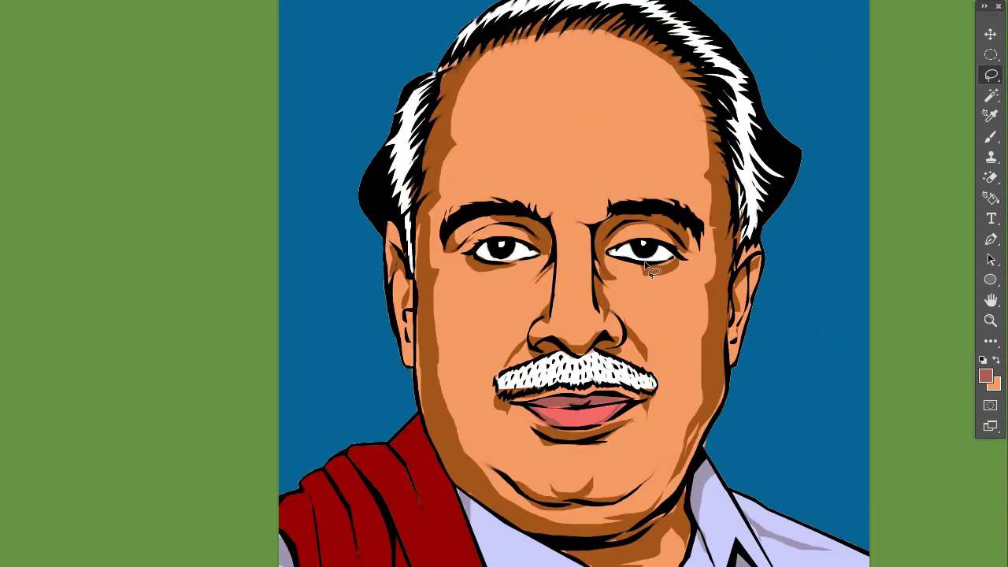
ctrl+click(671, 268)
scroll(561, 237, down, 3)
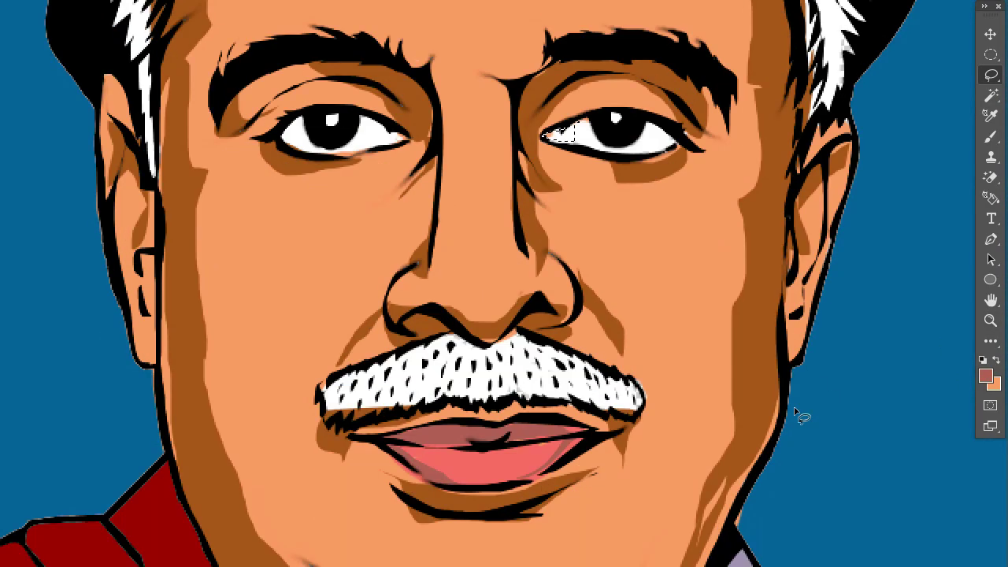
scroll(798, 415, down, 3)
scroll(669, 173, up, 3)
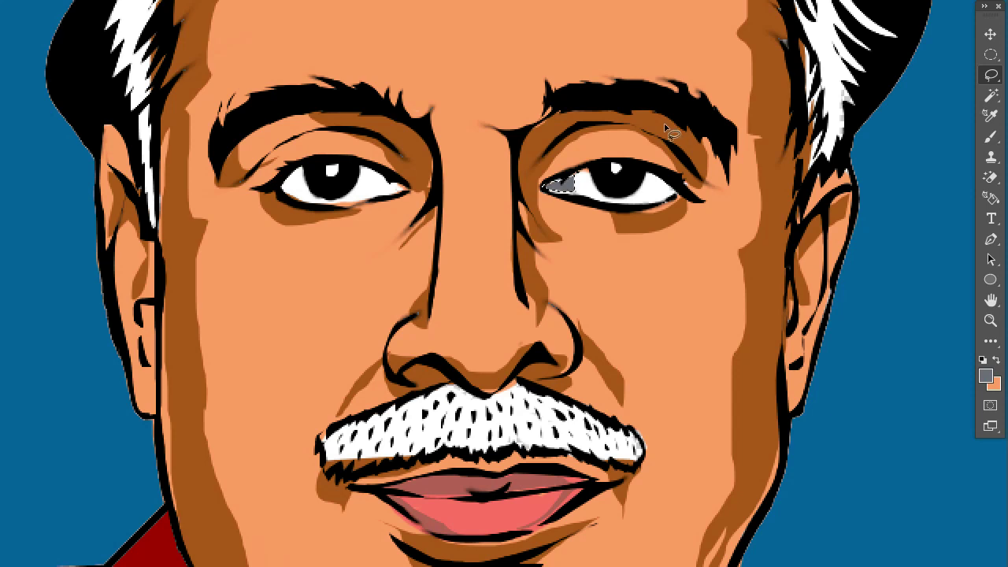
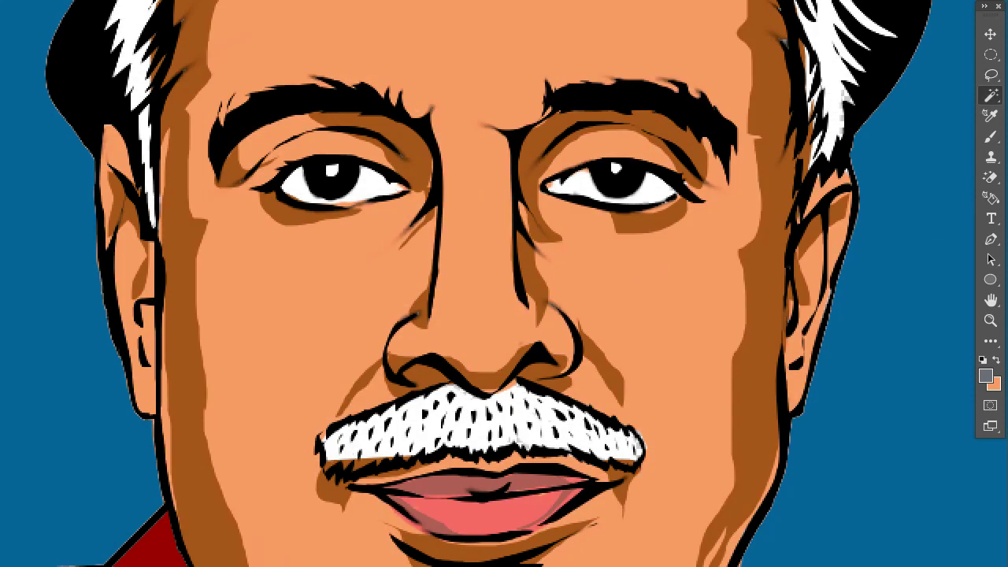
Step: Zoom in on the face and smudge the brown cheek shadow beside the eye
key(e)
key([)
key([)
key([)
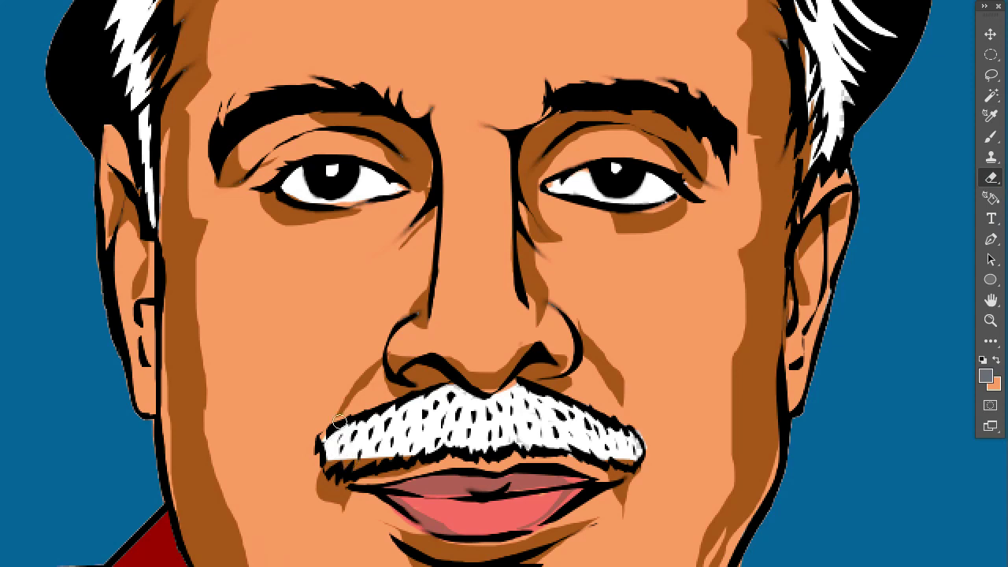
key(ctrl+0)
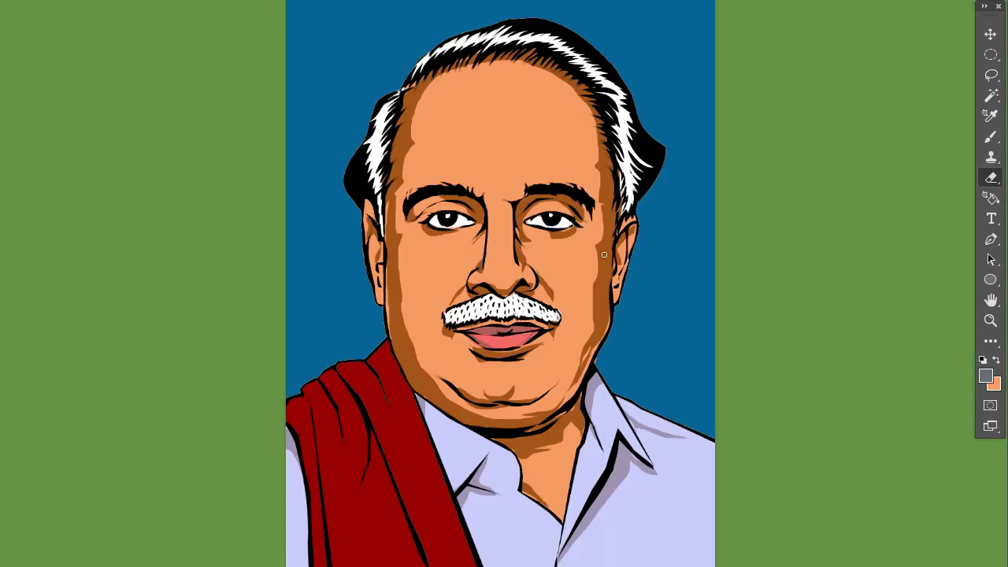
key(z)
scroll(629, 289, up, 3)
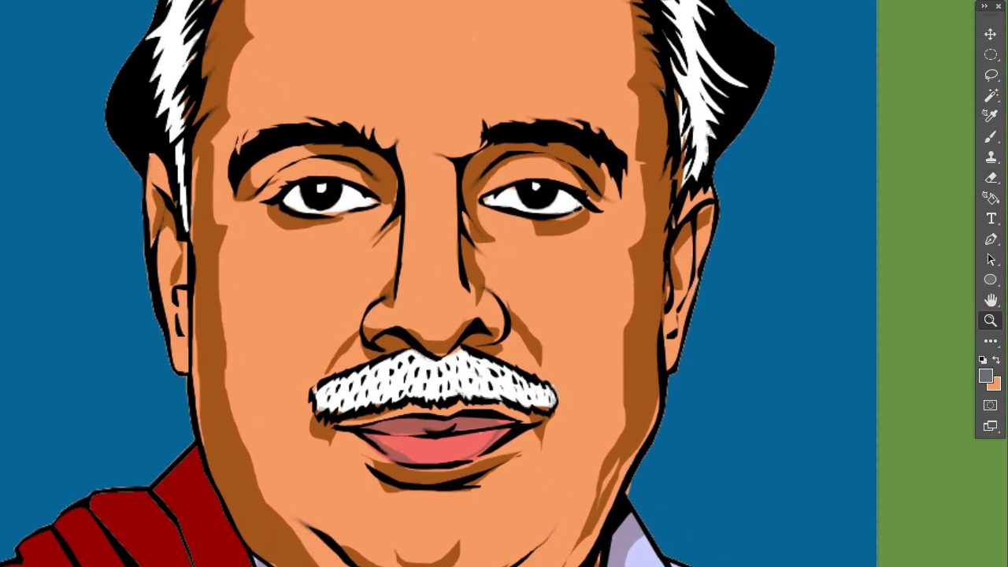
click(991, 341)
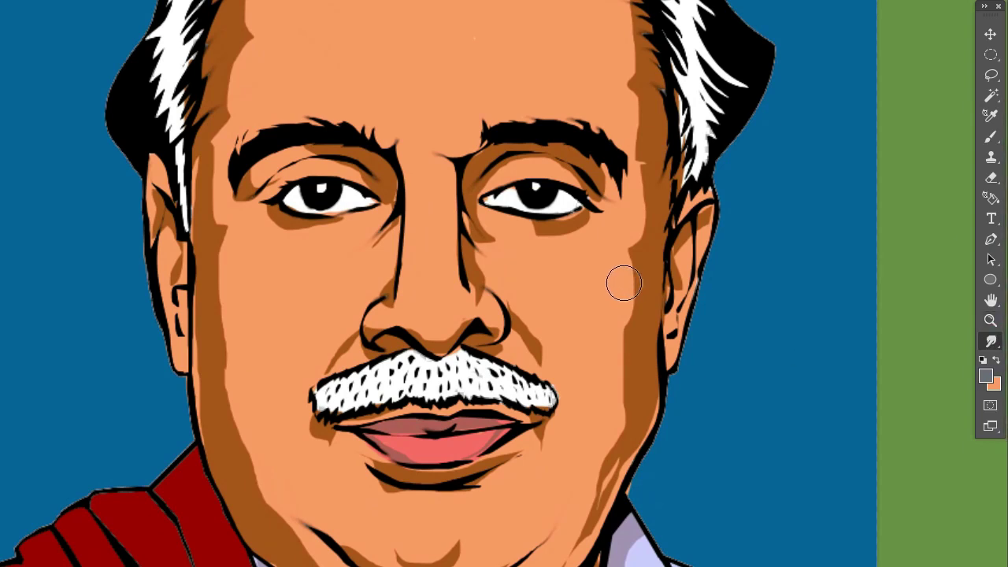
mouse_move(623, 283)
mouse_down()
mouse_move(601, 367)
mouse_move(637, 197)
mouse_move(617, 233)
mouse_move(632, 360)
mouse_move(607, 426)
mouse_up()
Step: Brush darker shading along the left cheek, undoing a stray forehead stroke
key(ctrl+minus)
click(991, 137)
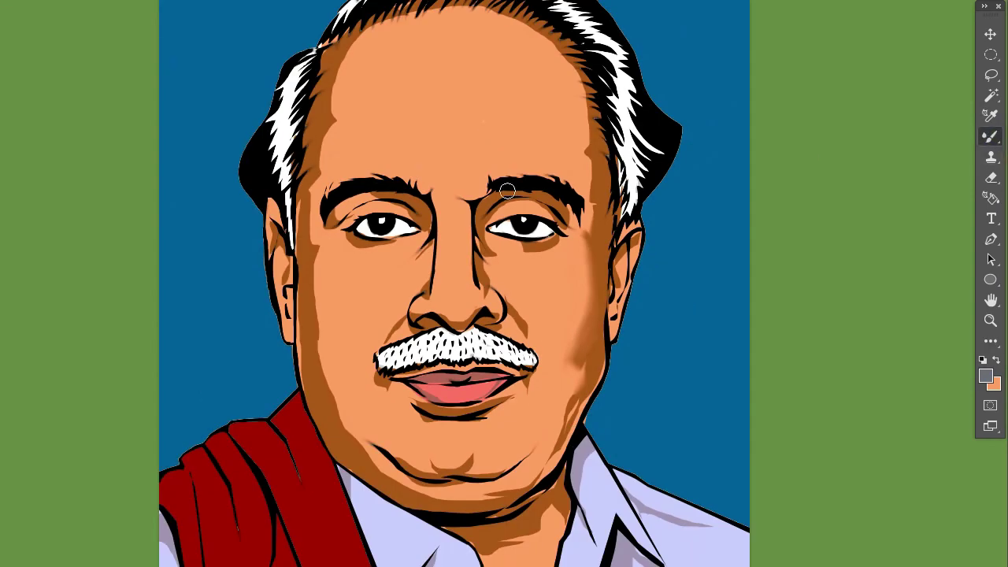
mouse_move(366, 58)
mouse_down()
mouse_move(351, 99)
mouse_move(352, 57)
mouse_move(323, 181)
mouse_up()
key(ctrl+z)
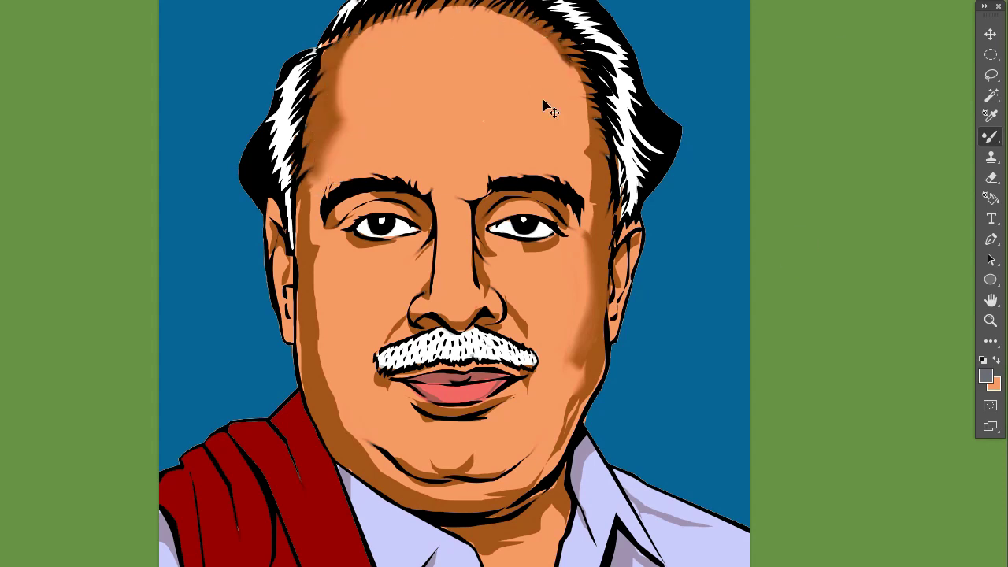
drag(328, 266, 337, 262)
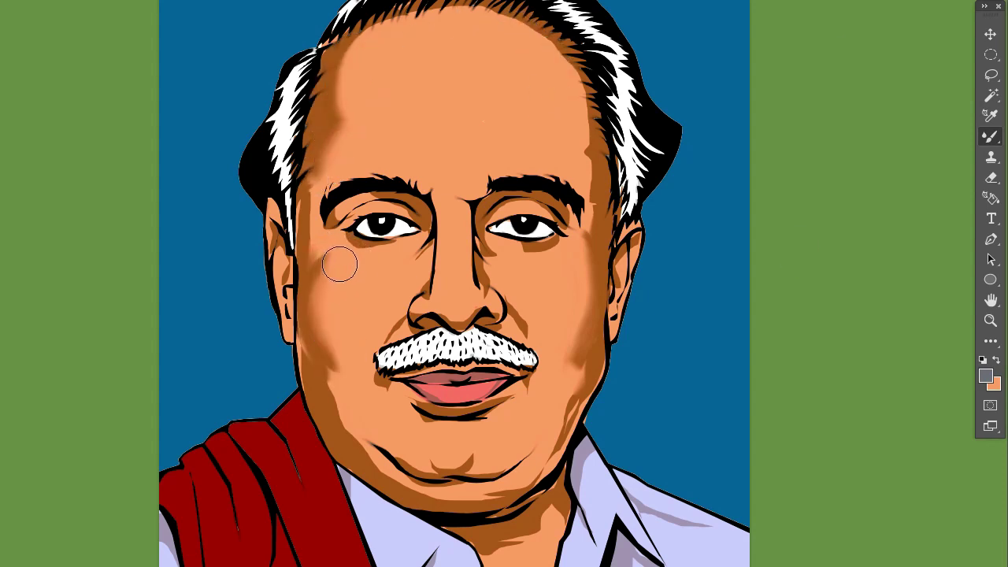
Step: Paint faint darker shading beside the nose bridge
scroll(568, 256, down, 3)
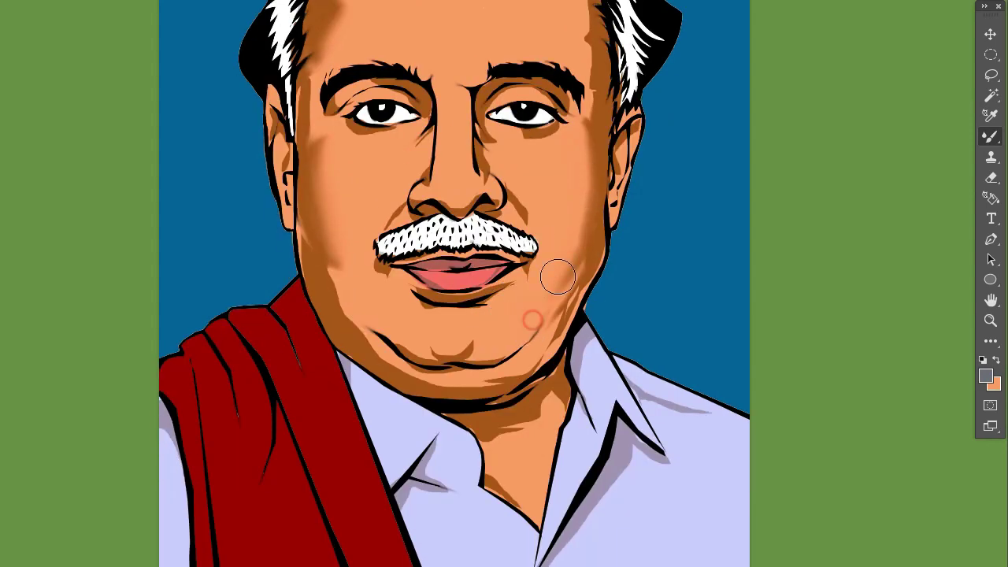
scroll(602, 273, up, 3)
scroll(602, 272, up, 1)
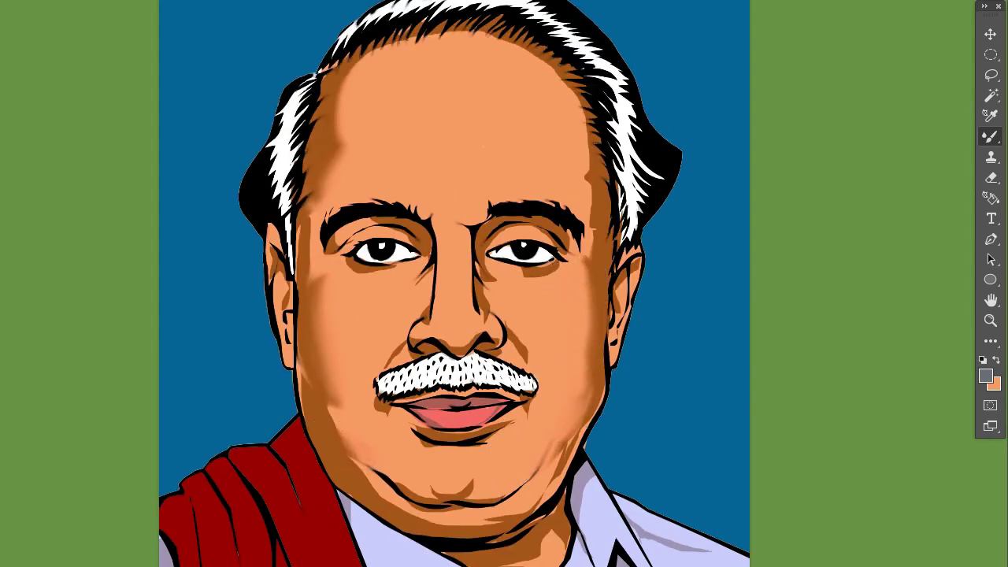
drag(404, 289, 410, 308)
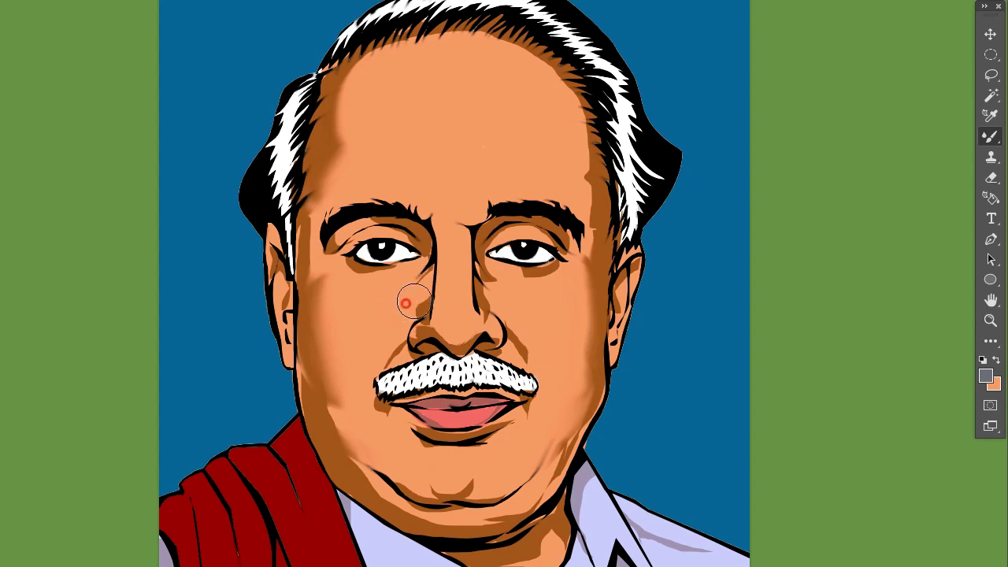
scroll(603, 412, down, 2)
scroll(963, 265, down, 1)
scroll(906, 371, up, 4)
scroll(906, 371, left, 1)
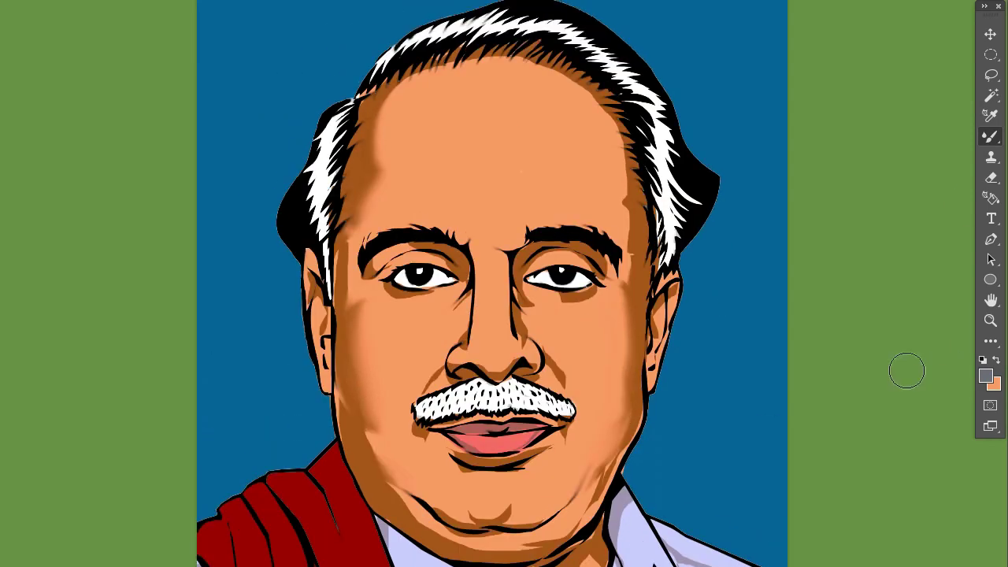
Step: Set the foreground colour to a light peach skin highlight tone
click(981, 372)
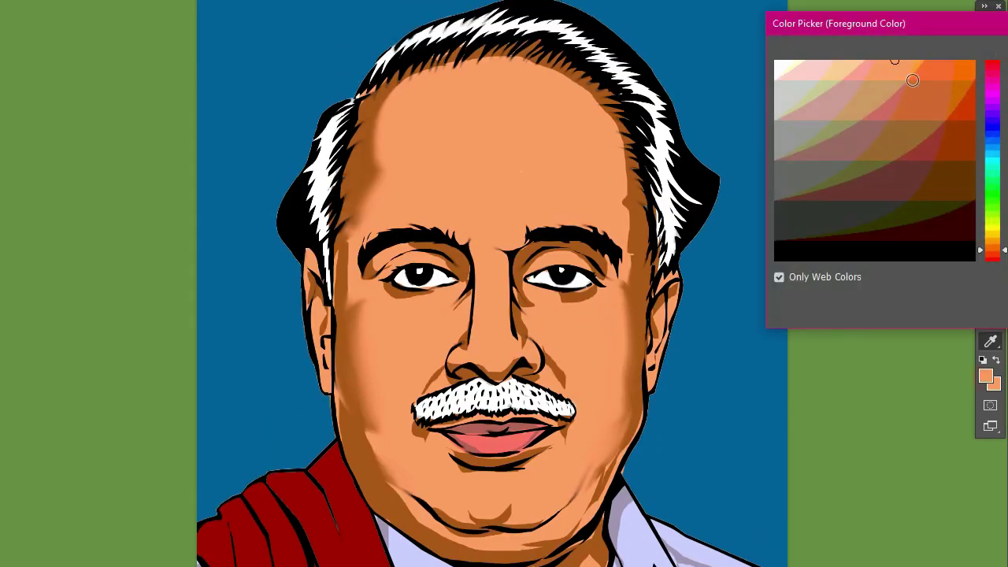
mouse_move(895, 60)
mouse_down()
mouse_move(910, 114)
mouse_move(882, 103)
mouse_up()
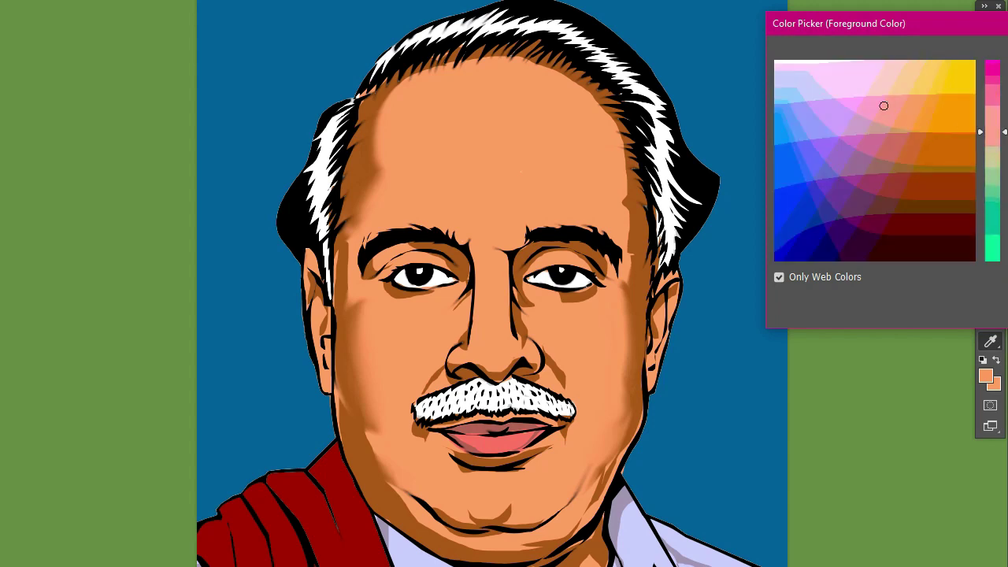
click(906, 138)
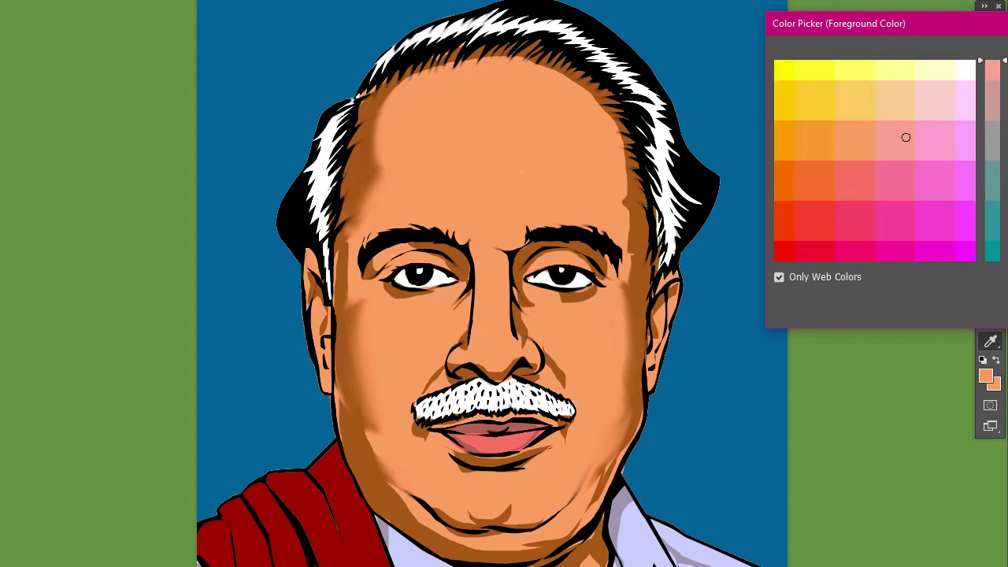
drag(992, 61, 1005, 119)
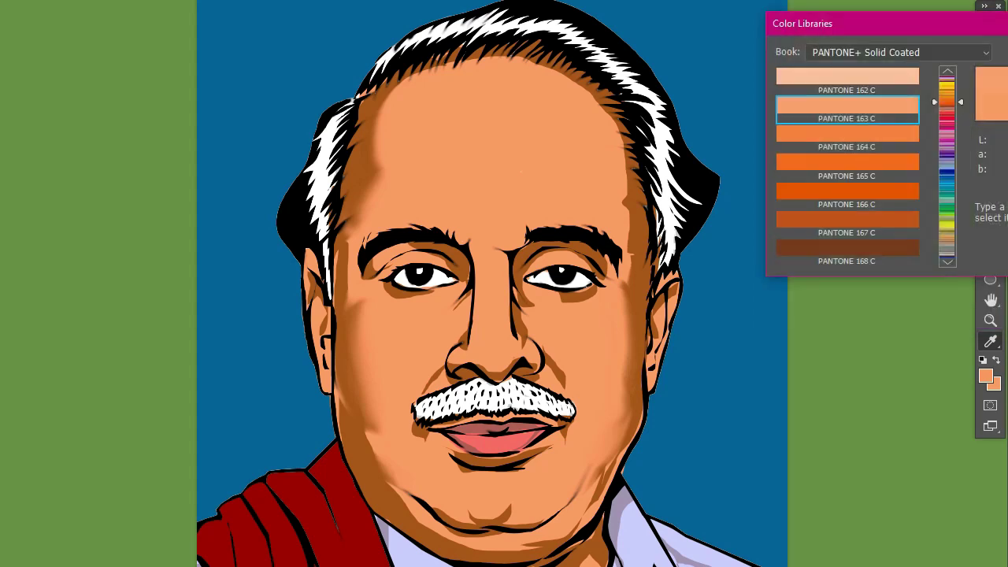
key(Return)
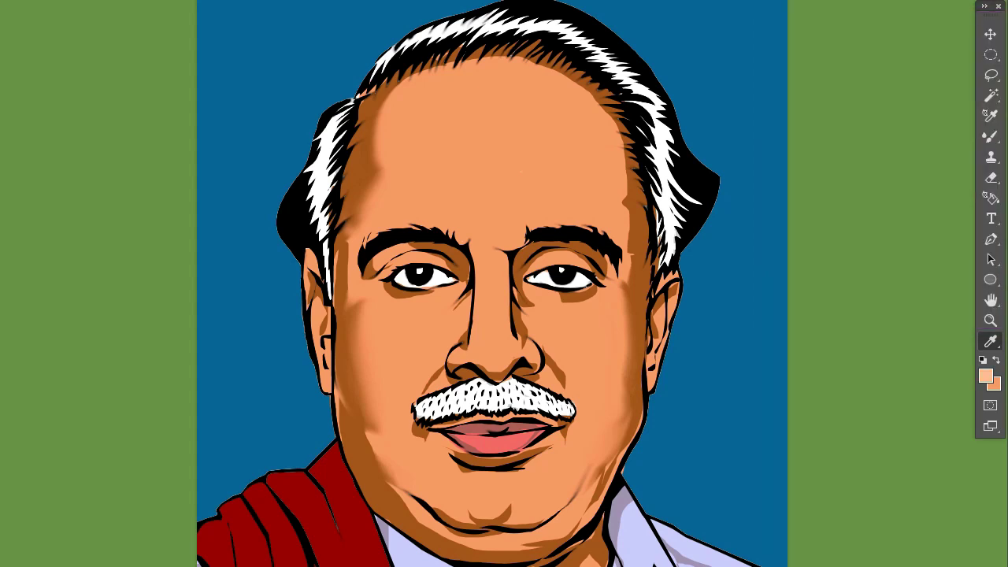
Step: Lasso and fill light peach highlights on the forehead, nose, above the eye and right cheek
click(990, 77)
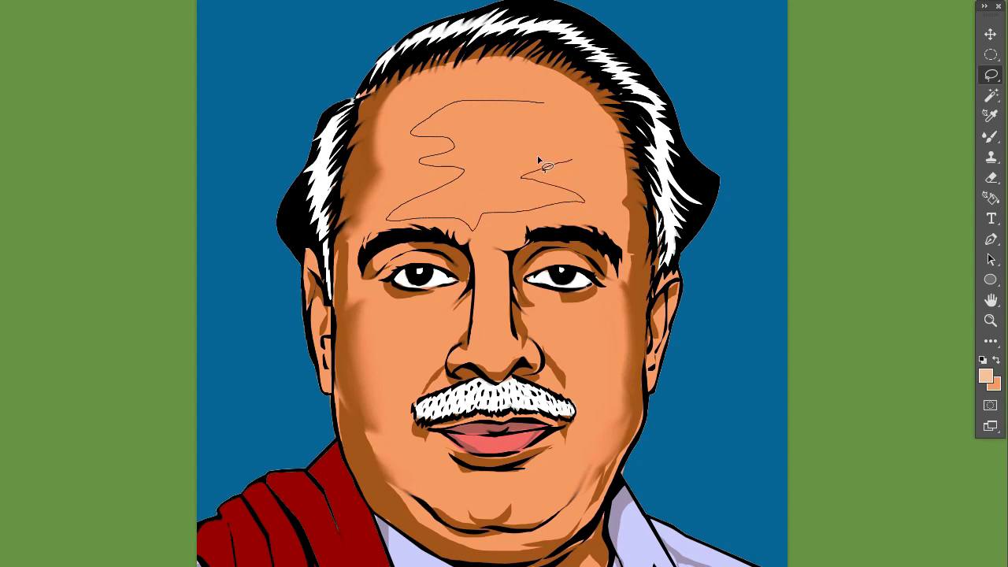
drag(418, 222, 552, 101)
key(alt+BackSpace)
key(ctrl+d)
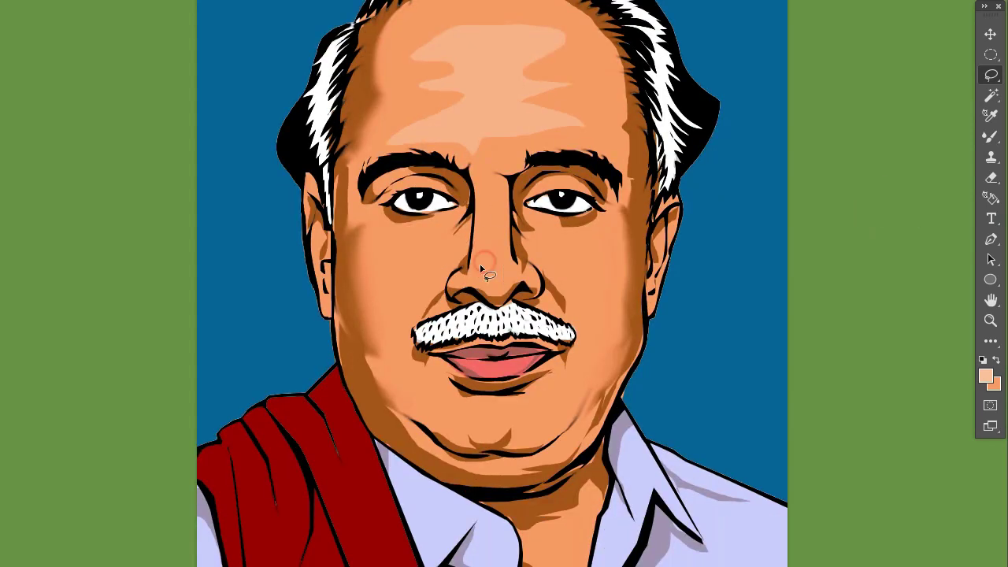
drag(495, 225, 510, 277)
drag(545, 181, 566, 186)
drag(597, 262, 598, 257)
key(alt+BackSpace)
Step: Fill light peach highlights on the left cheek, under the eye and beside the chin
drag(455, 262, 444, 252)
key(alt+BackSpace)
drag(543, 216, 563, 213)
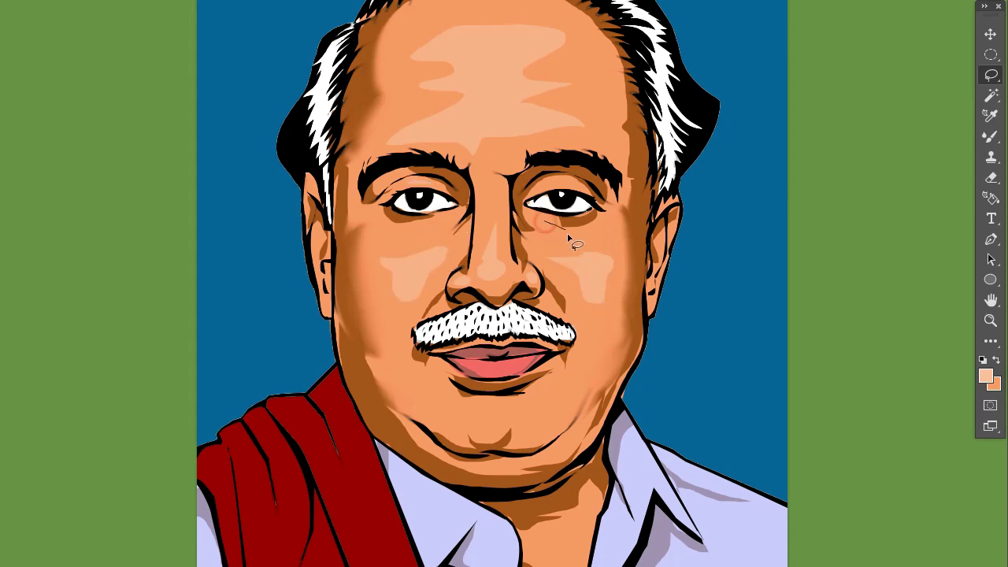
key(alt+BackSpace)
mouse_move(472, 402)
mouse_down()
mouse_move(513, 415)
mouse_move(578, 391)
mouse_up()
key(alt+BackSpace)
key(alt+BackSpace)
scroll(544, 400, down, 3)
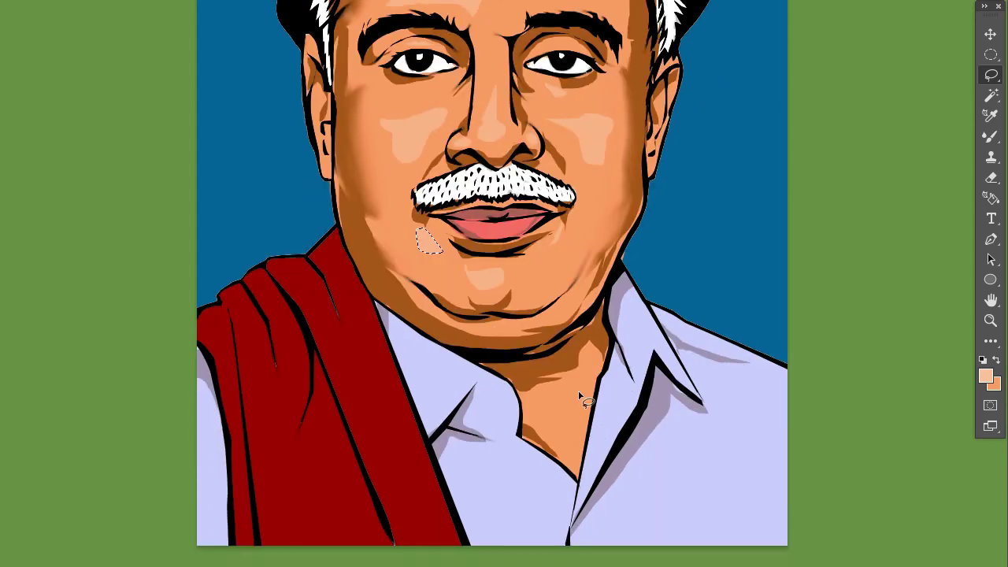
scroll(578, 391, up, 2)
scroll(512, 378, up, 1)
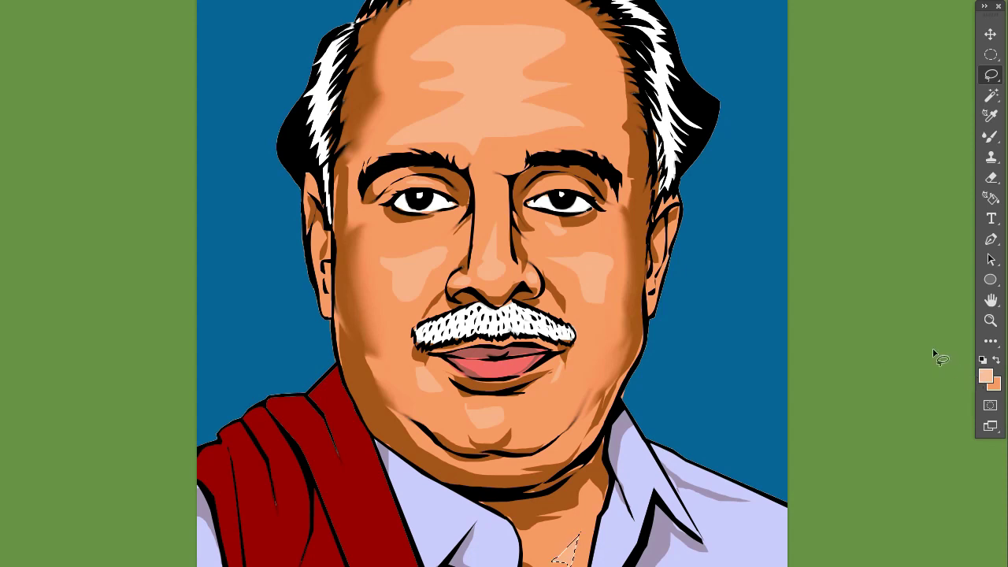
Step: Sample the skin colour and set the foreground to a lighter pink
key(i)
click(513, 361)
click(985, 377)
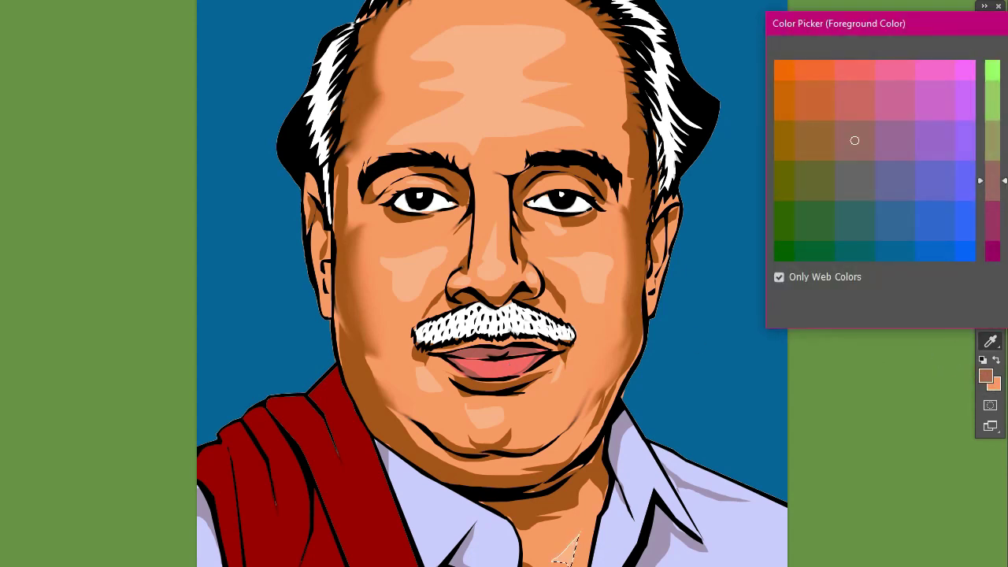
drag(994, 180, 999, 187)
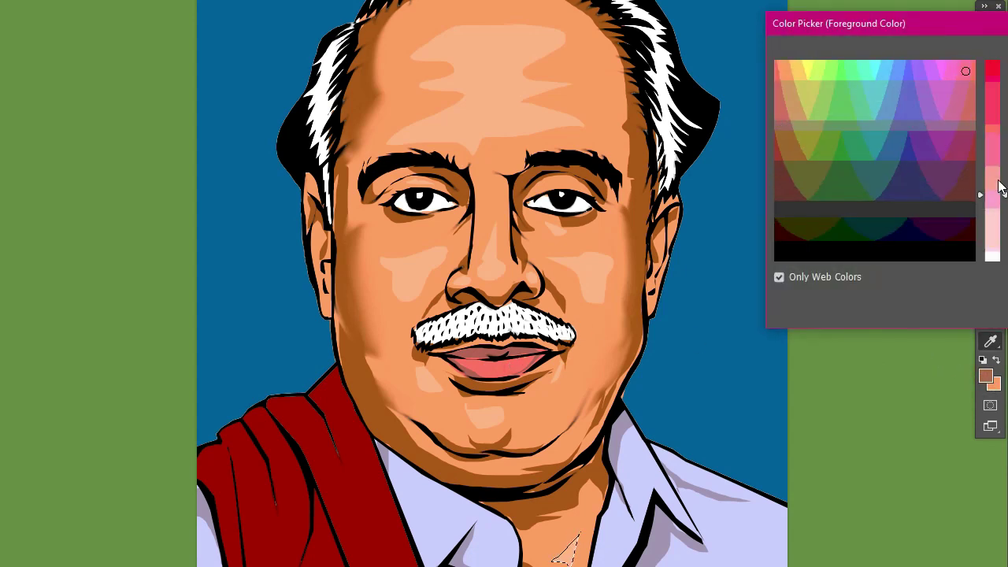
click(508, 353)
Step: Lasso a highlight area on the lower lip and fill it with light pink
key(l)
drag(484, 365, 470, 384)
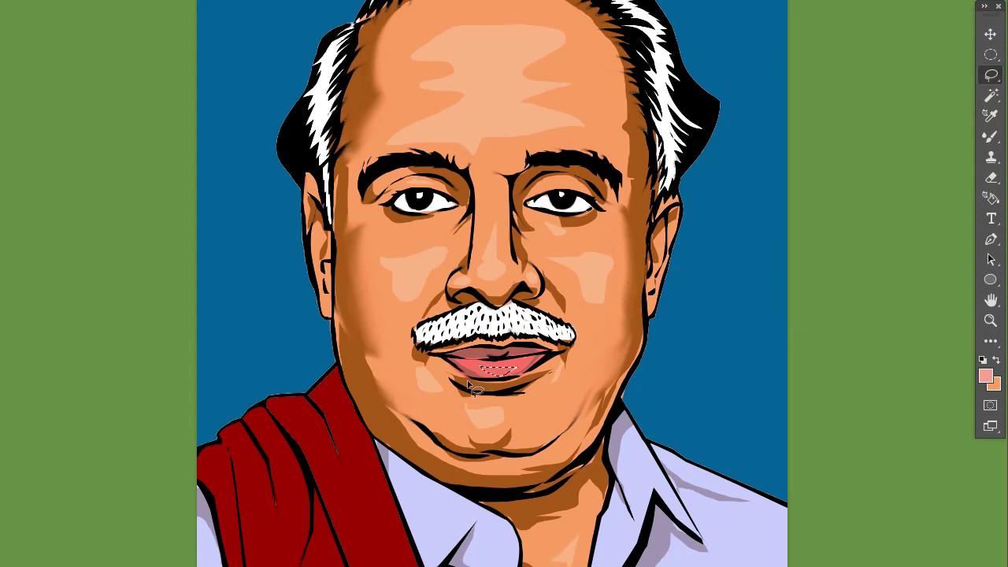
key(alt+BackSpace)
key(ctrl+d)
scroll(592, 261, down, 5)
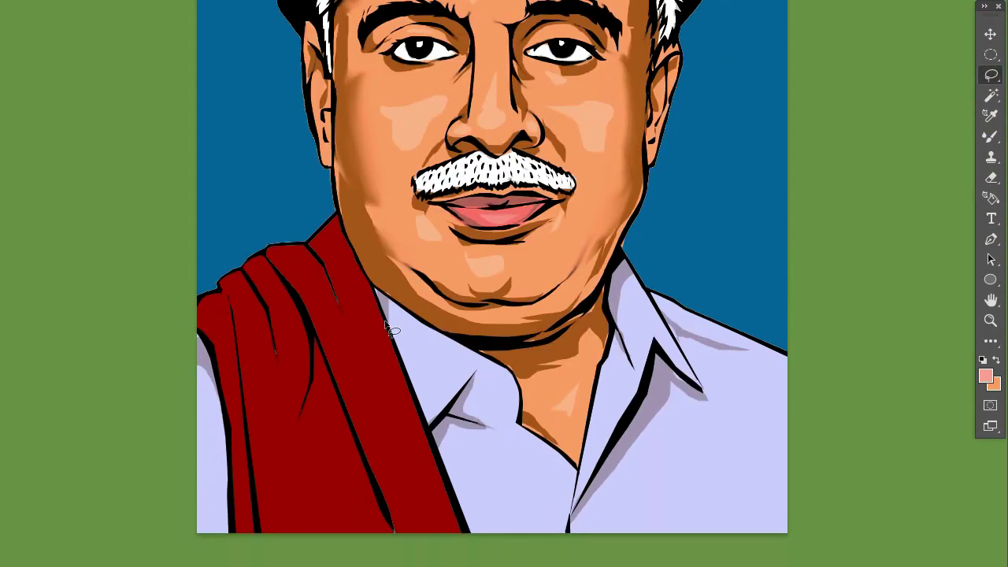
Step: Outline a fold of the red shawl and fill it with a brighter red
drag(361, 302, 346, 264)
click(986, 377)
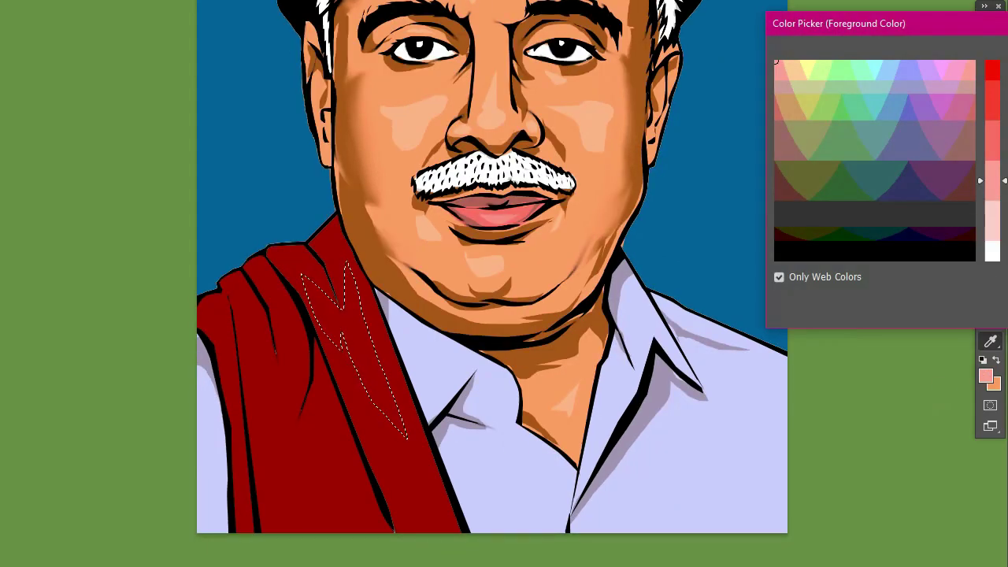
key(Return)
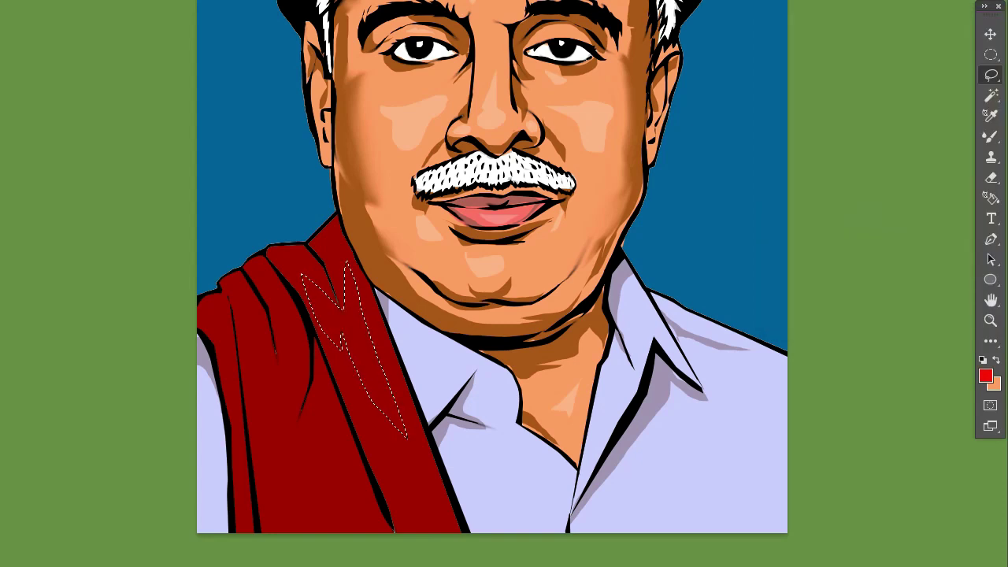
key(alt+BackSpace)
click(986, 376)
key(Return)
key(alt+BackSpace)
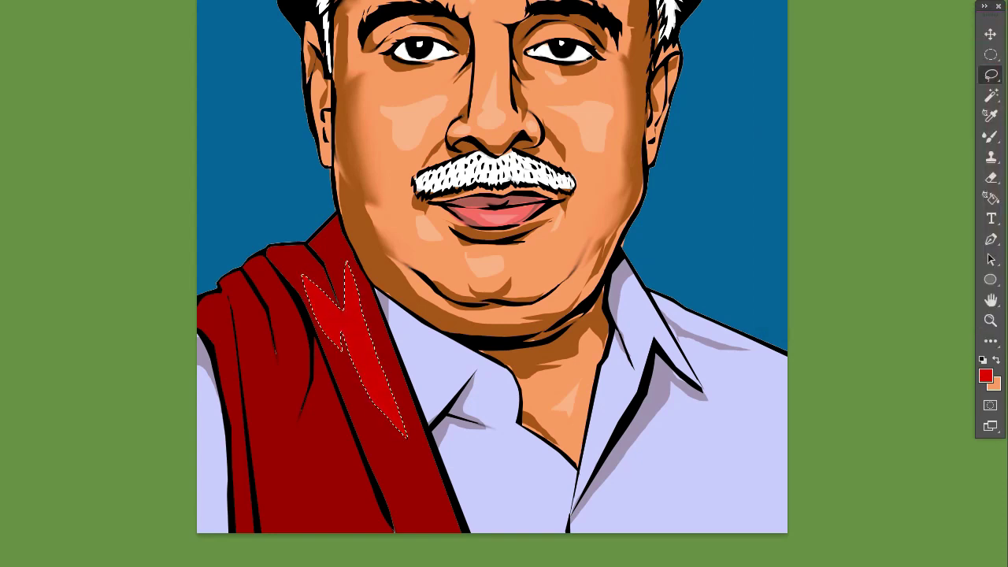
Step: Fill further shawl folds with bright red highlights
drag(285, 298, 249, 370)
key(alt+BackSpace)
key(alt+BackSpace)
key(ctrl+d)
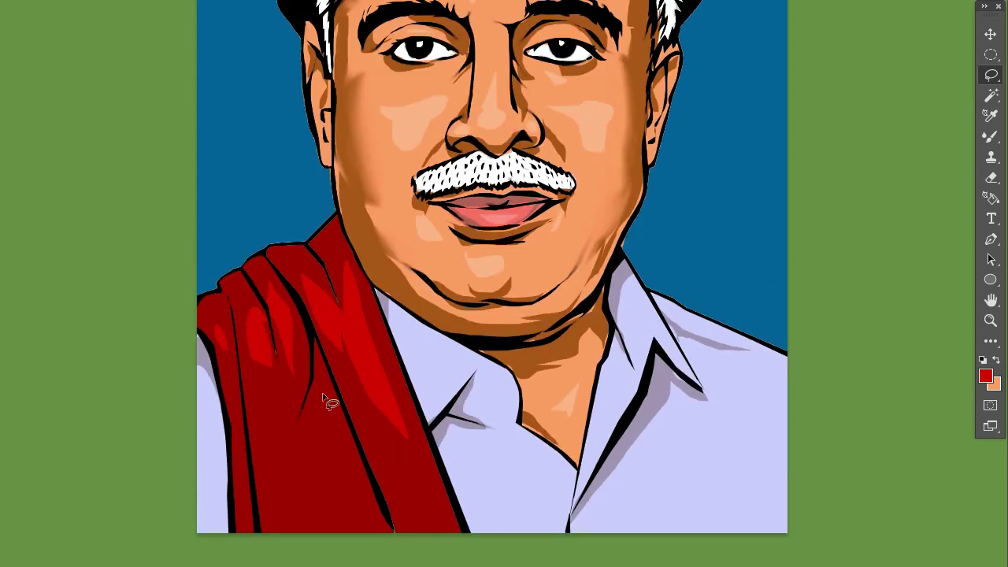
drag(323, 398, 319, 397)
scroll(433, 477, up, 5)
scroll(432, 475, up, 1)
scroll(711, 283, down, 1)
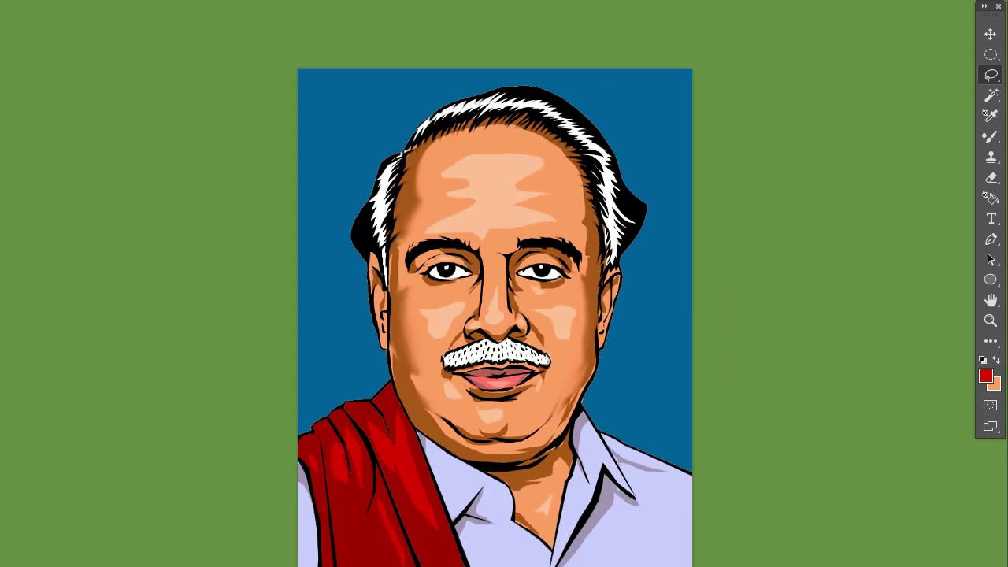
Step: Brighten the highlights with Levels, then shift hue and lightness in Hue/Saturation
key(ctrl+l)
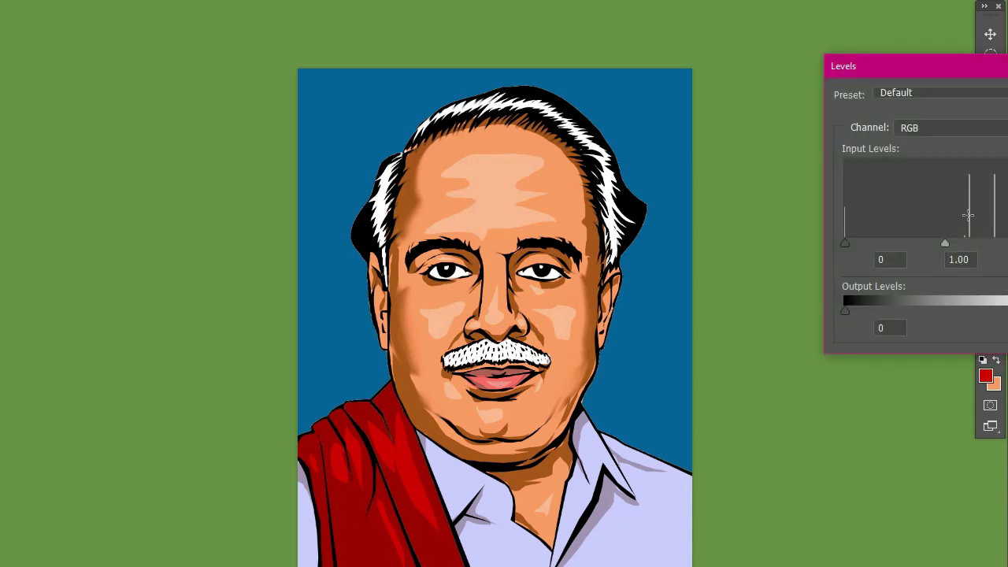
drag(944, 235, 939, 235)
key(Return)
key(ctrl+u)
drag(972, 128, 966, 145)
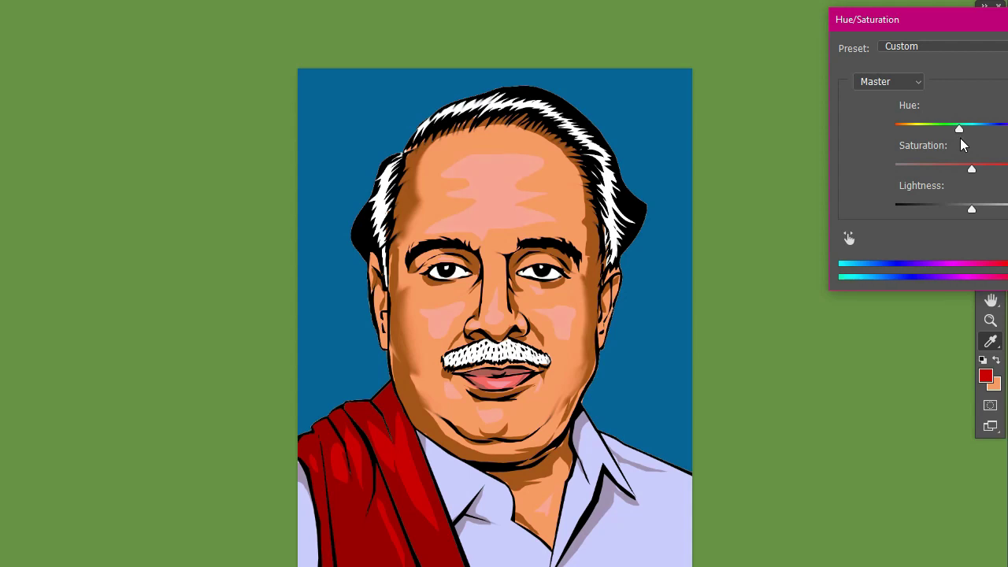
drag(972, 209, 975, 211)
key(Return)
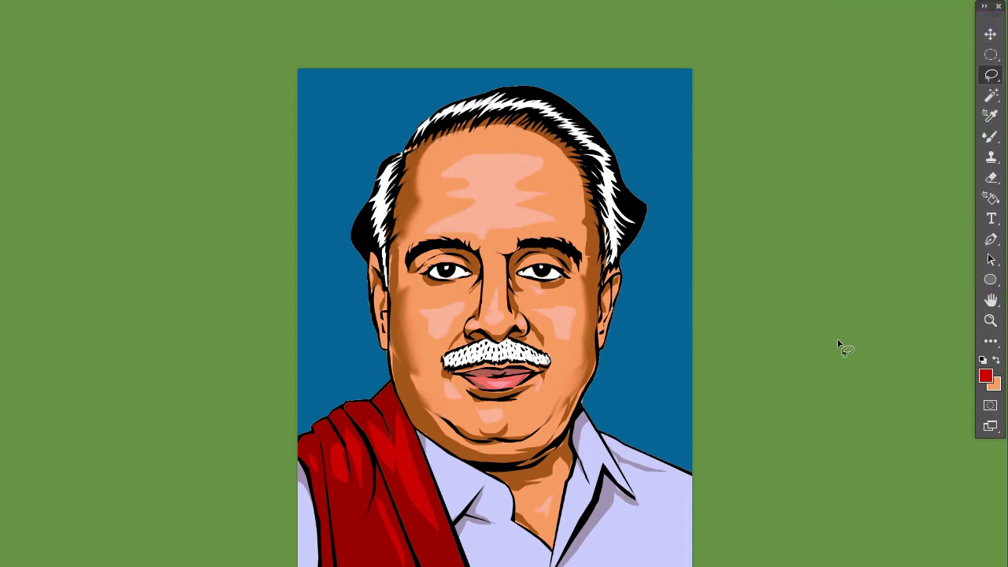
Step: Try filling the background green, then undo it to keep the blue background
key(ctrl+plus)
key(v)
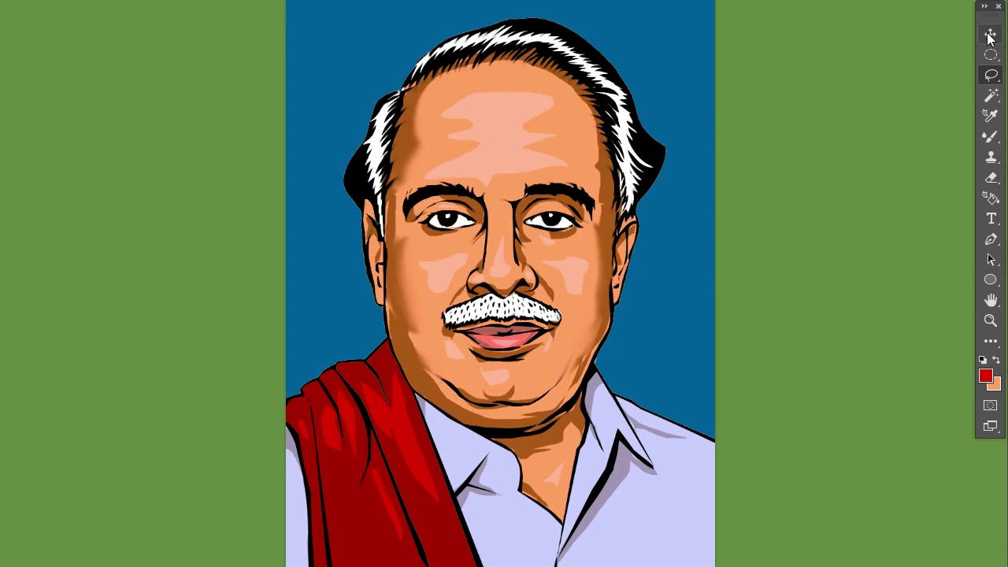
key(i)
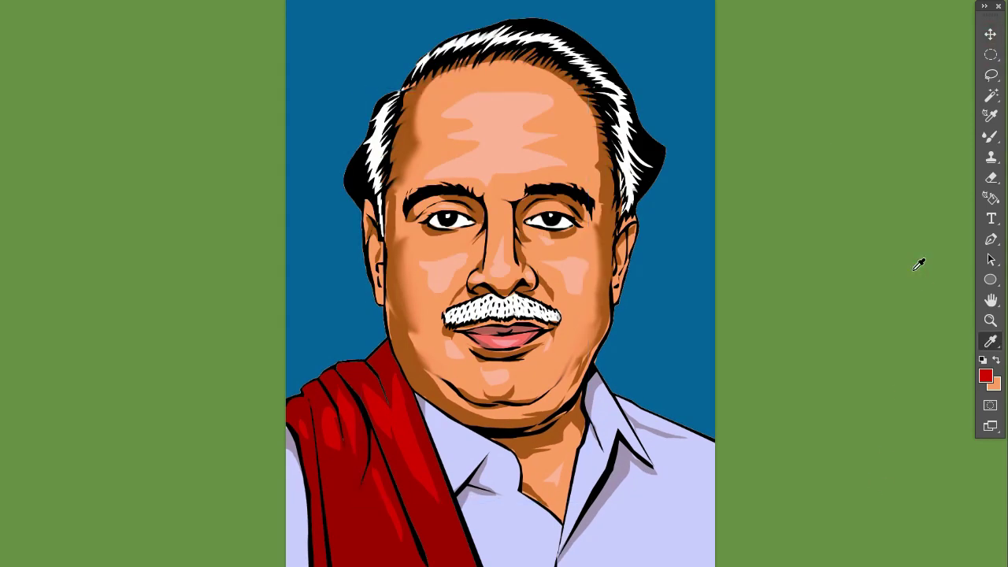
click(689, 217)
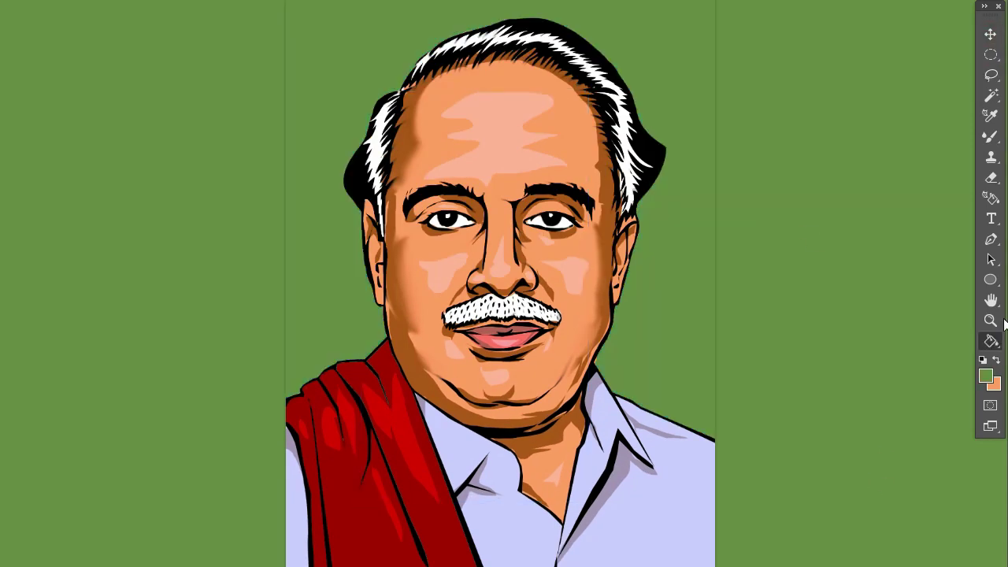
key(ctrl+z)
key(v)
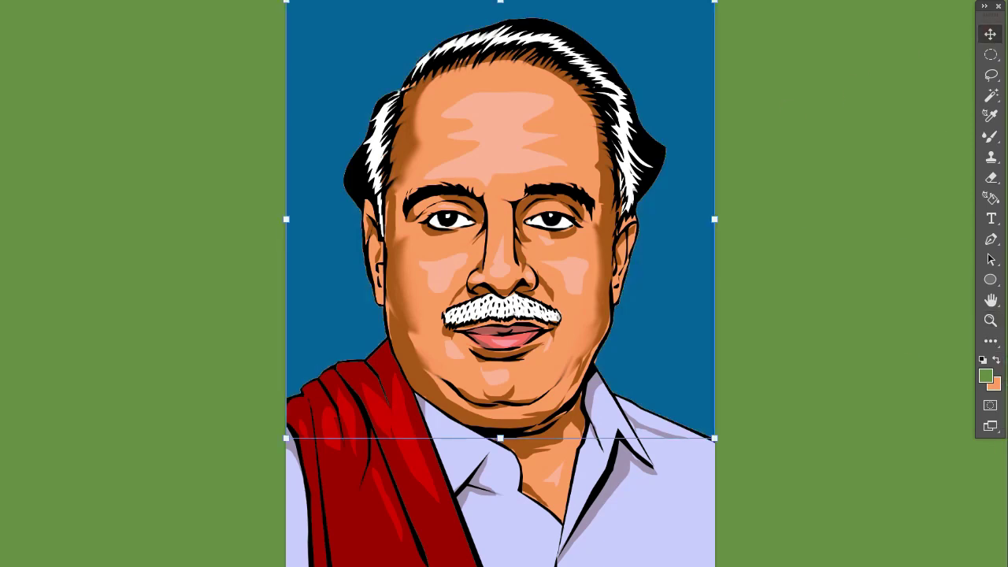